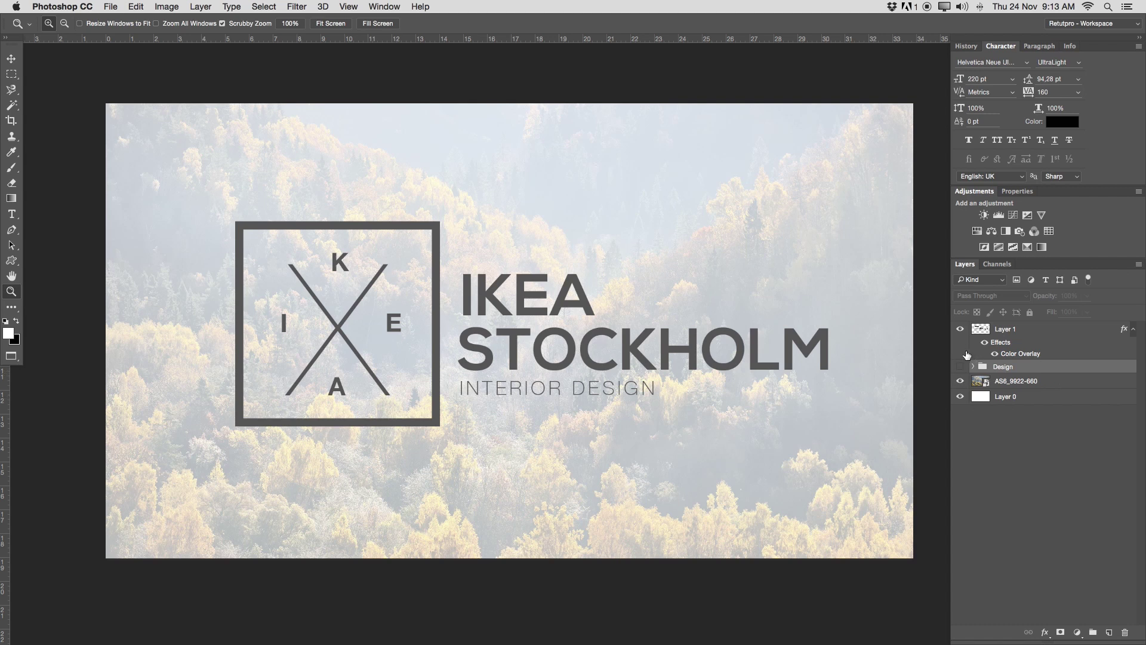
Step: Hide the grey IKEA logo layer
click(960, 334)
click(961, 332)
click(960, 331)
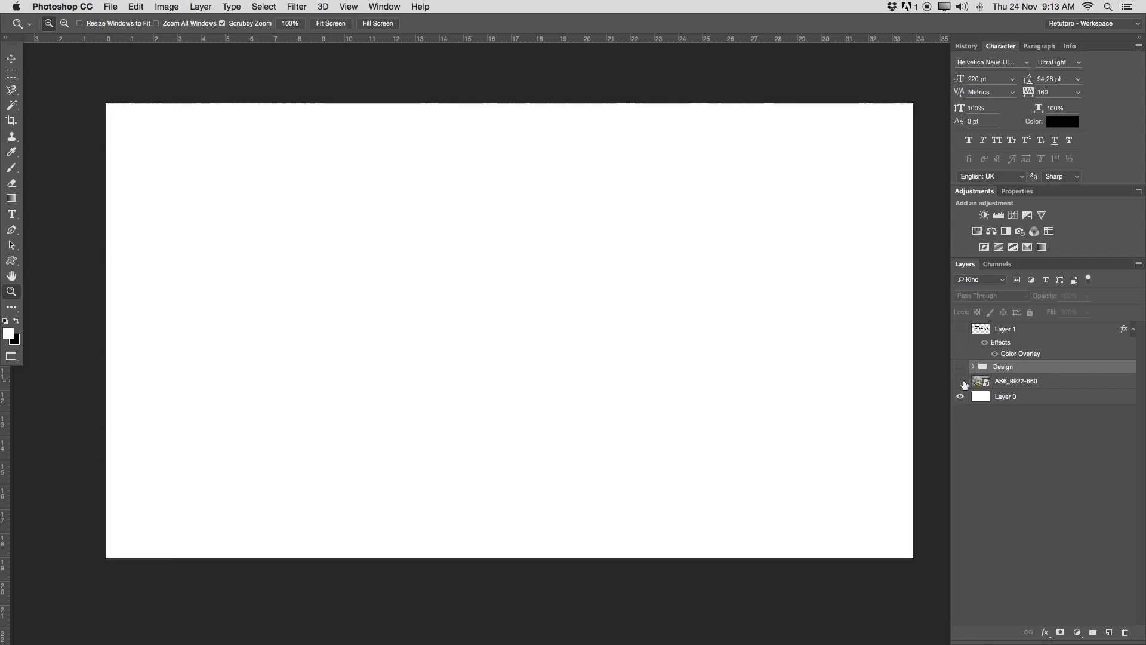
Step: Select the forest photo layer AS6_9922-660 and raise its opacity to 100%
click(960, 381)
click(996, 401)
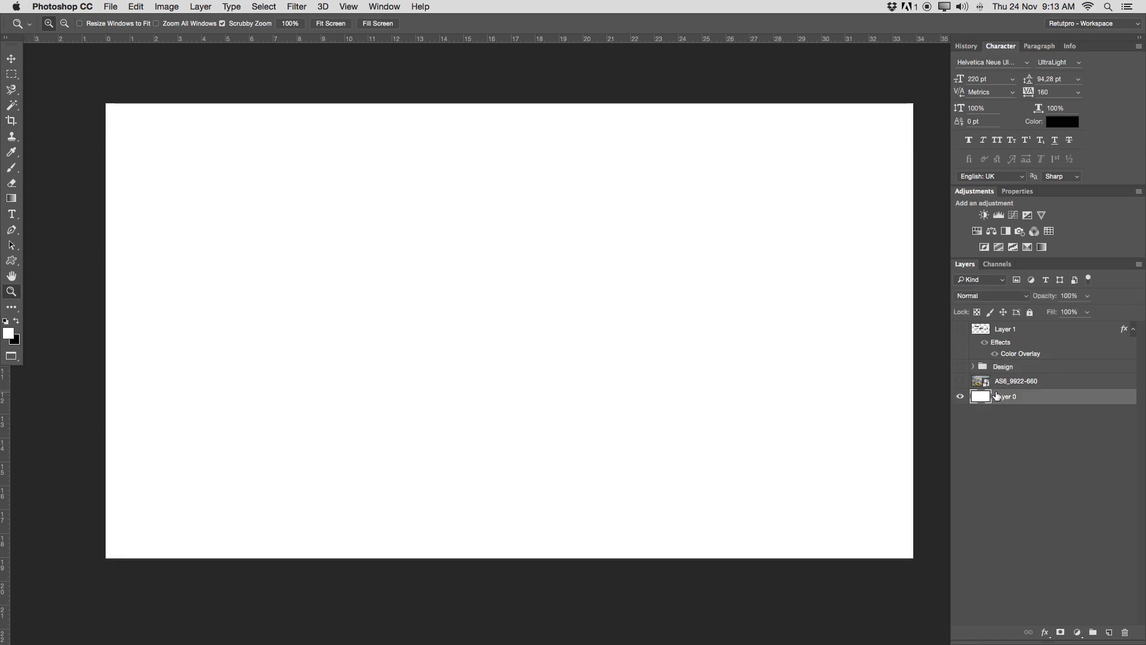
click(960, 383)
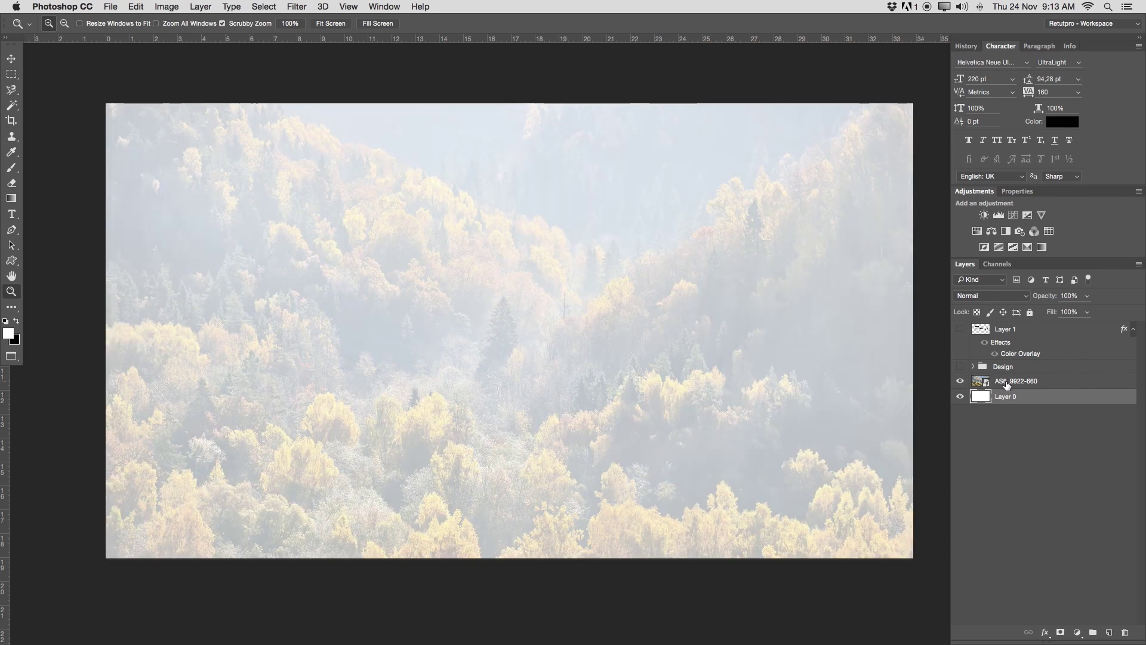
click(1013, 385)
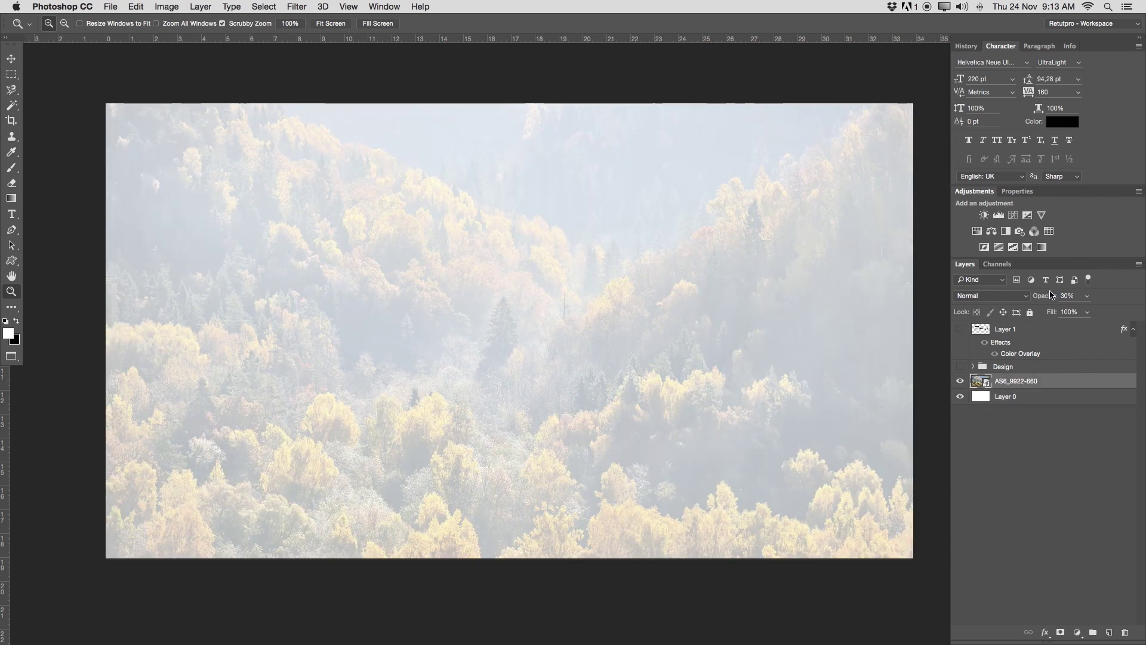
drag(1052, 294, 1126, 286)
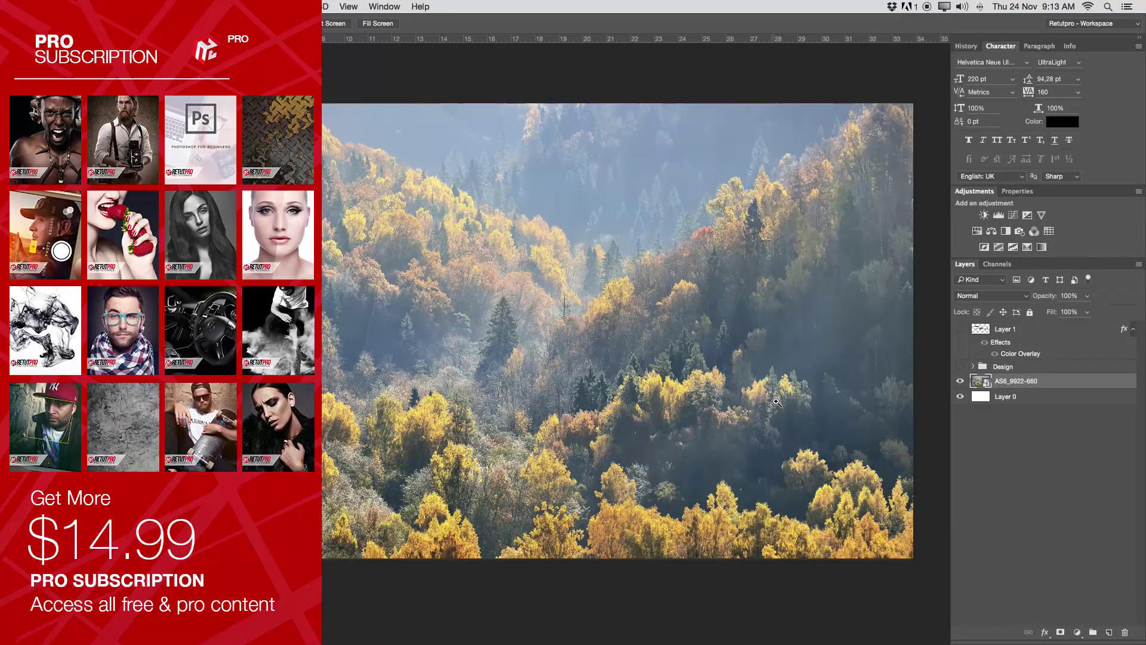
click(1061, 295)
Step: Set the forest photo's opacity to 30%, keeping the grey logo hidden
text(30)
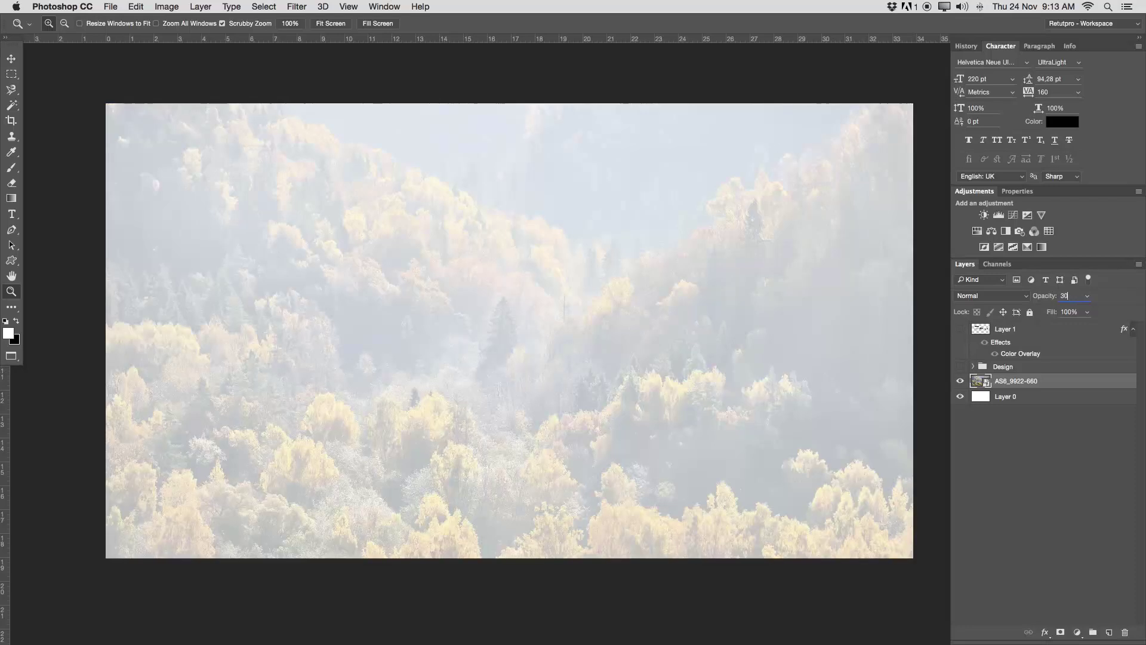
key(Return)
click(960, 329)
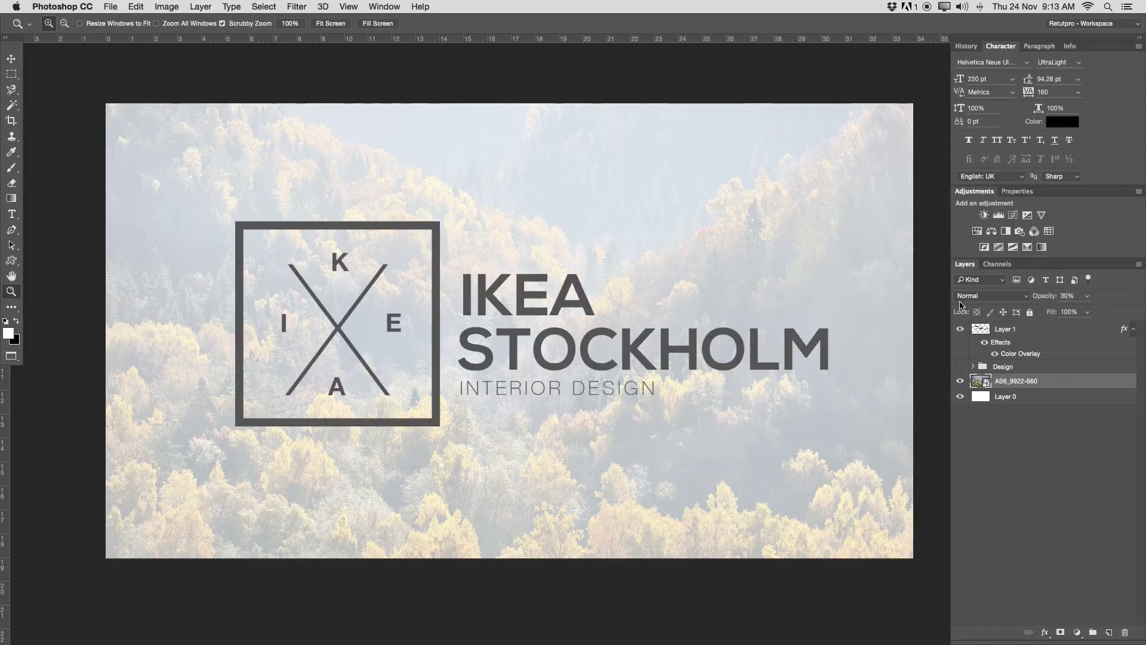
click(960, 329)
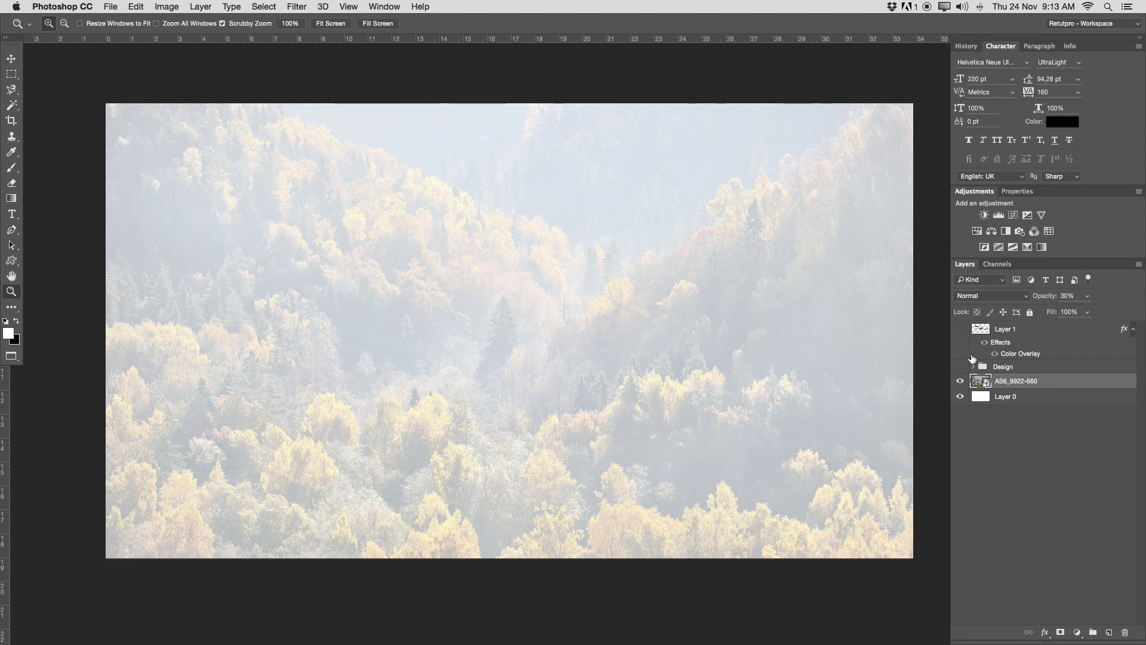
Step: Group Layer 0 with the photo and name the group 'Background'
shift+click(1039, 397)
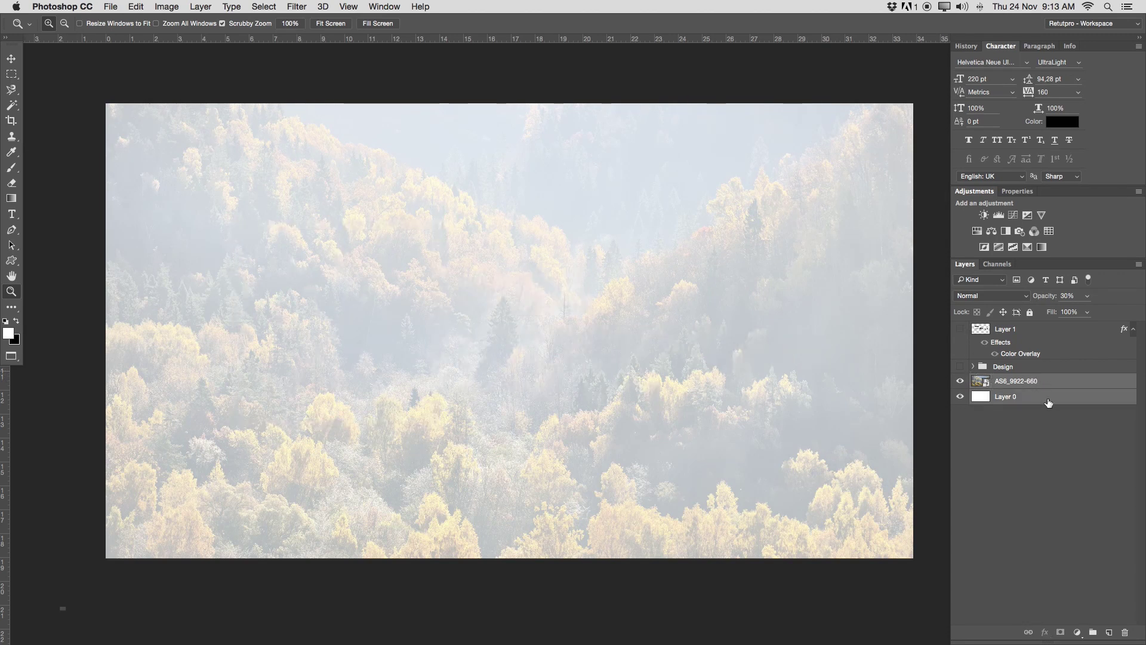
key(super+g)
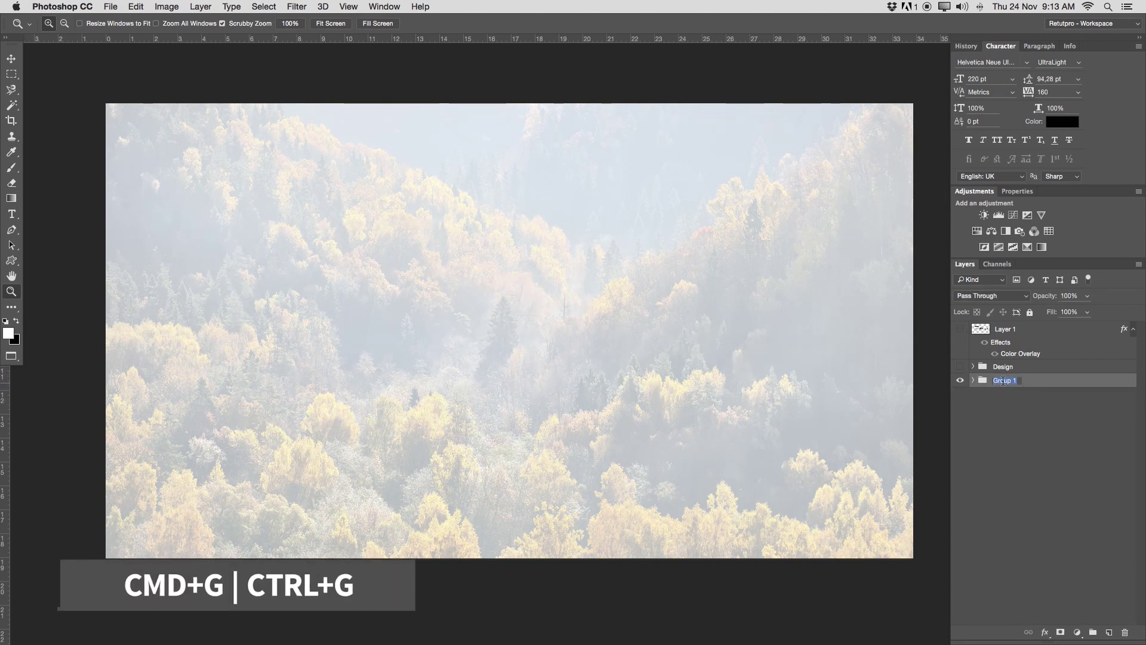
double_click(1005, 380)
text(Background)
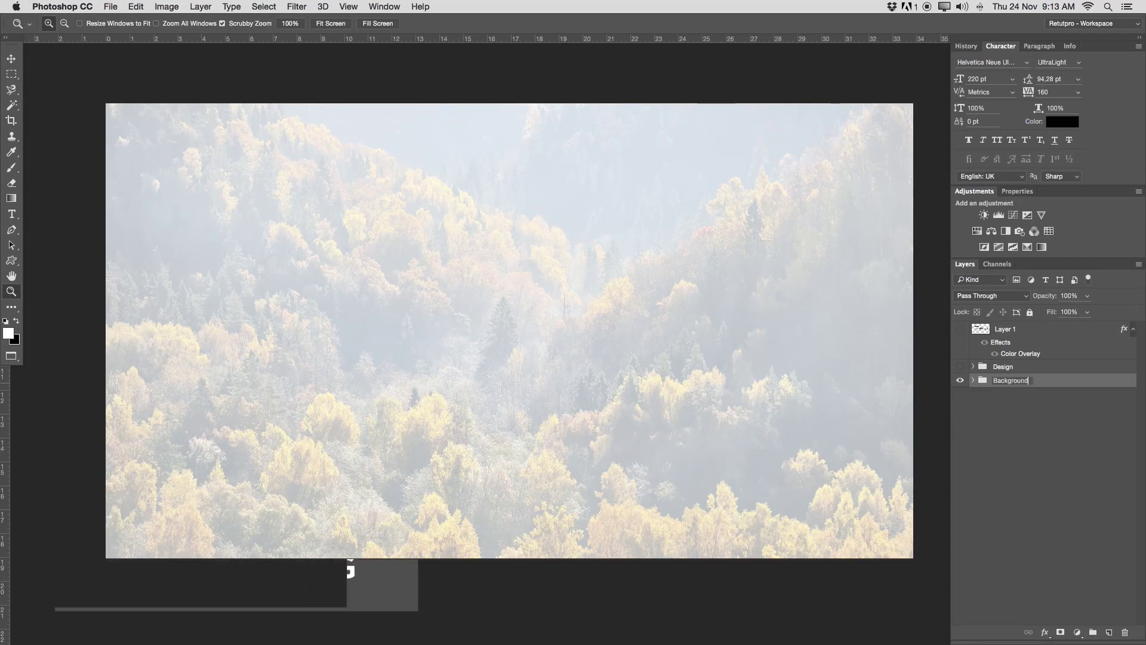
key(Return)
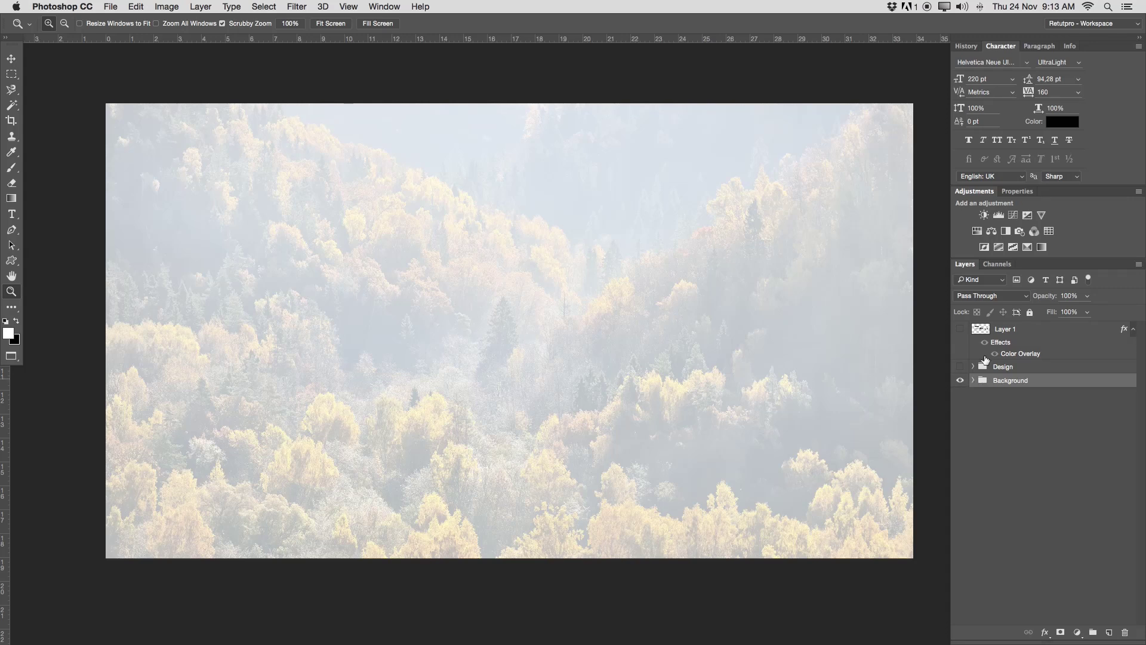
Step: Keep the Design group and grey logo hidden, and make Layer 1 active
click(960, 367)
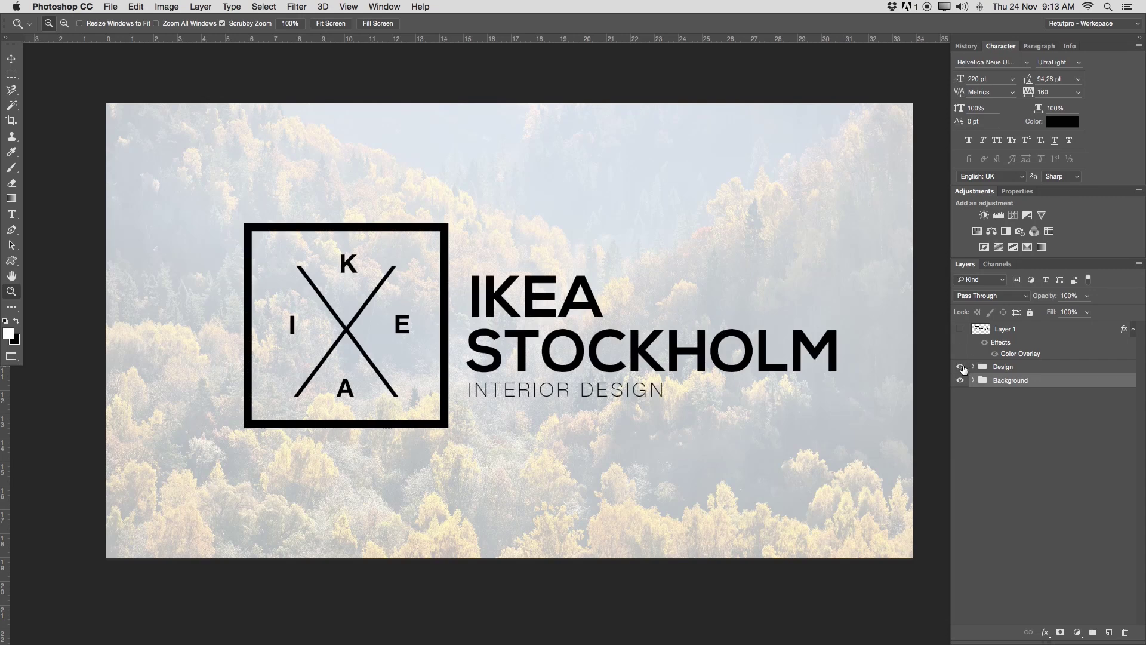
click(960, 367)
click(961, 329)
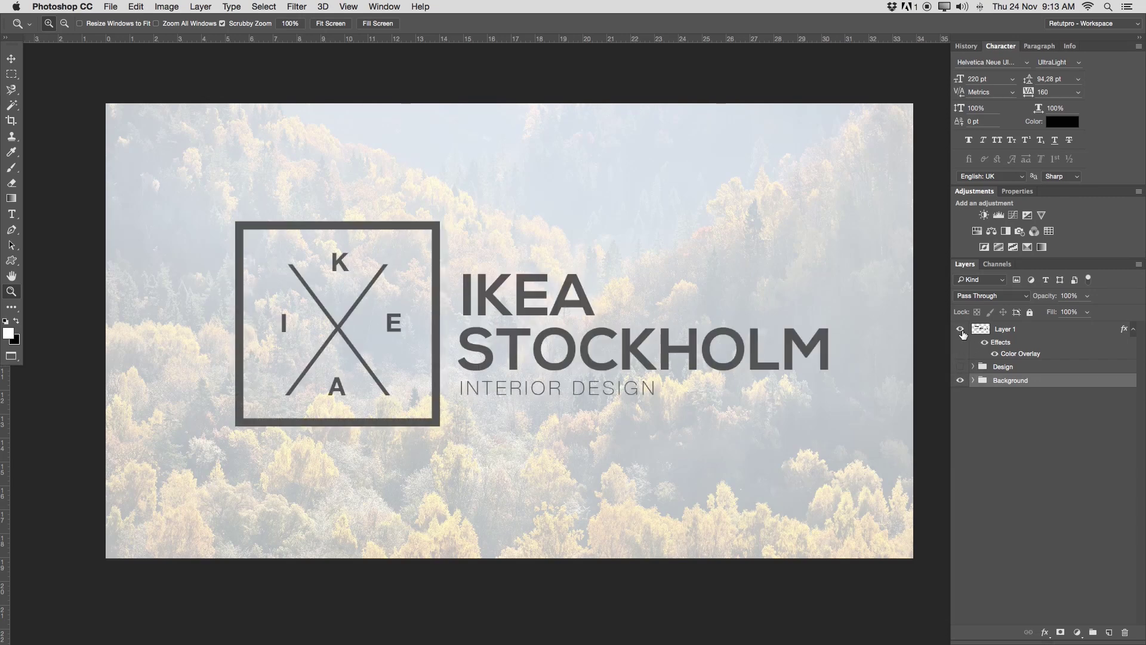
click(961, 329)
click(1097, 326)
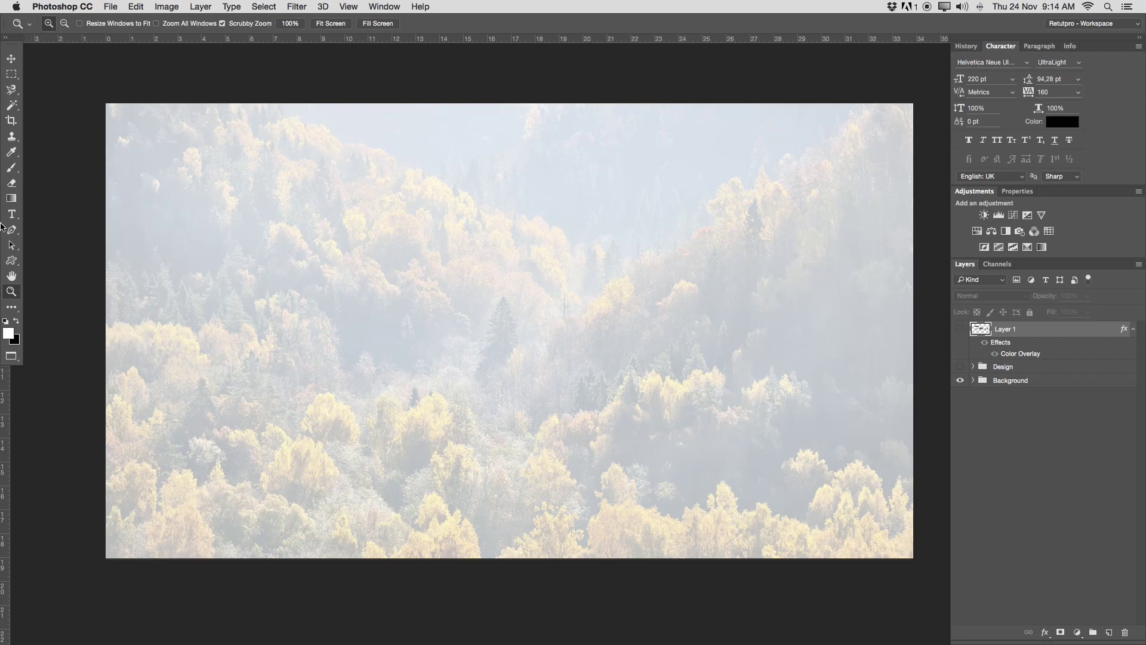
Step: Choose the Custom Shape Tool with the Square Thin Frame shape
click(11, 260)
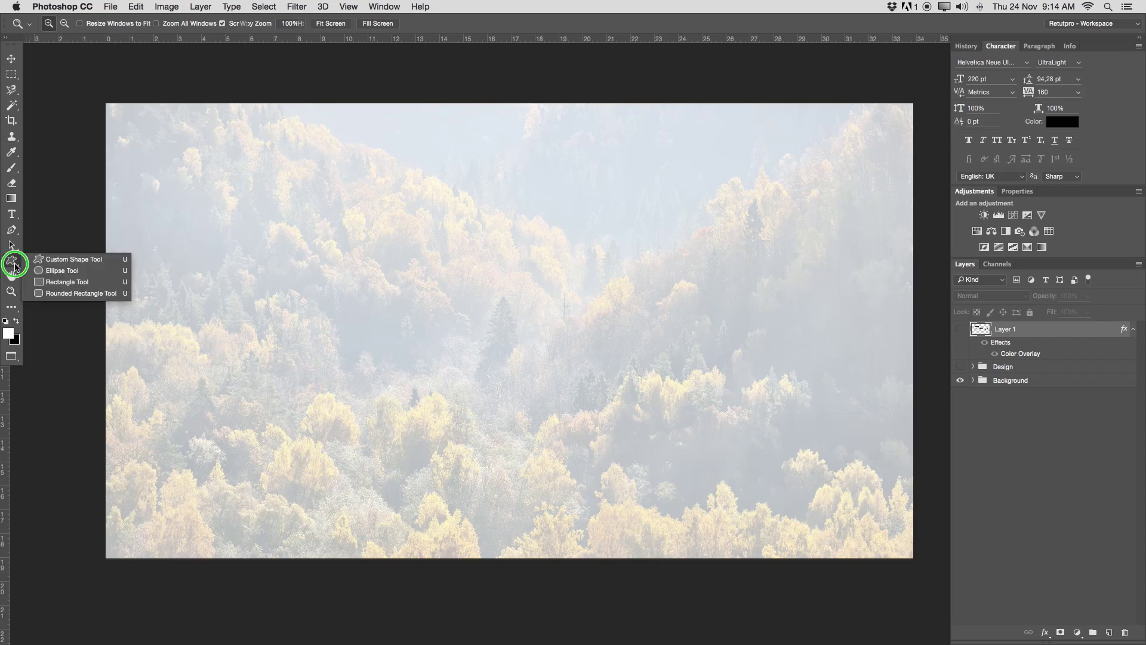
click(58, 261)
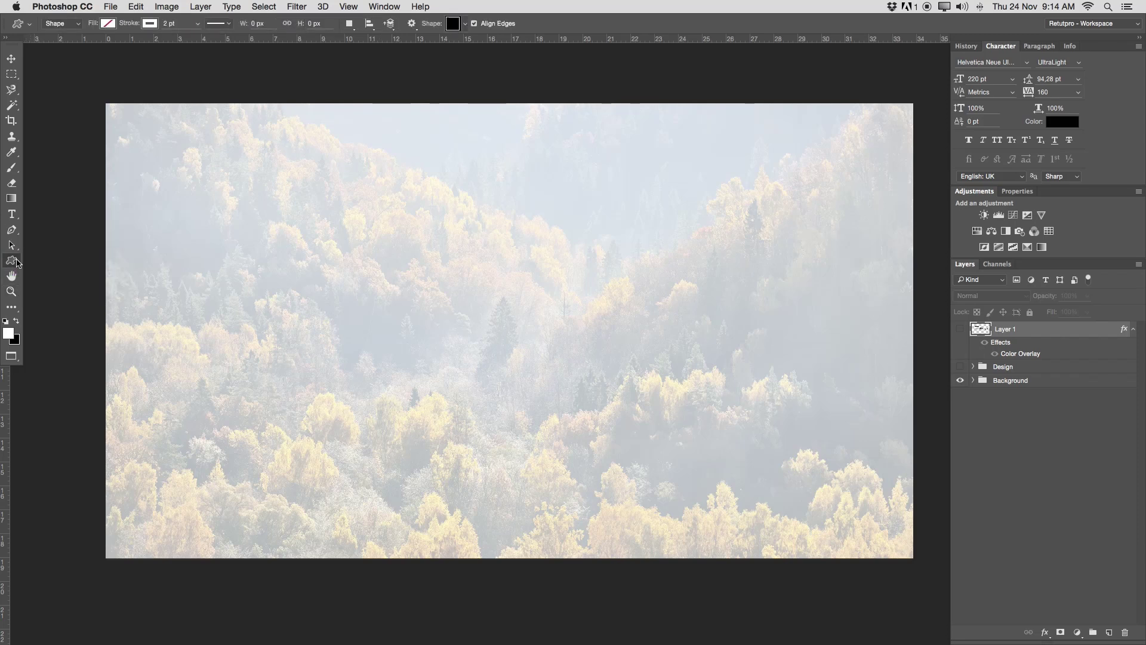
click(465, 25)
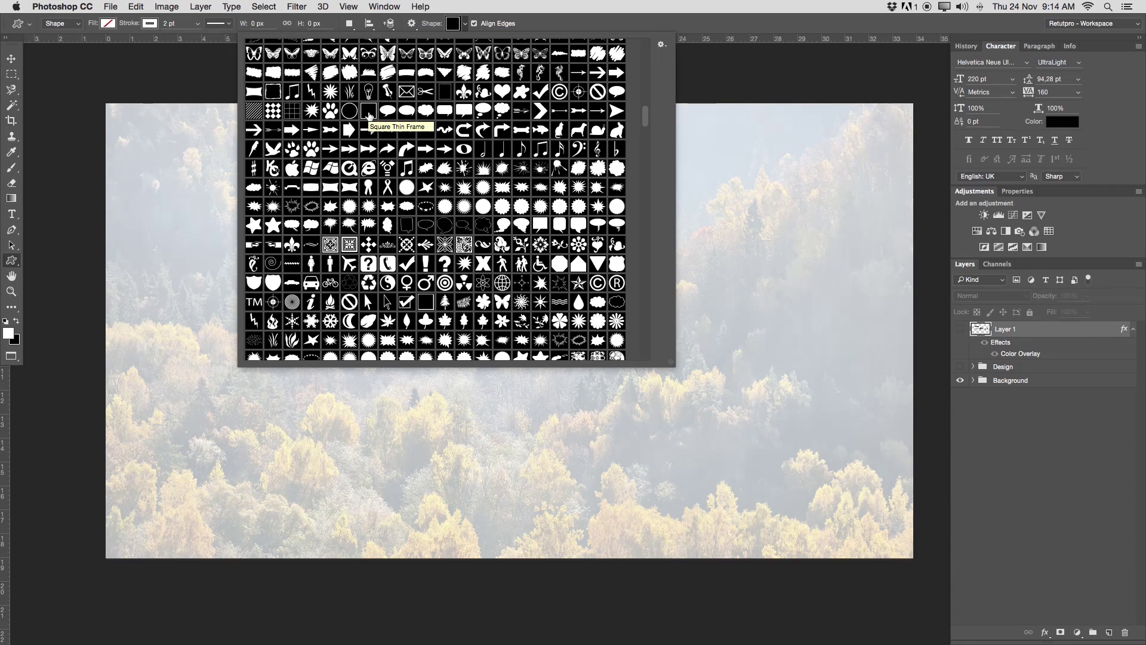
click(368, 112)
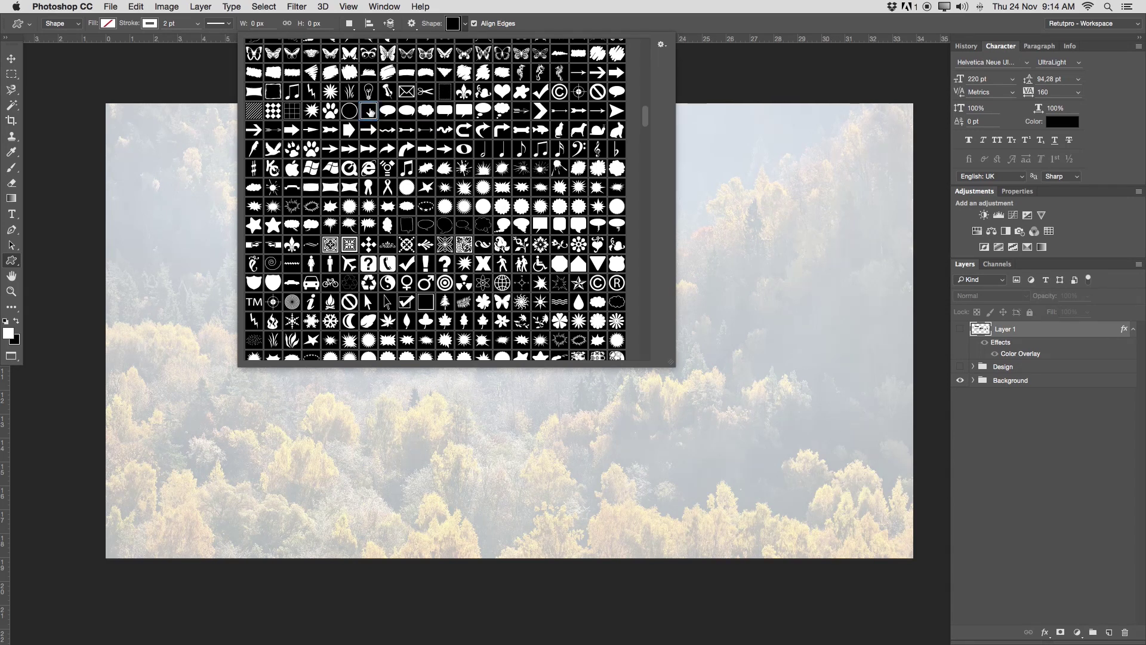
click(368, 112)
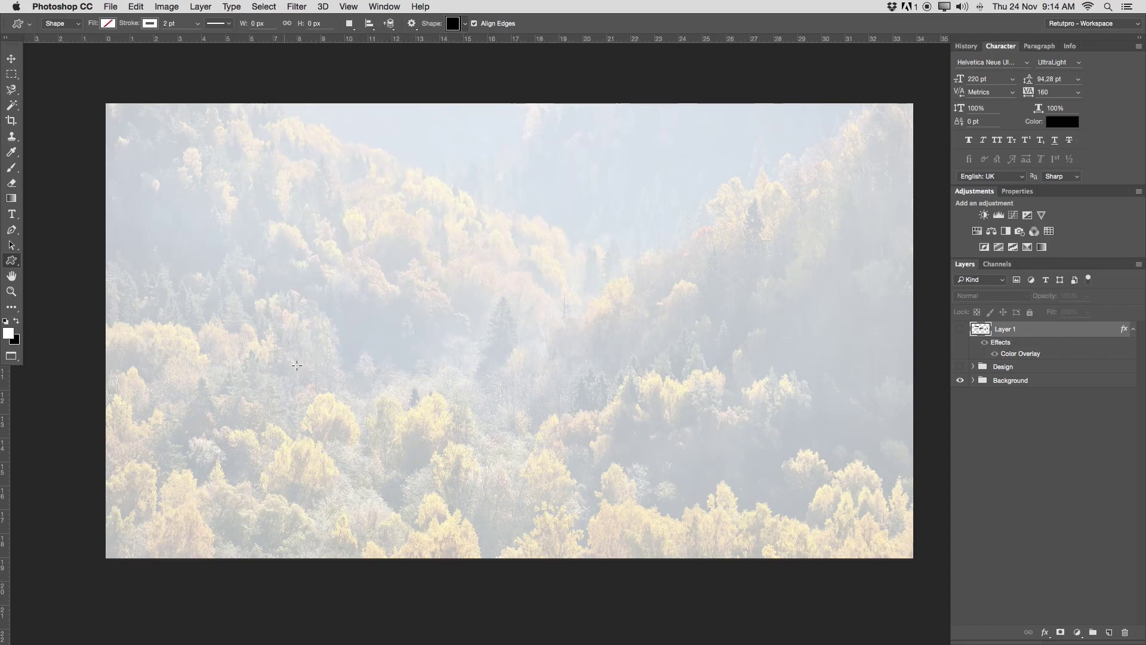
Step: Draw the Square Thin Frame left of centre with no stroke and solid black fill
drag(291, 252, 486, 454)
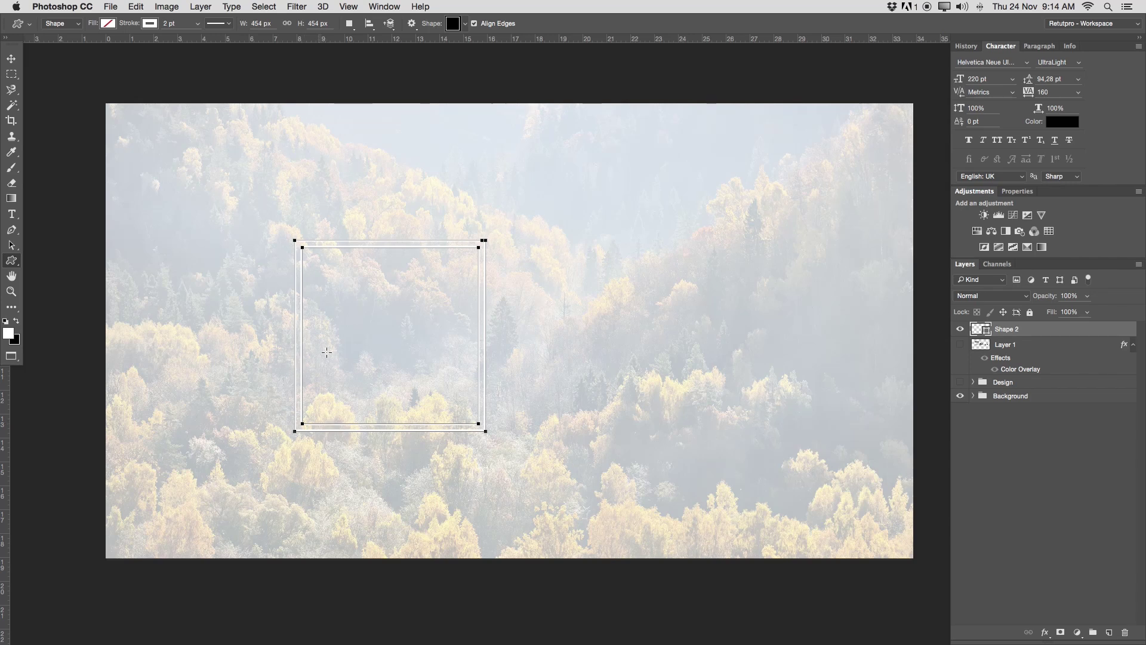
click(148, 23)
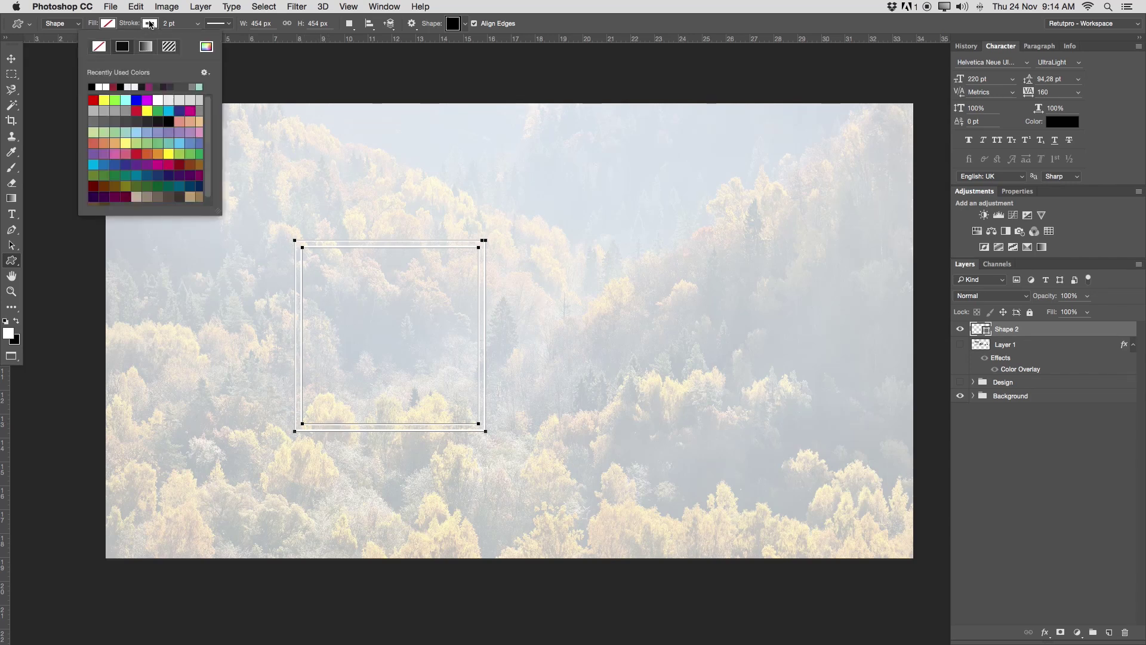
click(108, 51)
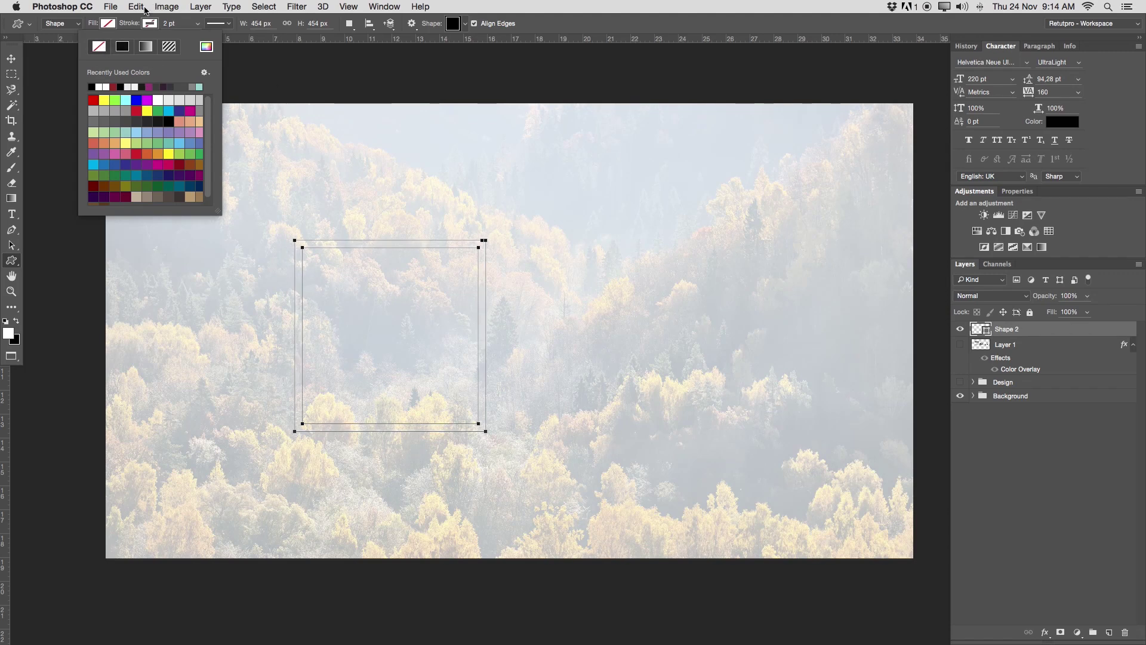
click(109, 23)
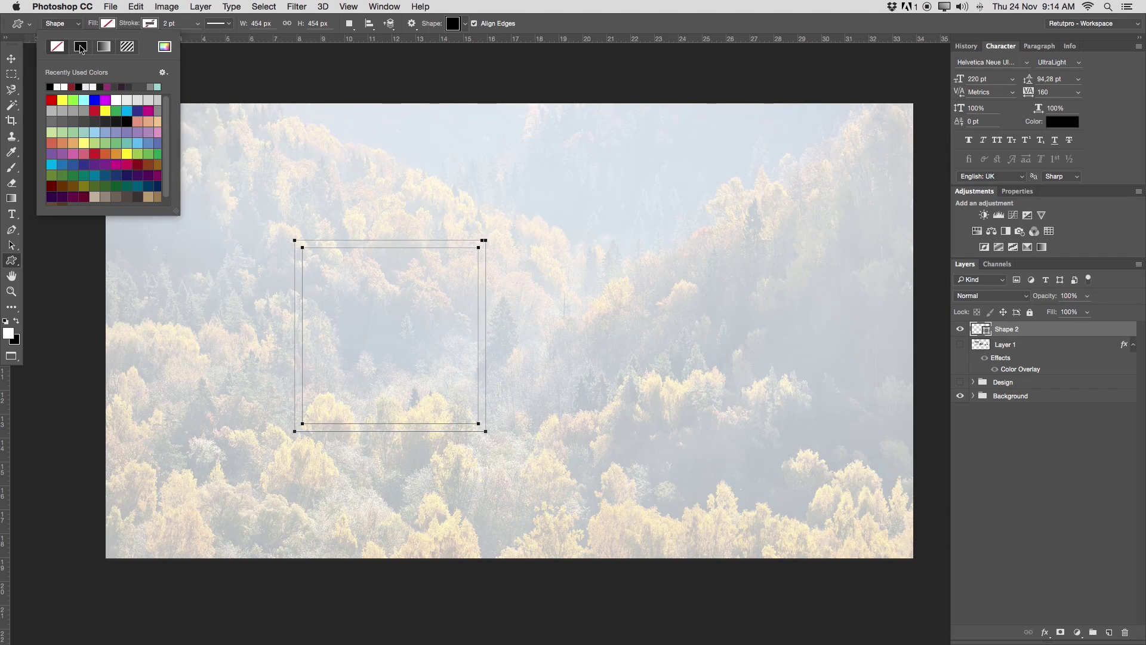
click(80, 48)
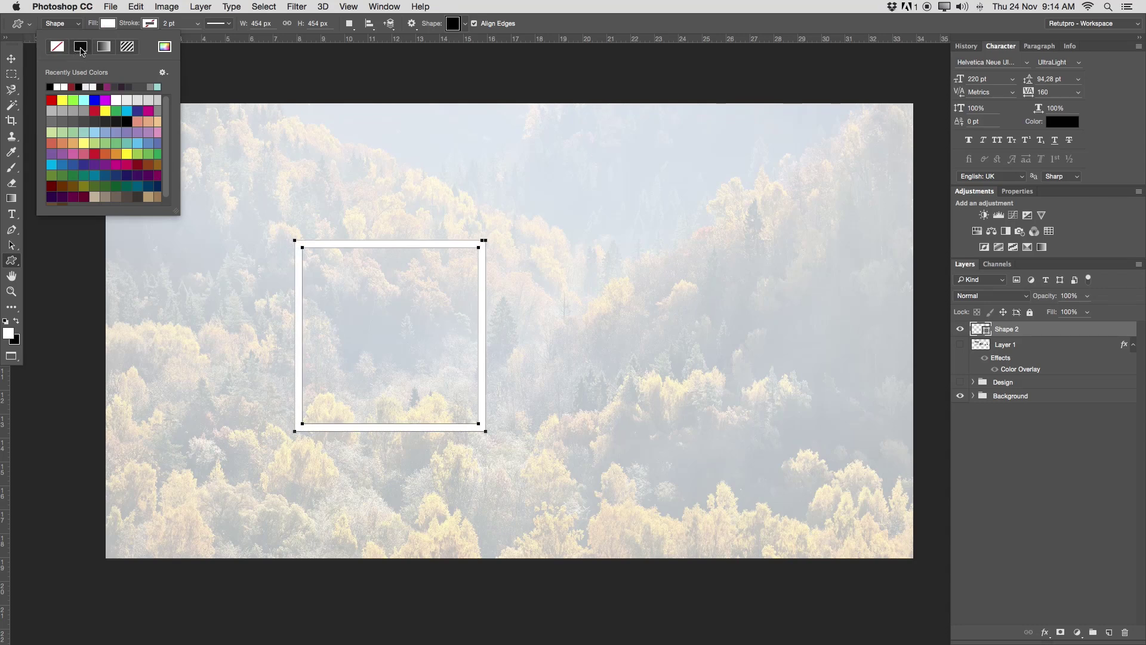
click(52, 87)
Step: Finish the frame's path and move it further left with the Move tool
click(539, 25)
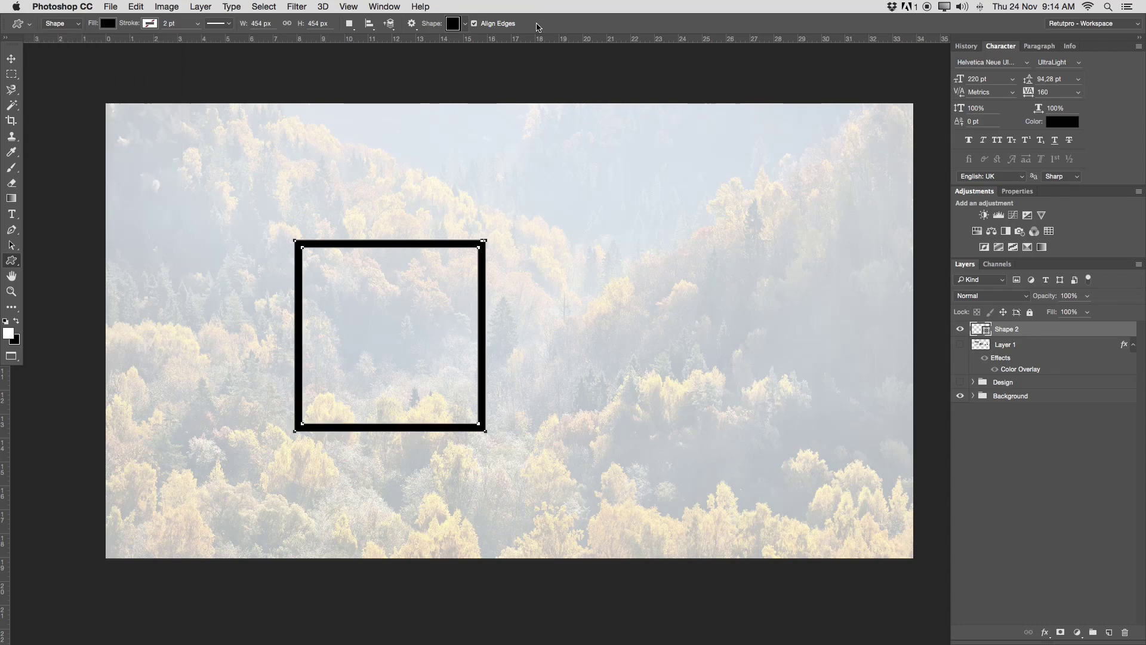
key(Return)
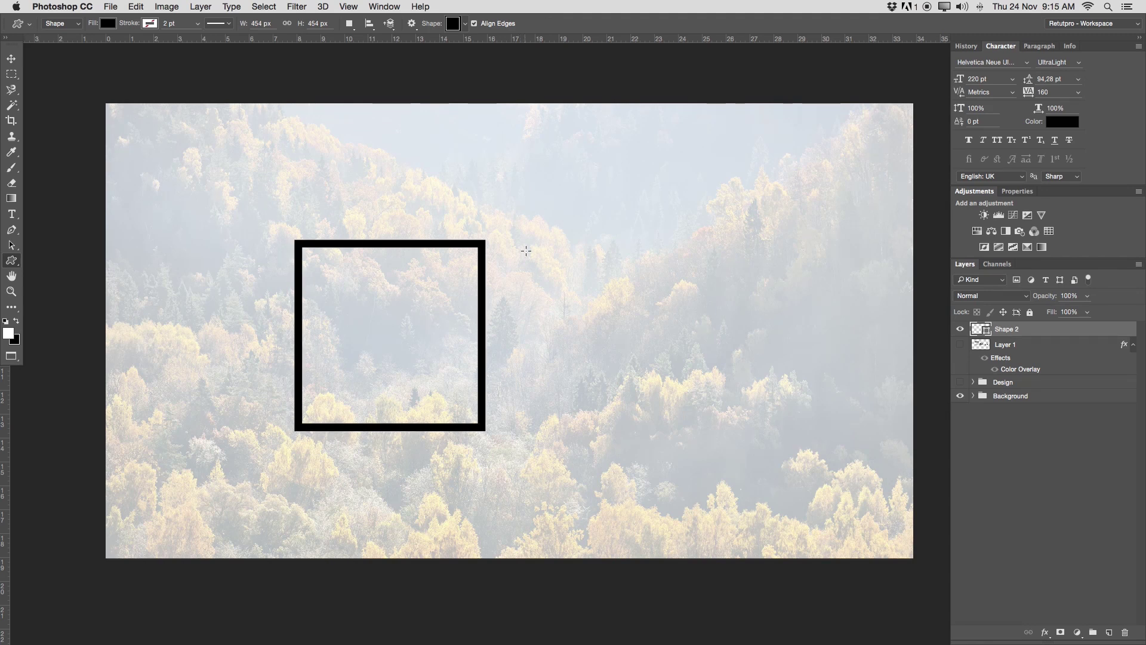
key(v)
drag(457, 382, 349, 355)
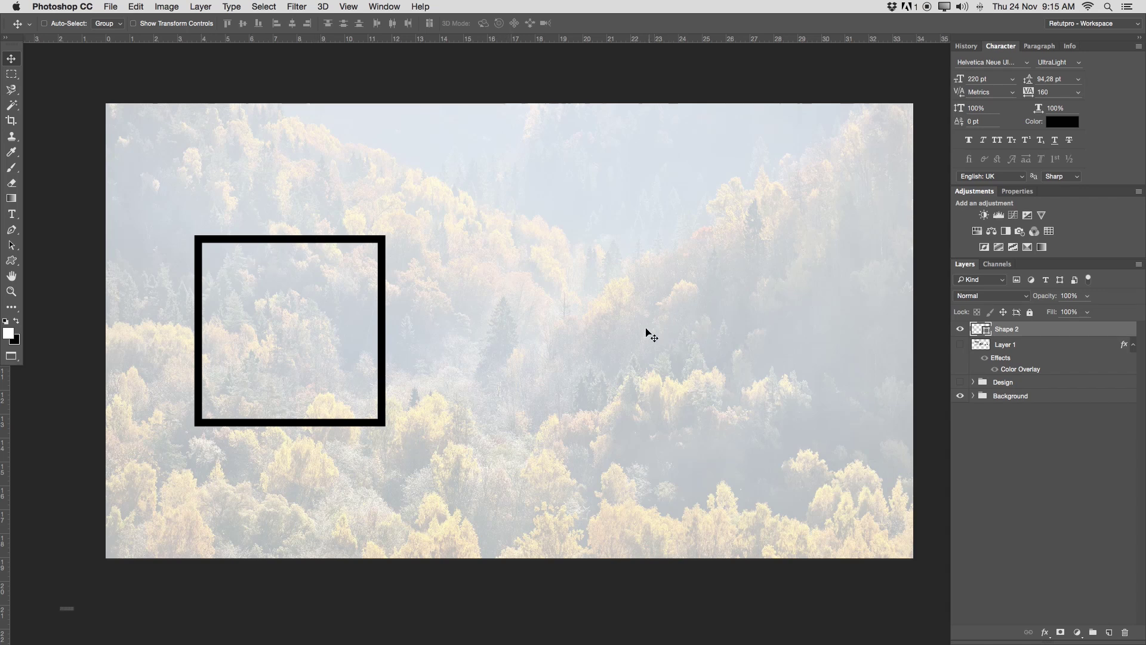
Step: Type IKEA in a text box to the right of the frame
key(t)
drag(411, 236, 848, 446)
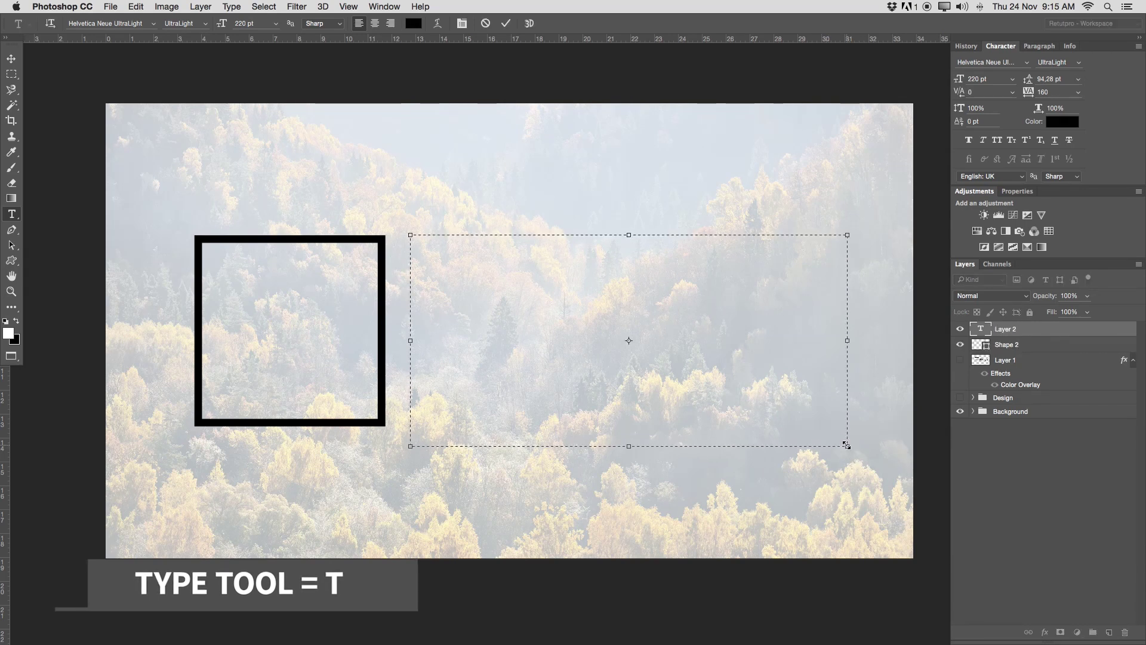
text(IKEA)
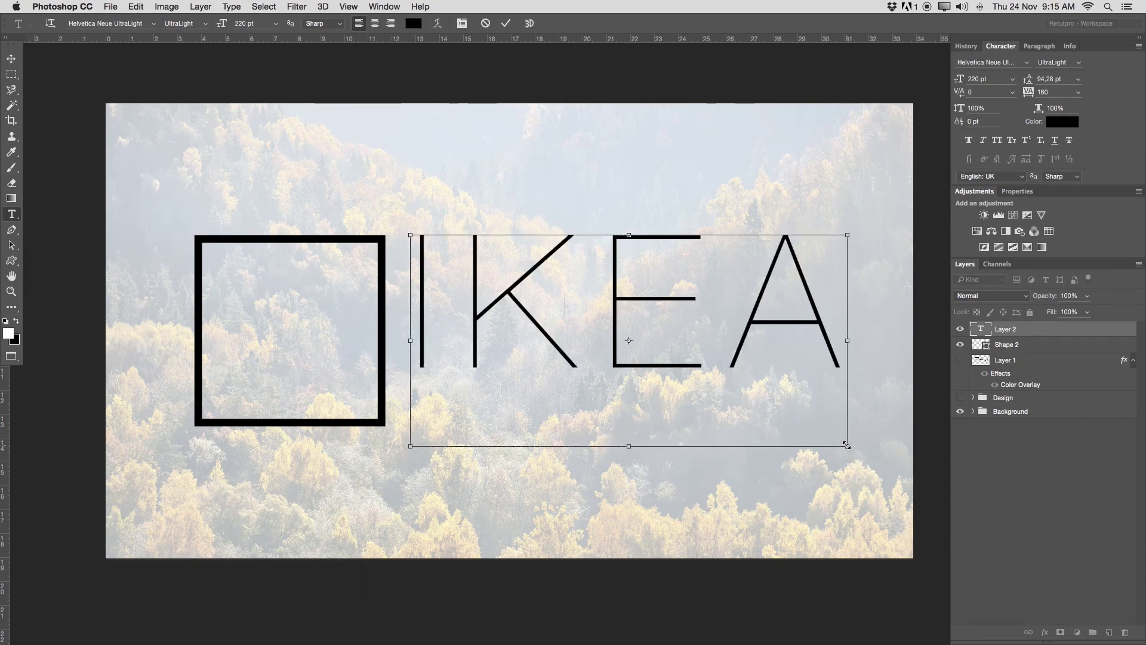
key(ctrl+a)
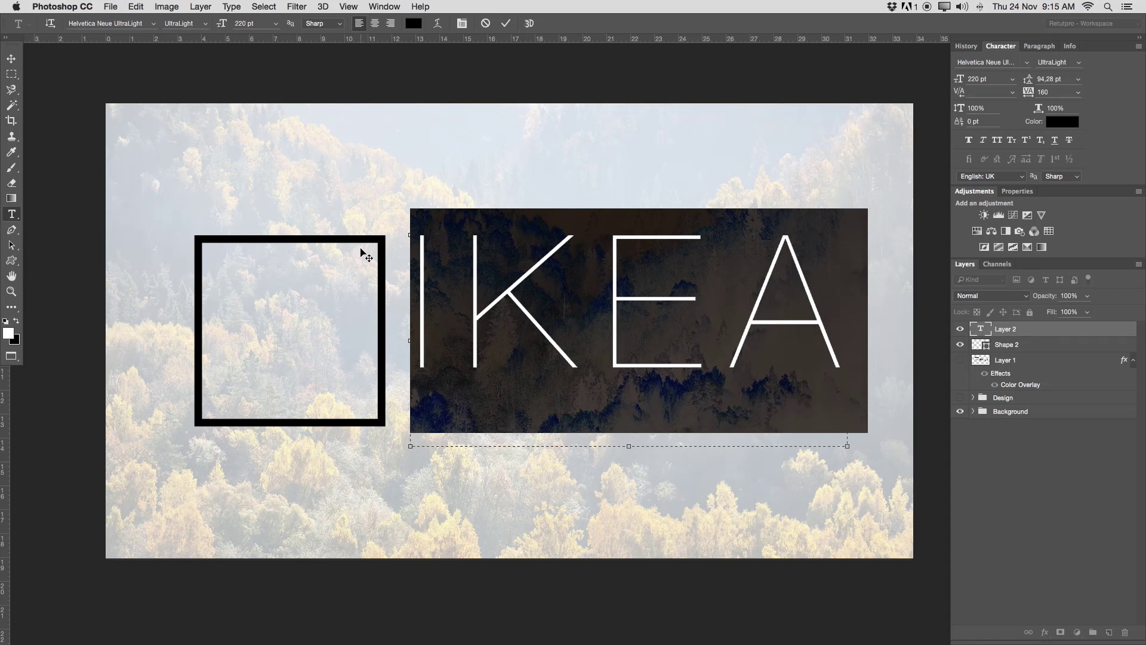
Step: Set the IKEA text in Nexa Bold Regular
click(153, 24)
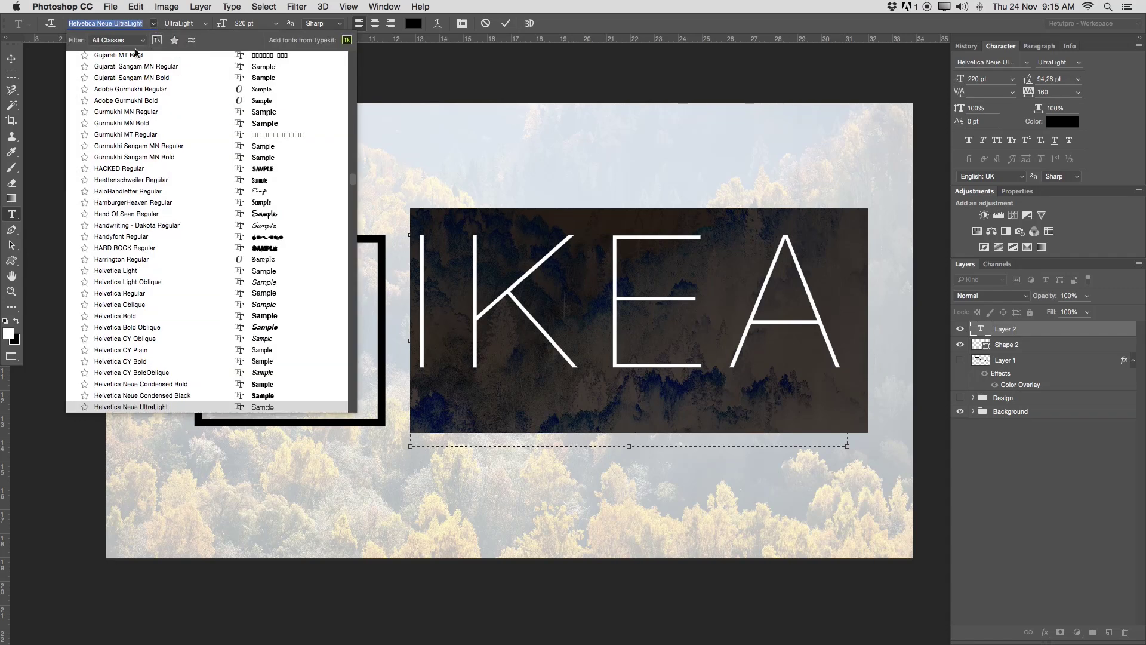
drag(351, 197, 347, 50)
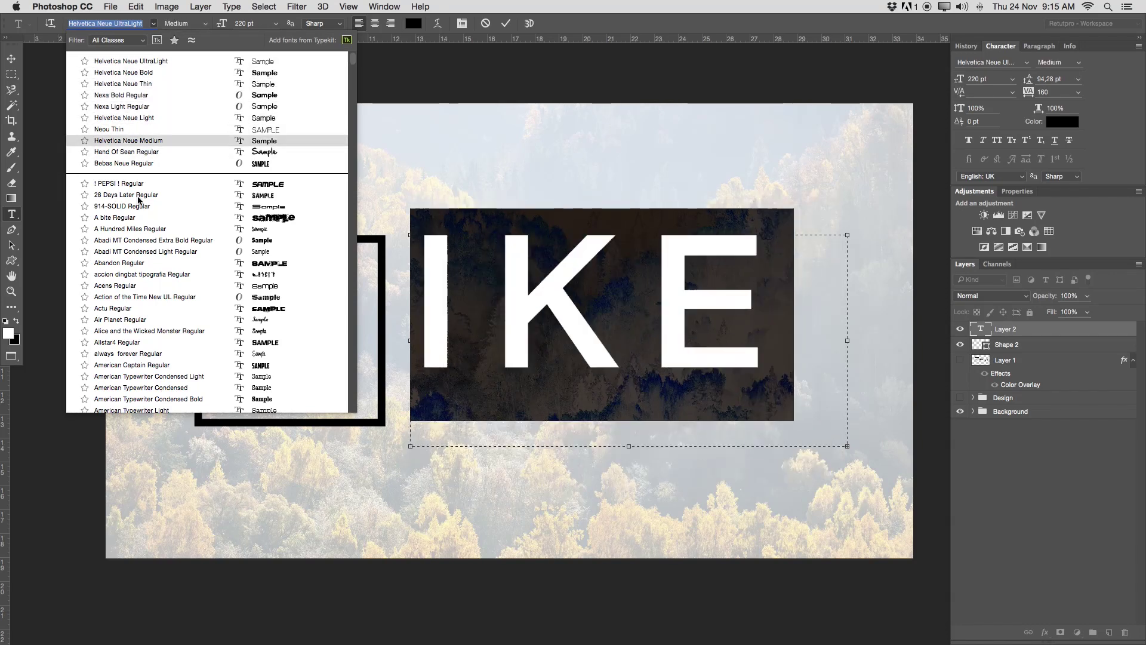
click(124, 98)
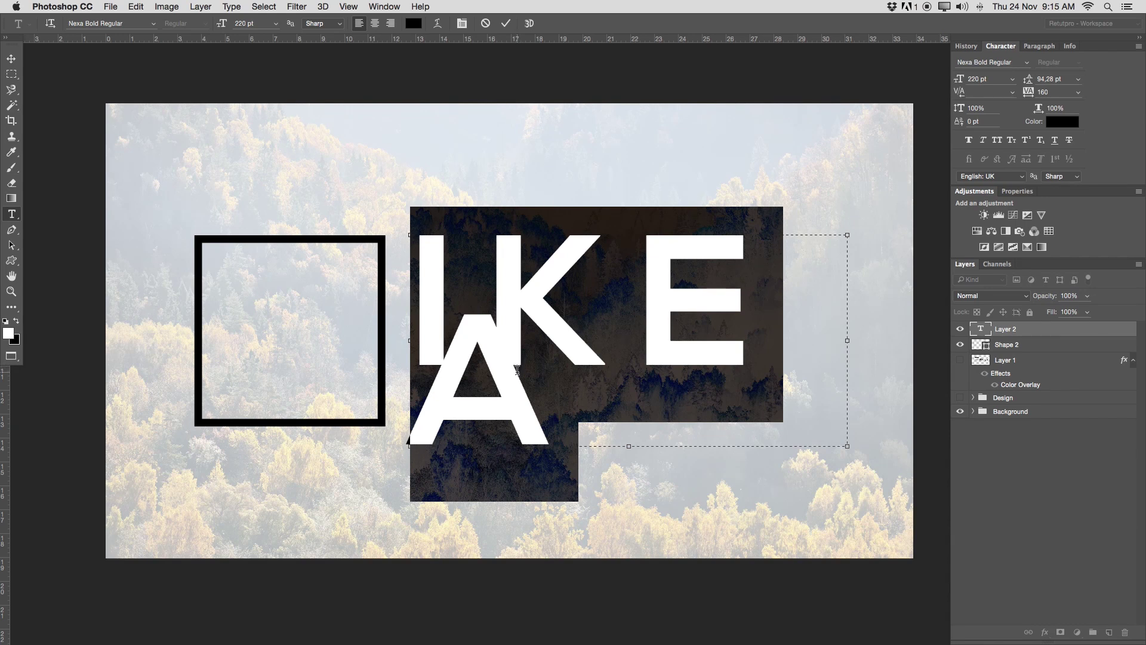
click(265, 23)
Step: Set IKEA to 70 pt with 0 tracking and commit the text
text(70)
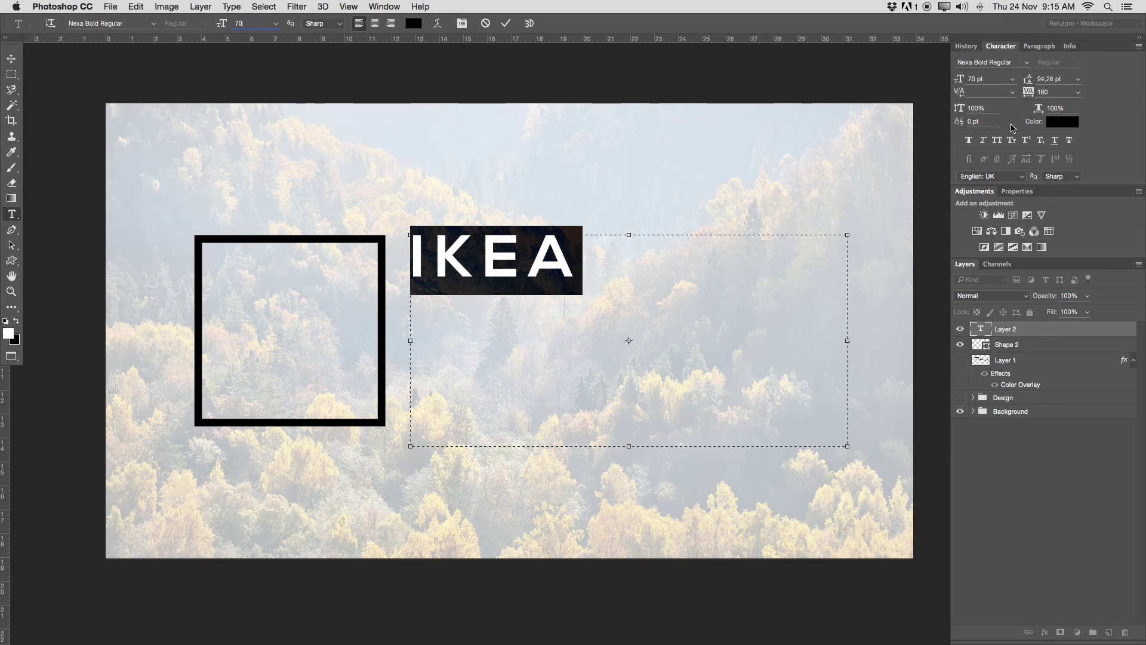
click(385, 7)
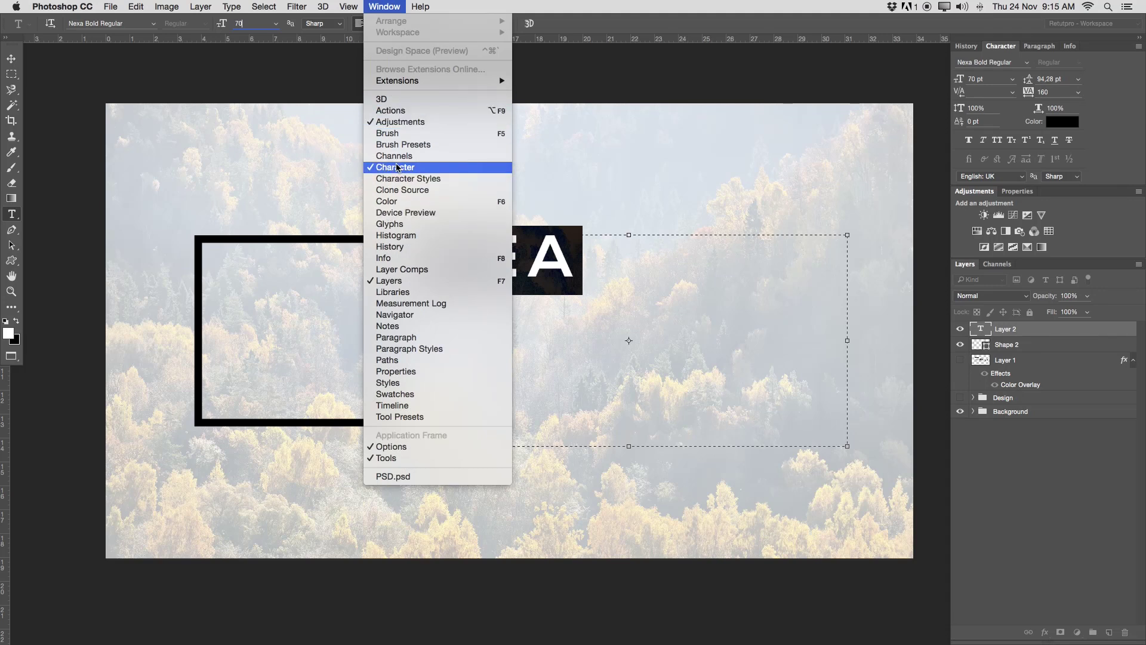
click(1137, 91)
click(1041, 92)
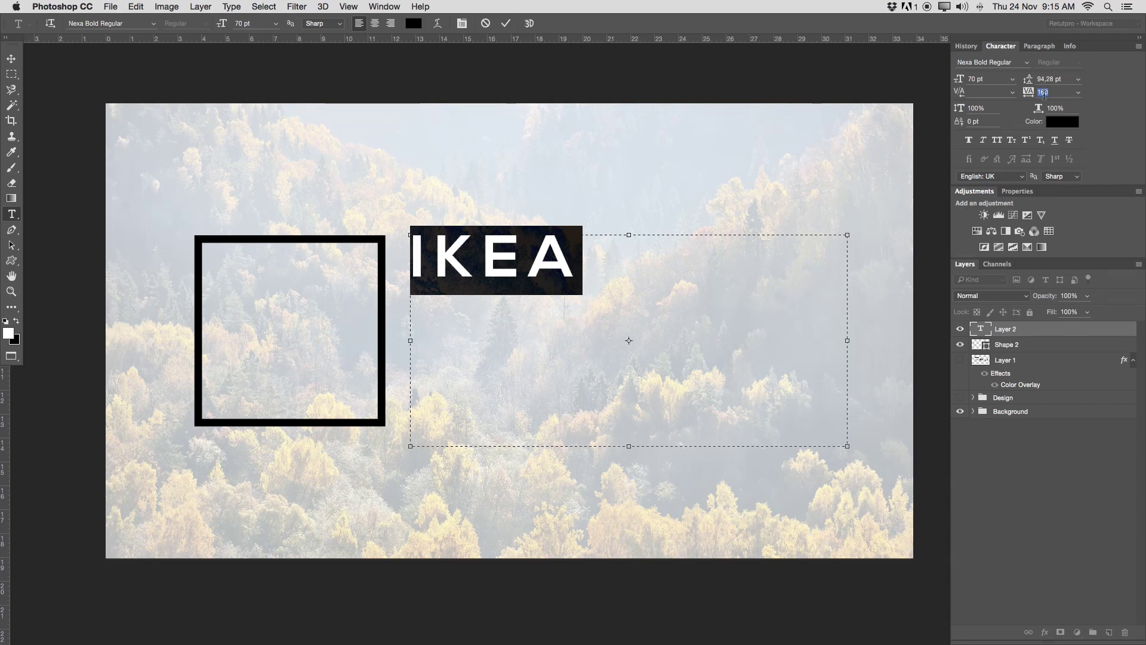
text(0)
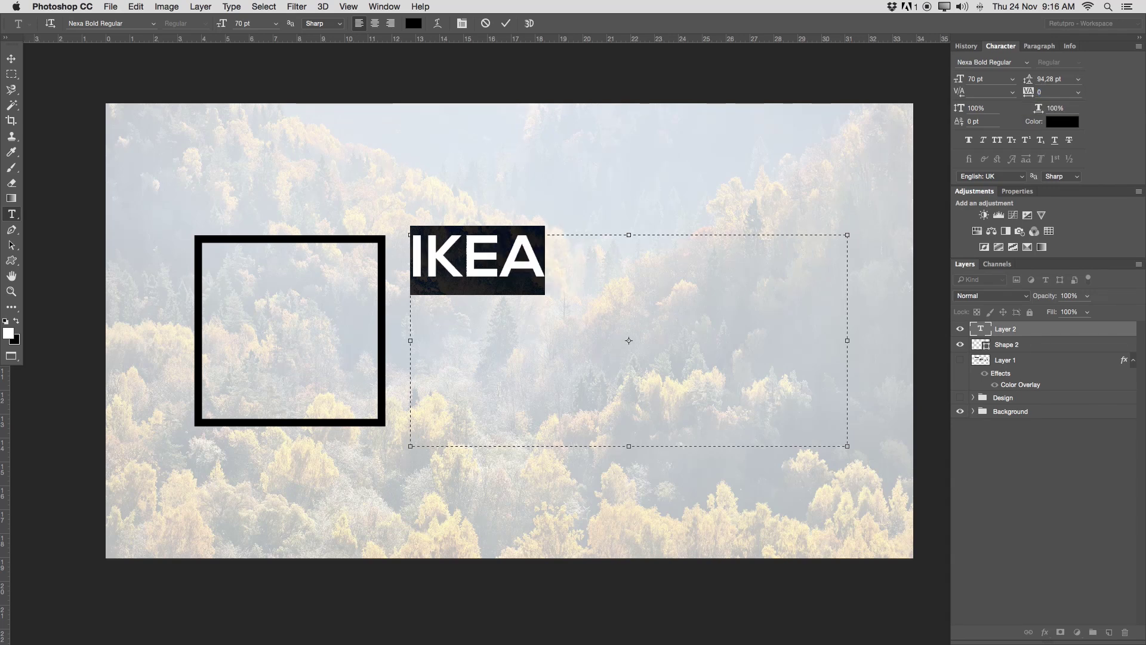
click(505, 23)
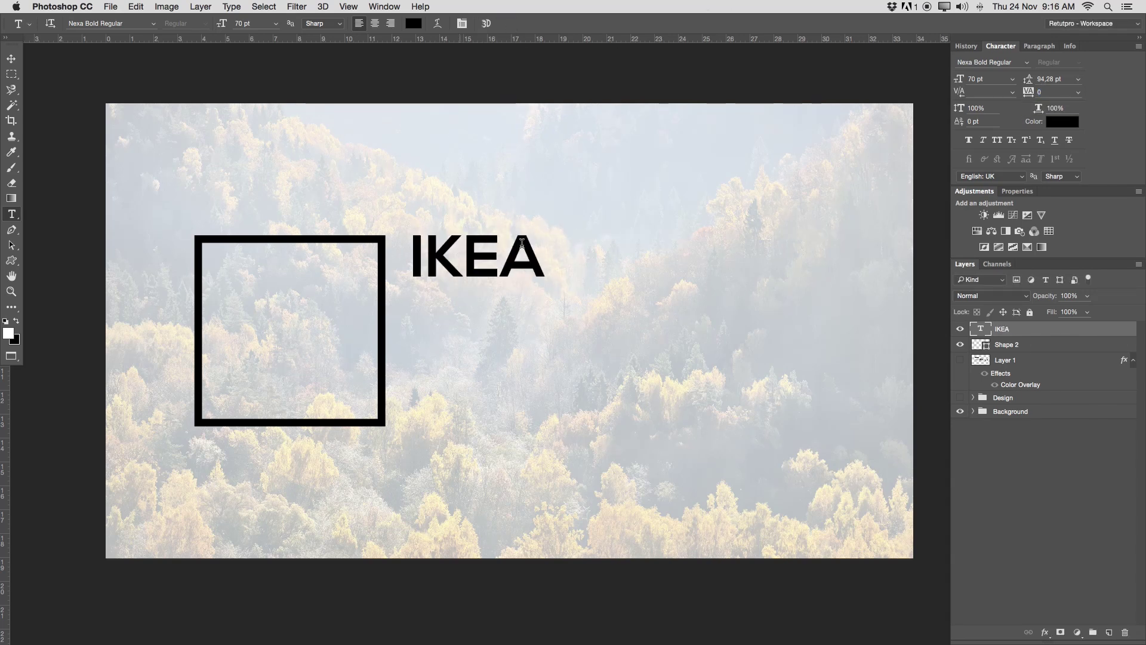
click(12, 59)
Step: Nudge IKEA down and place a duplicate of it just below
drag(423, 228, 437, 266)
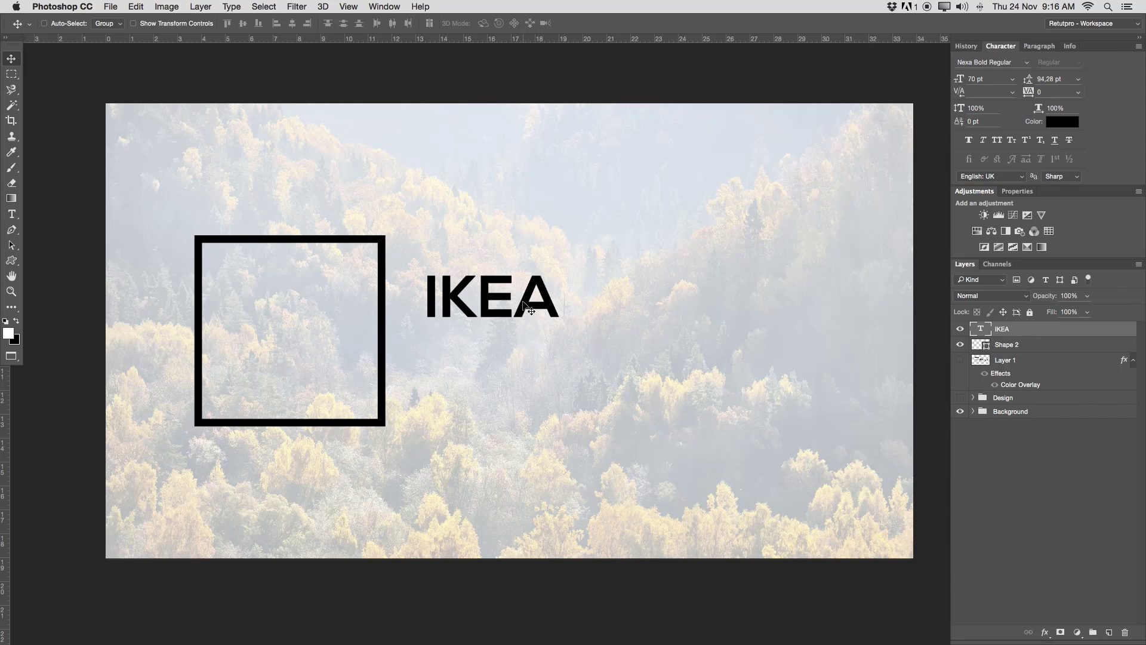
key(super)
key(super+j)
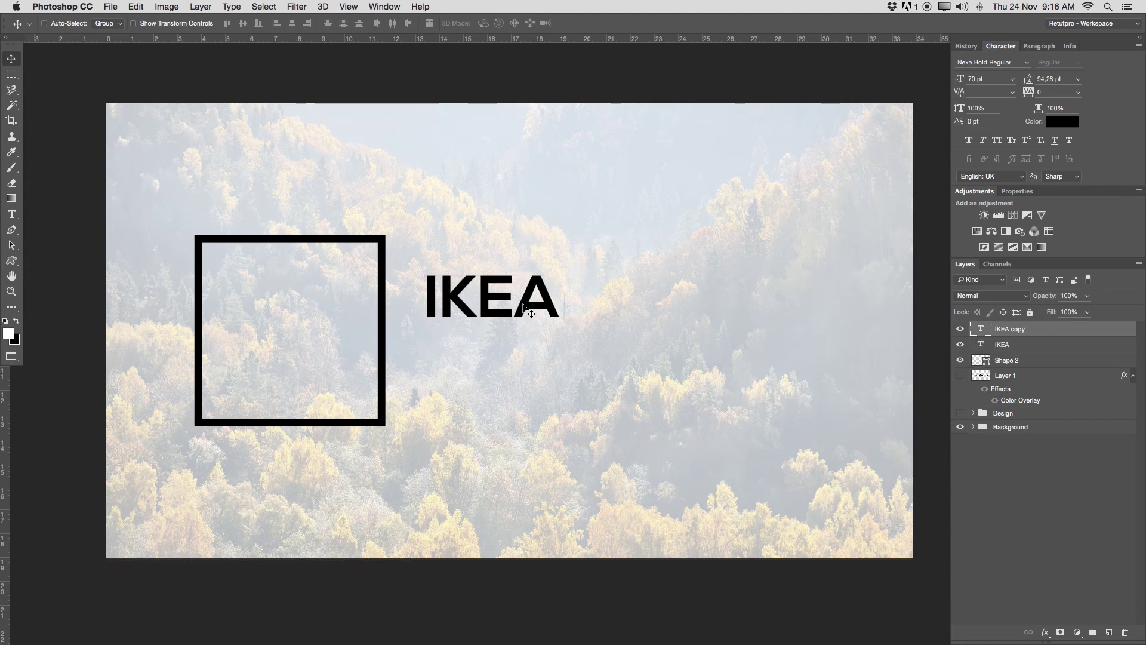
drag(523, 305, 523, 364)
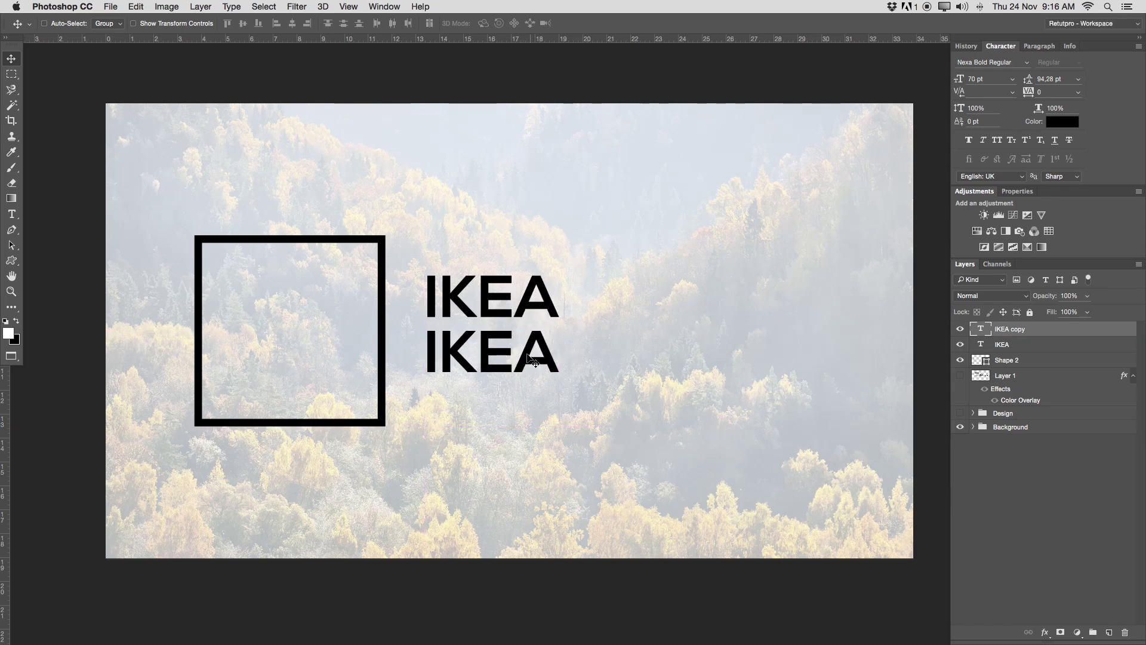
Step: Retype the copied text as STOCKHOLM and commit it
key(t)
click(516, 347)
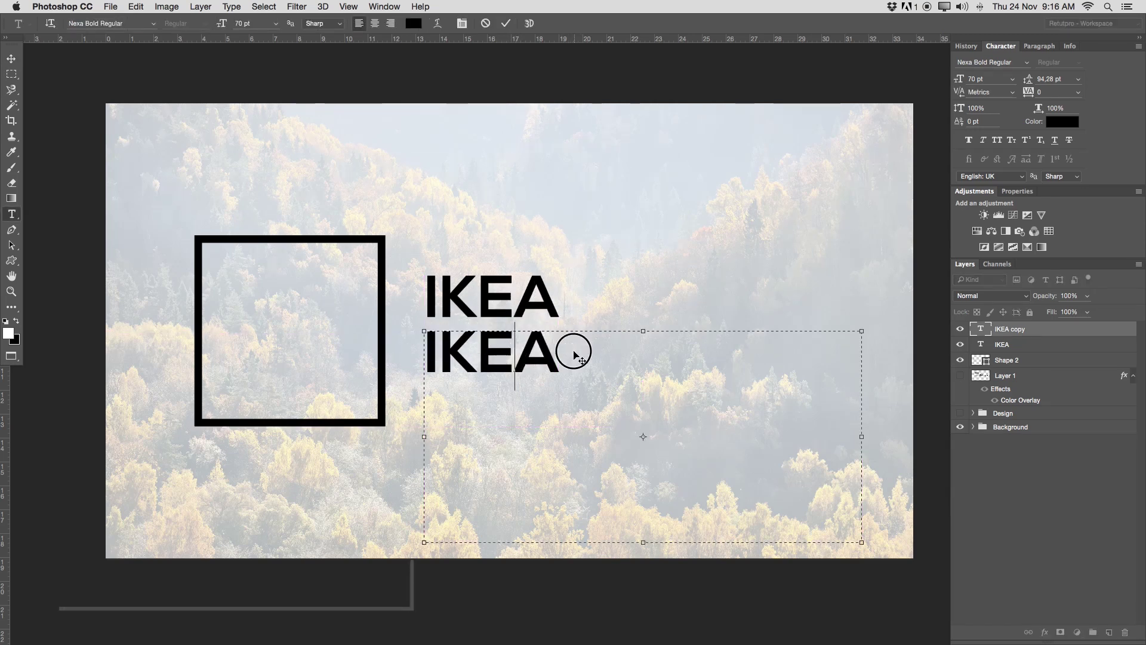
drag(575, 351, 366, 322)
text(ST)
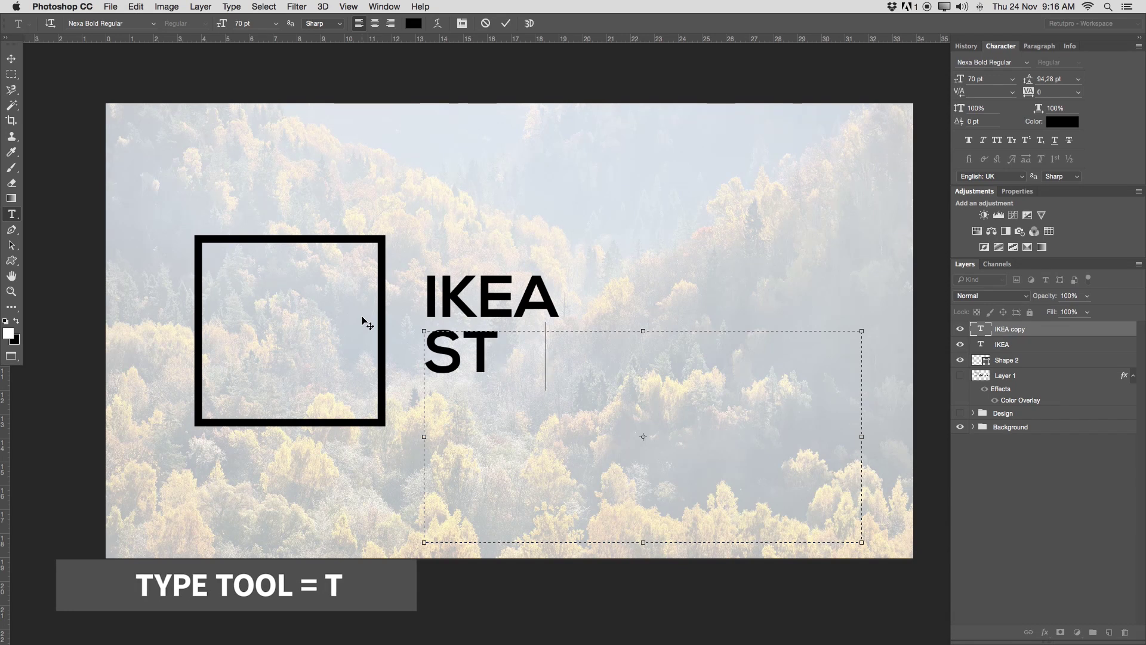
text(OCKHOLM)
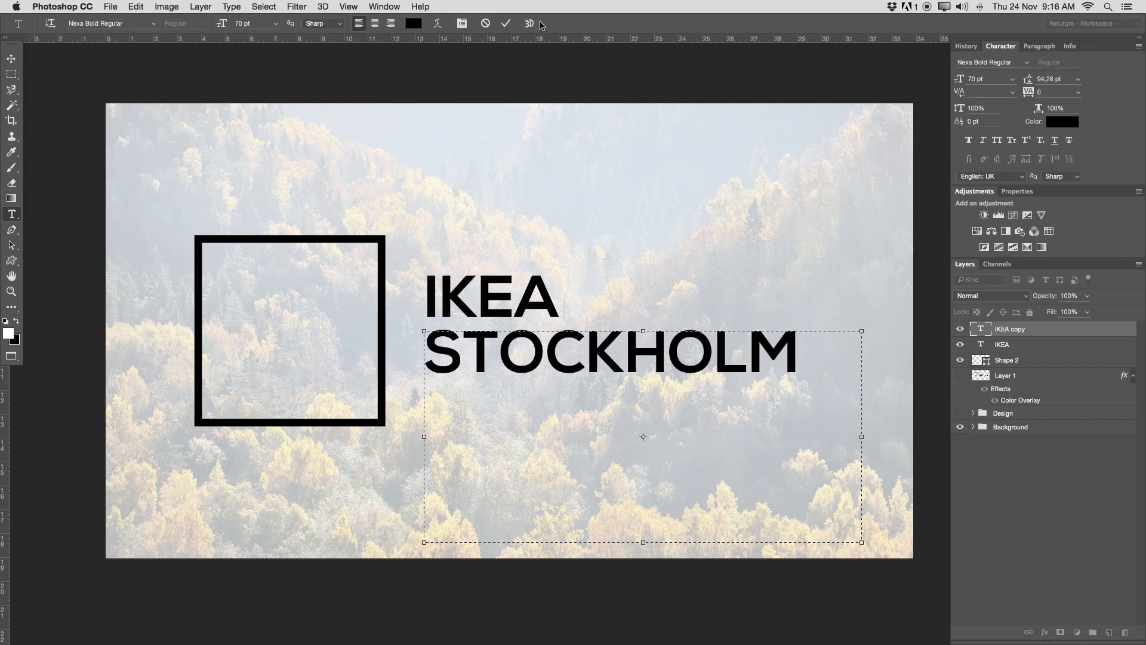
click(502, 25)
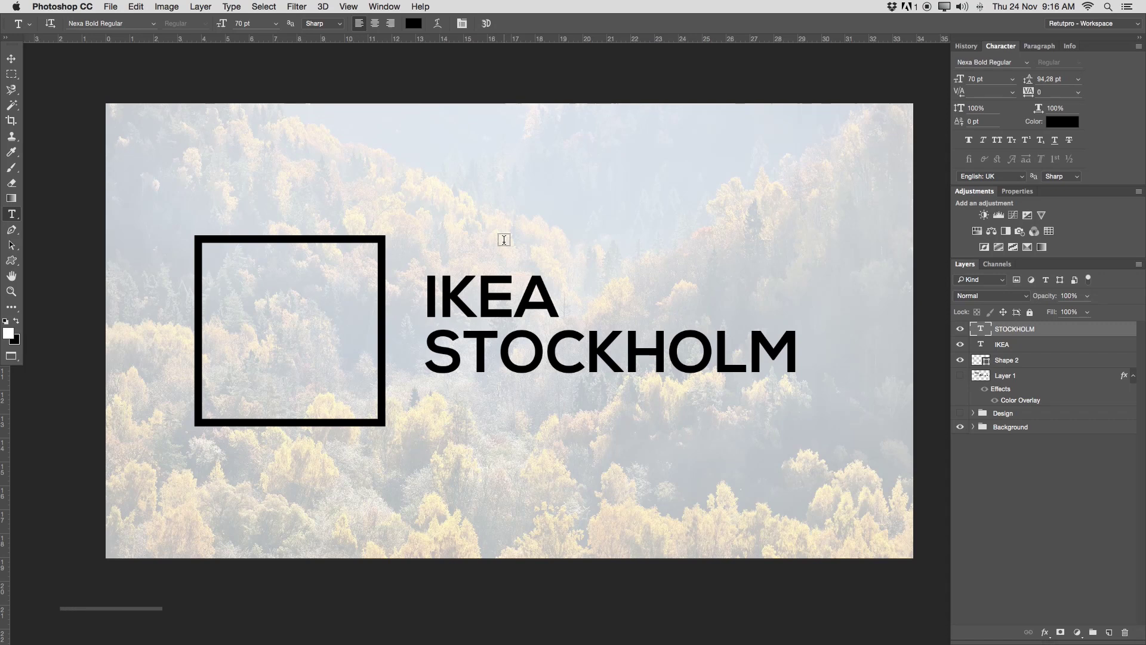
key(super+j)
Step: Move a STOCKHOLM copy lower and retype it as INTERIOR / DESIGN on two lines
key(v)
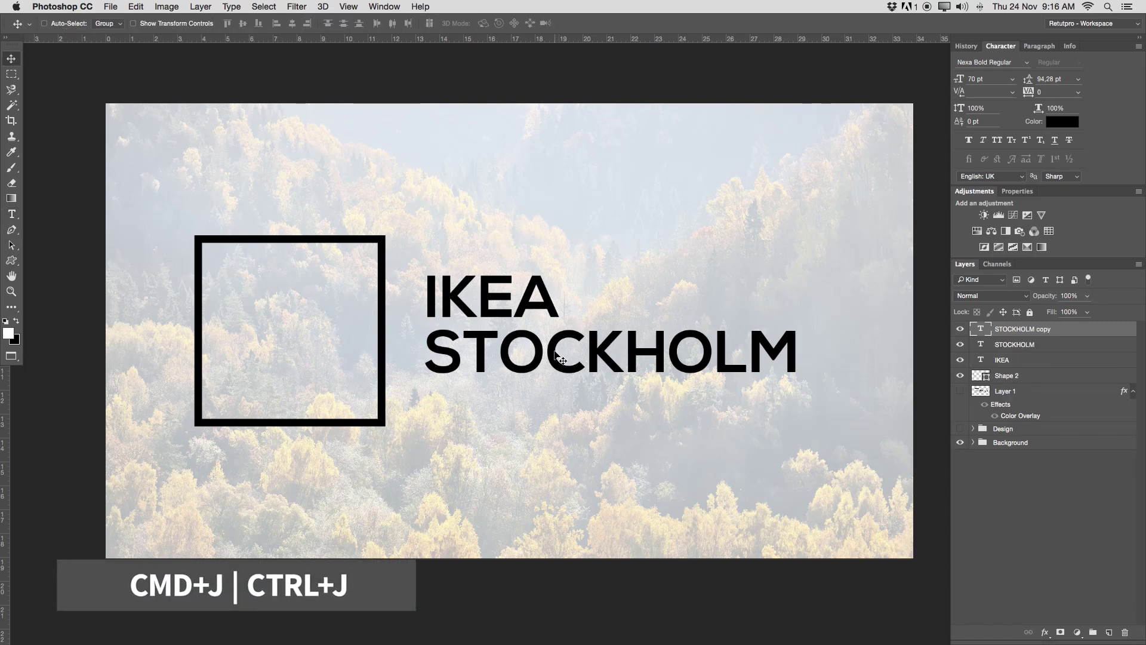
drag(558, 357, 558, 429)
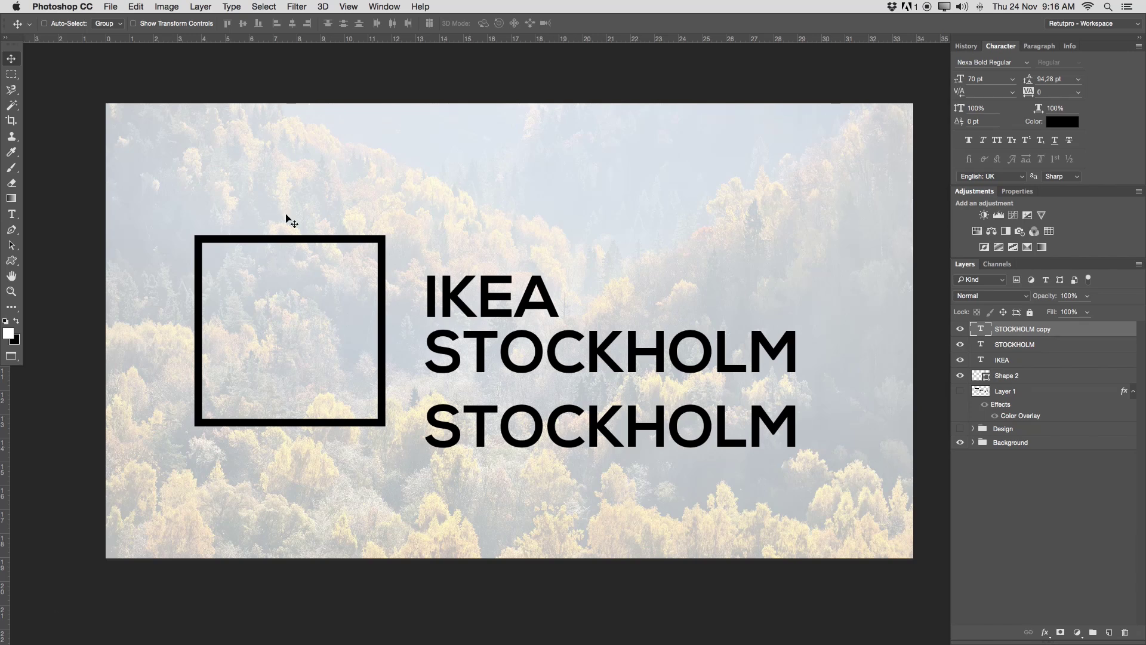
click(11, 214)
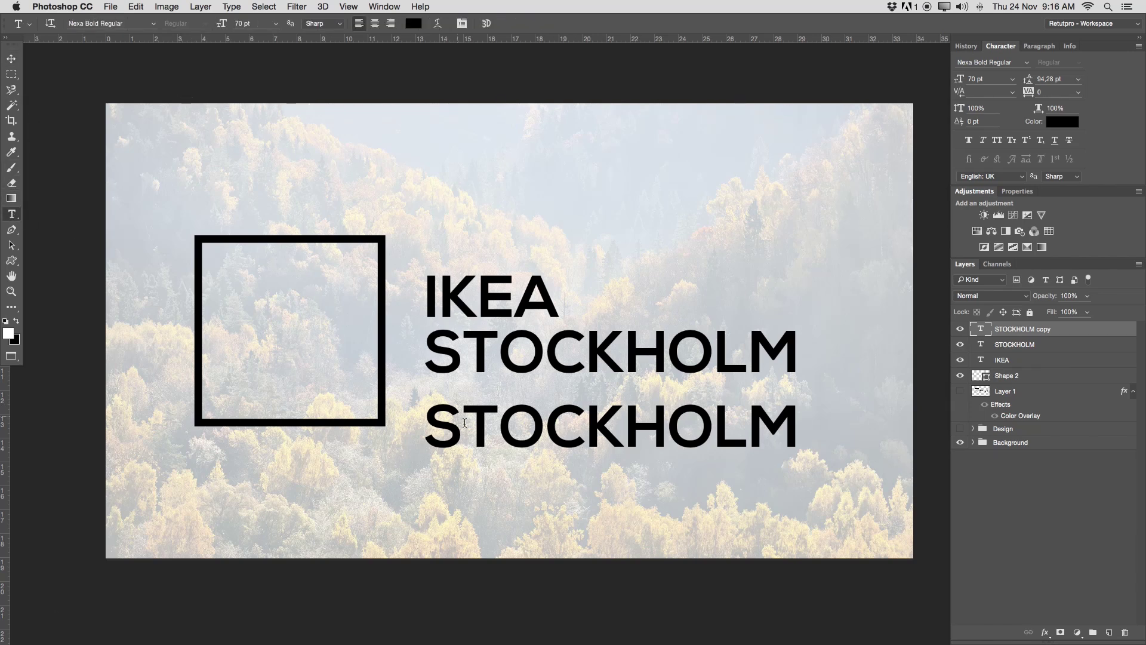
click(464, 423)
key(super+a)
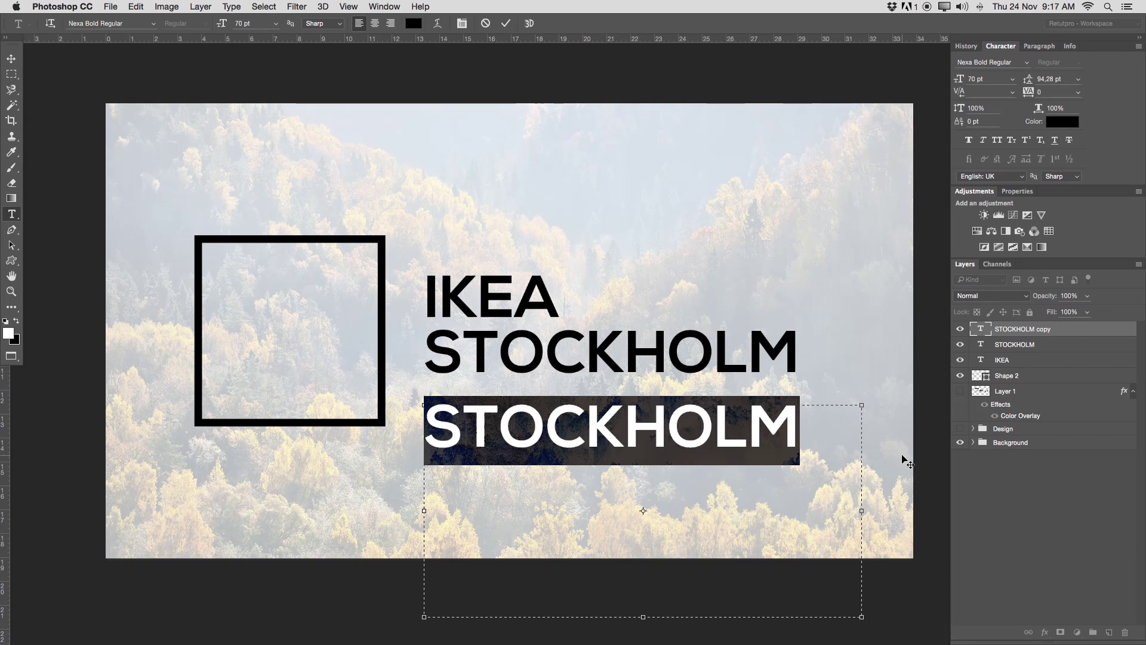
text(INTER)
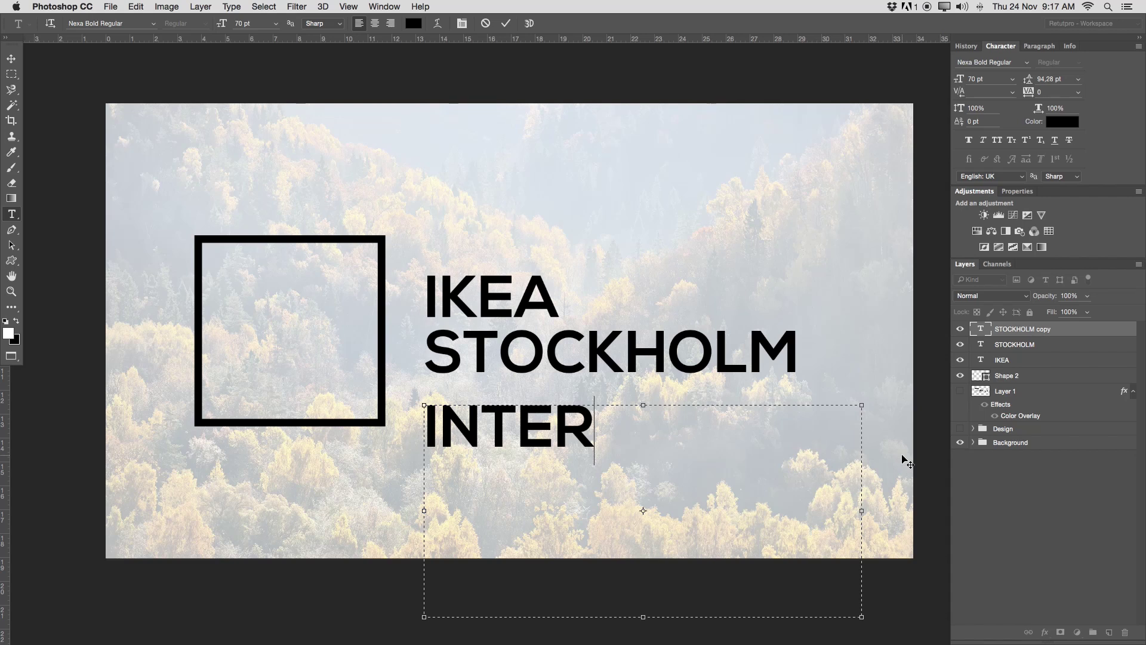
text(IOR)
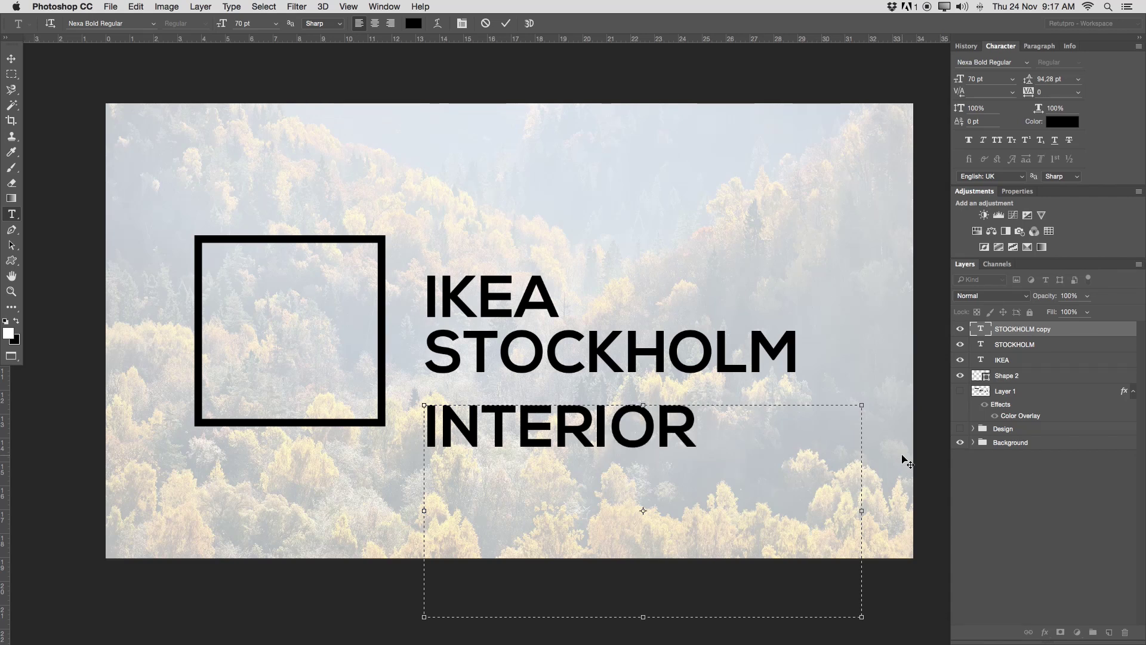
key(Return)
text(DESIGN)
key(ctrl+a)
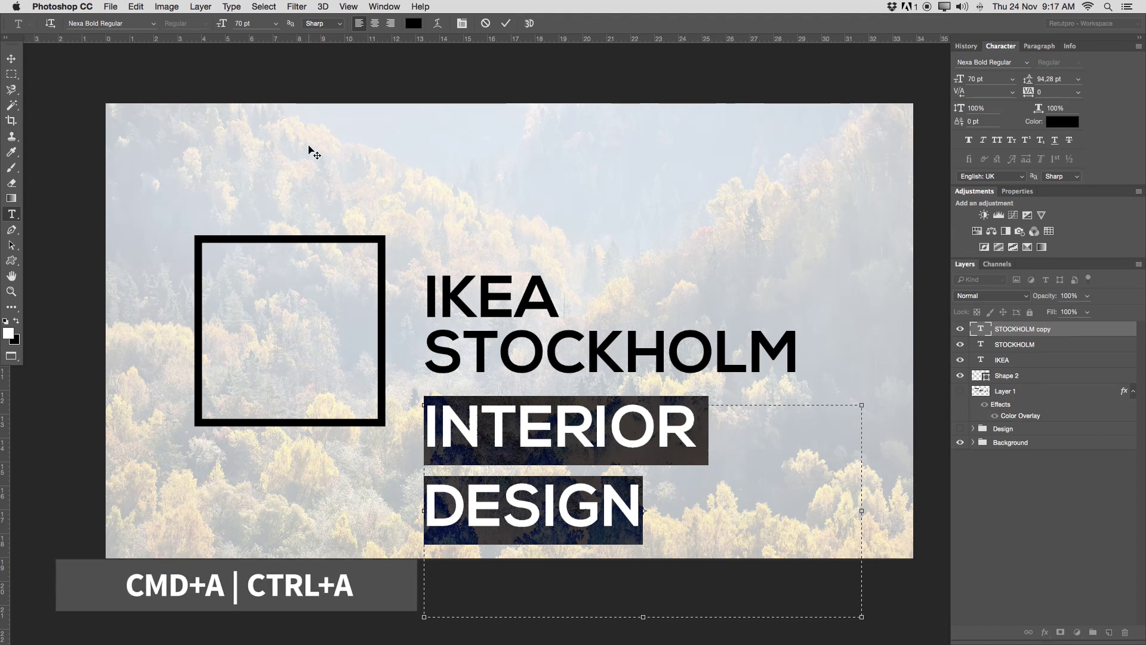
Step: Set the INTERIOR DESIGN text in Helvetica Neue, Thin style
click(153, 24)
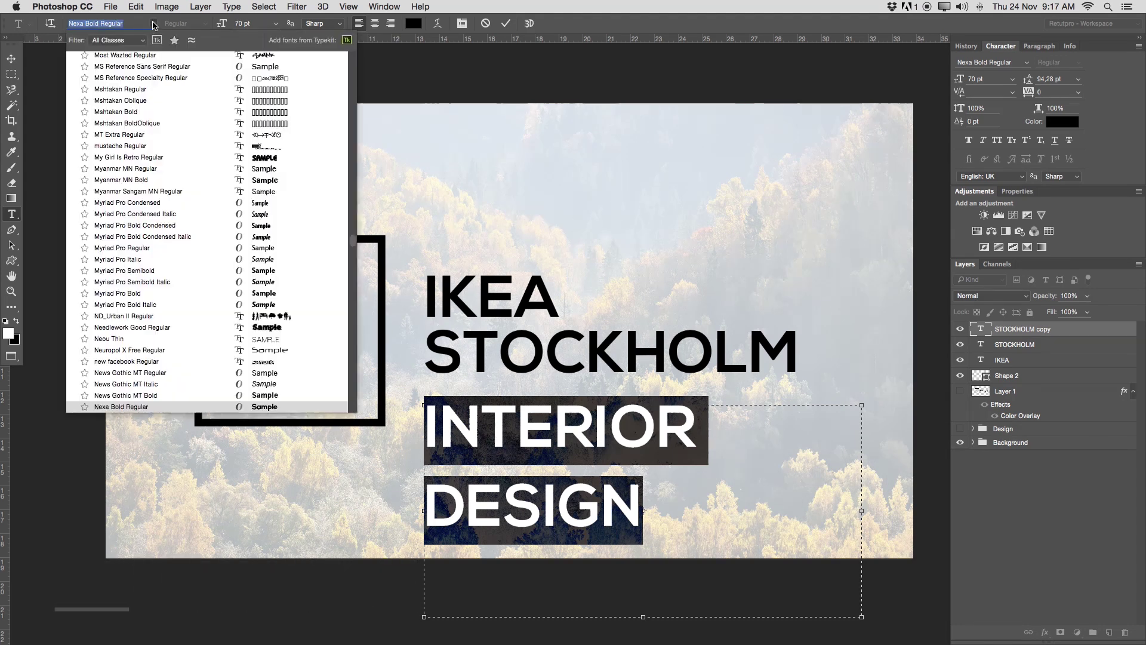
drag(352, 242, 352, 57)
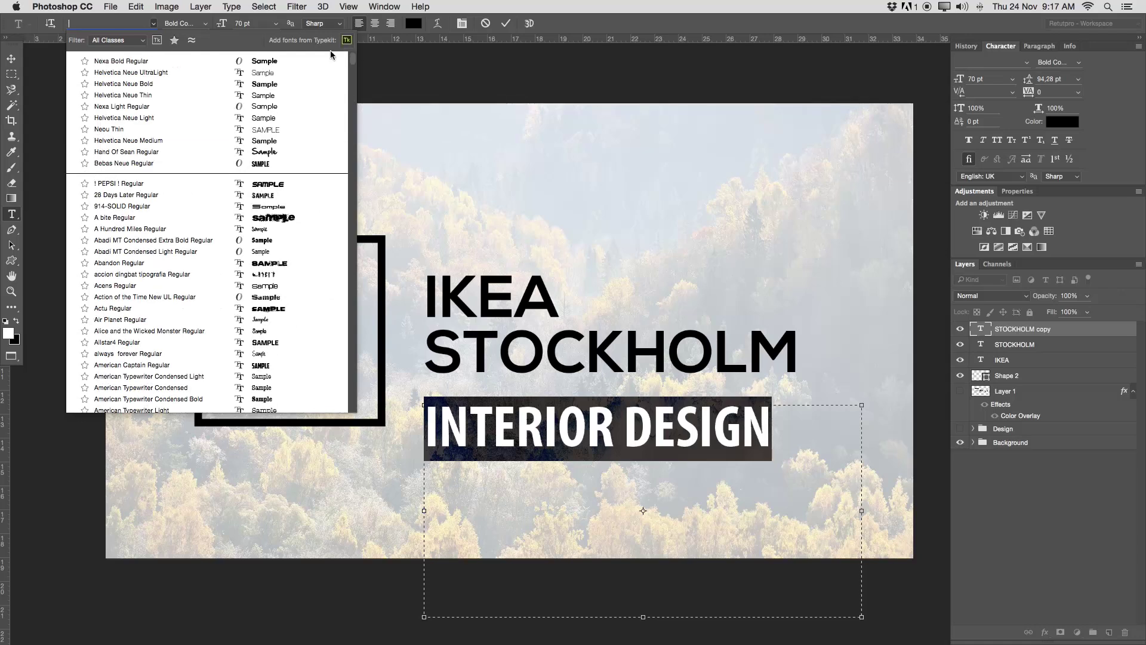
click(122, 118)
click(204, 25)
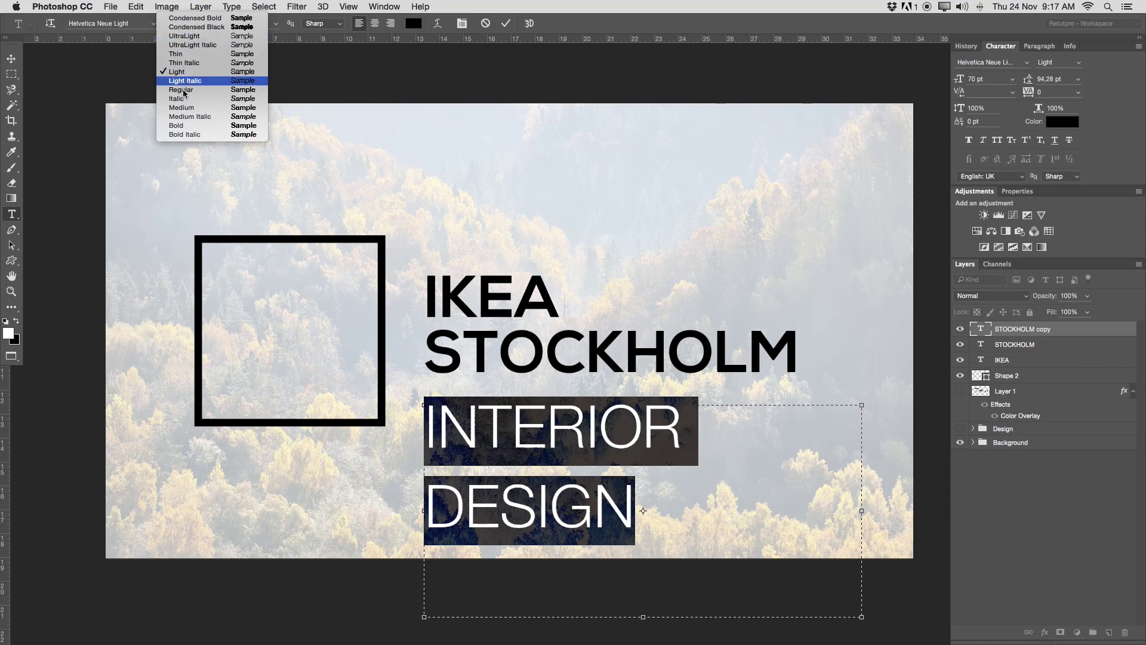
click(179, 54)
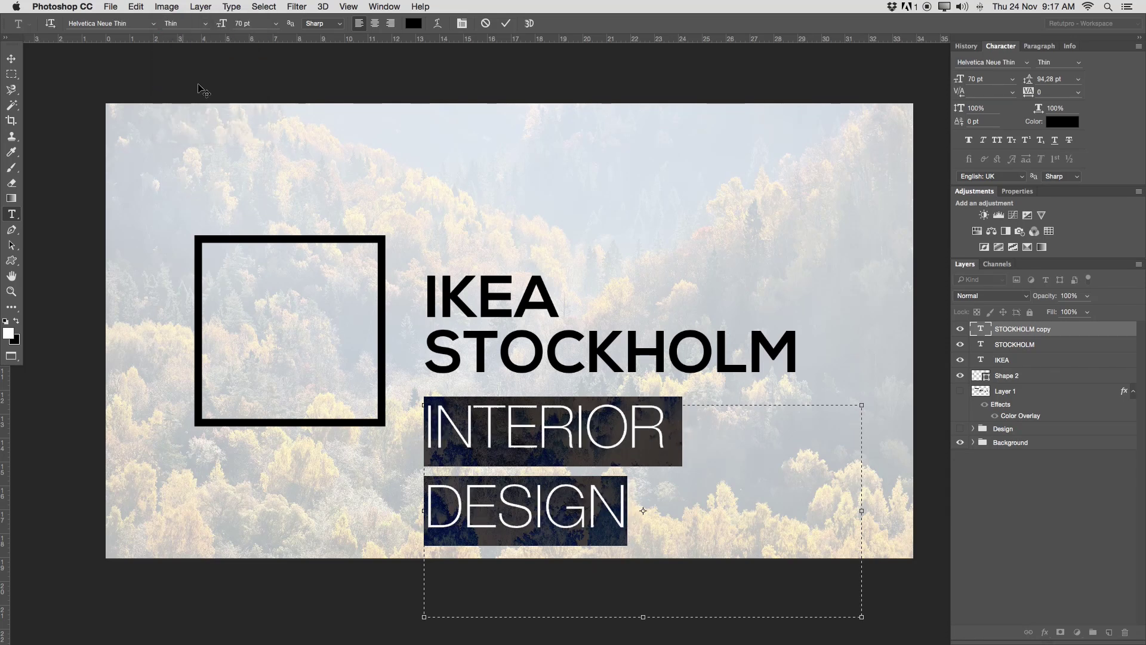
click(246, 24)
Step: Set INTERIOR DESIGN to 23 pt with tracking 60 and commit it
text(20)
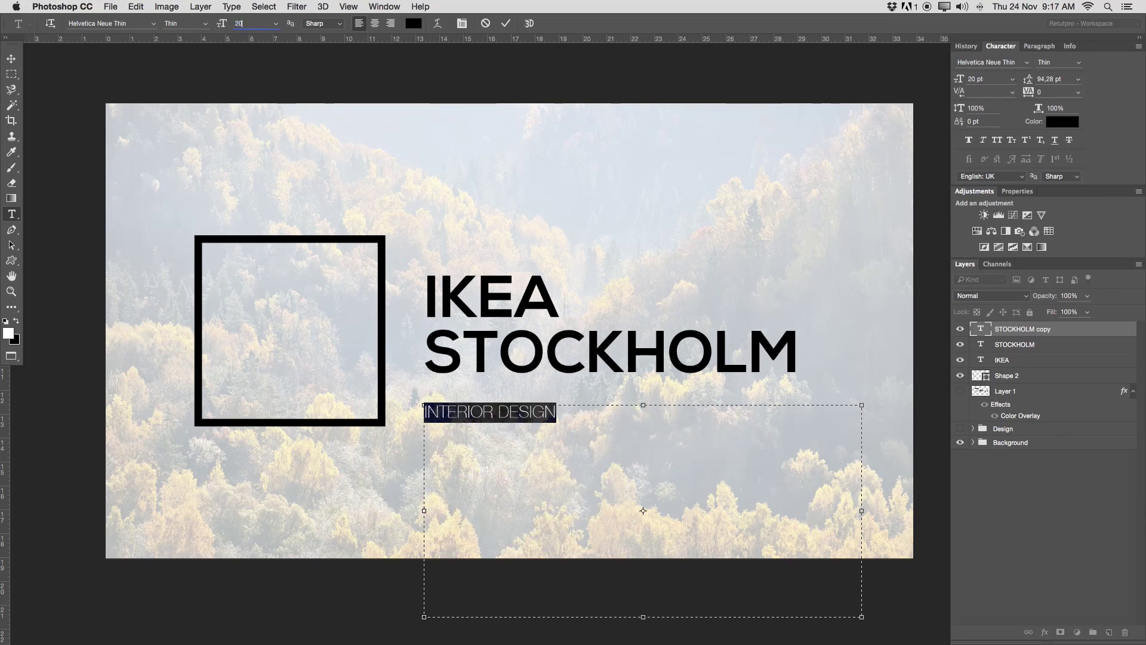
key(BackSpace)
text(3)
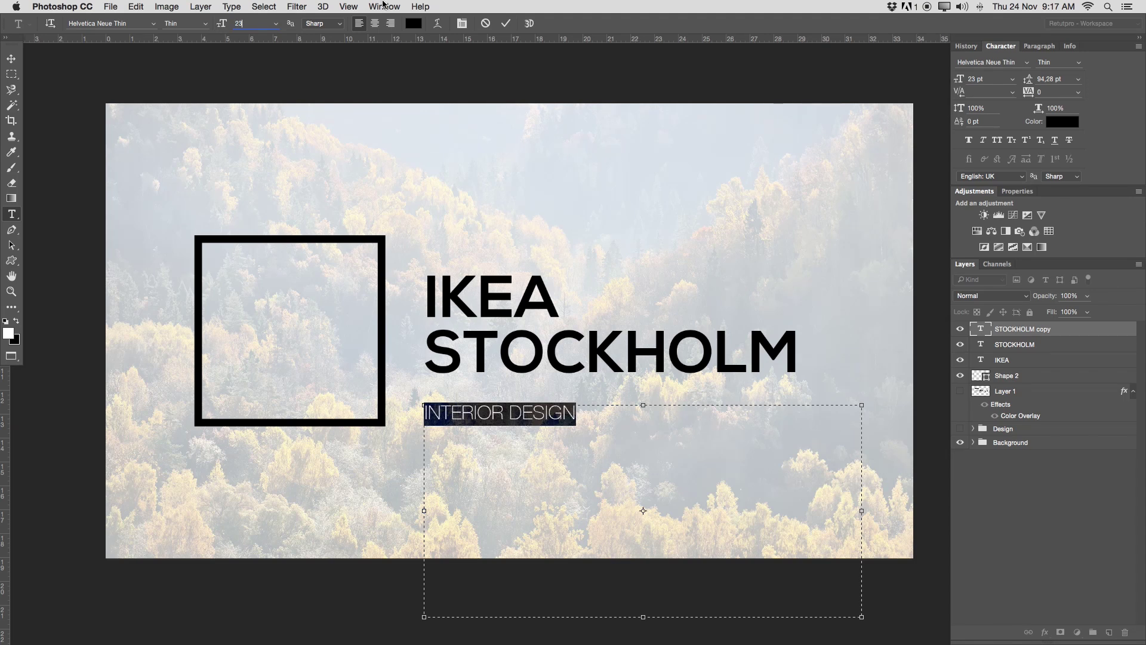
click(1037, 91)
text(100)
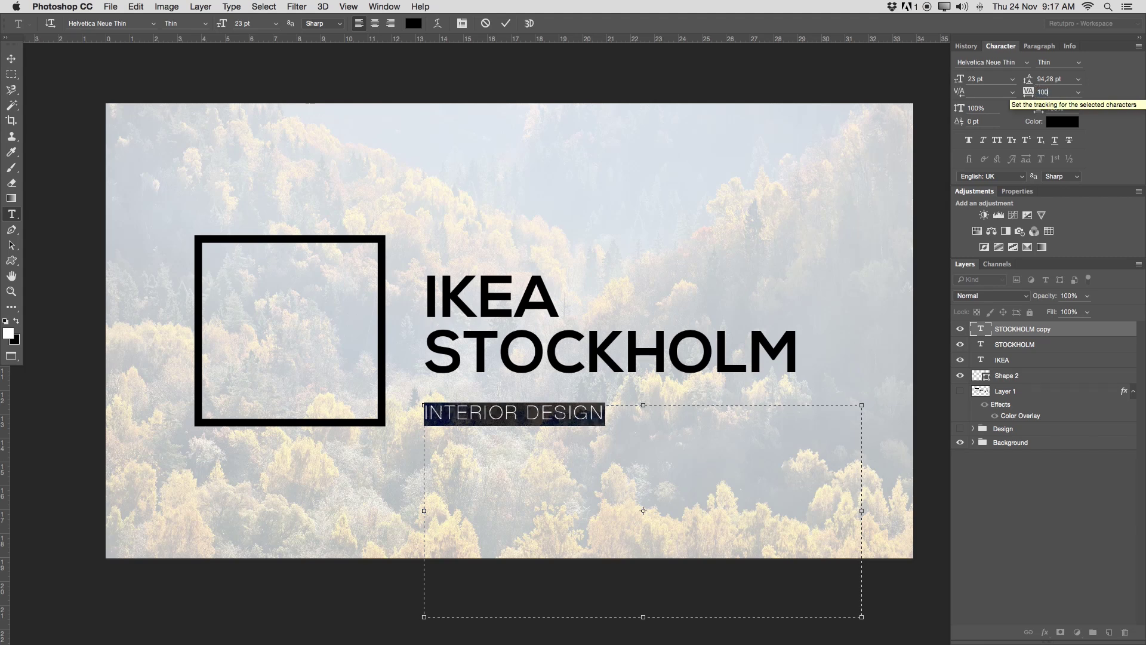
key(BackSpace)
key(BackSpace)
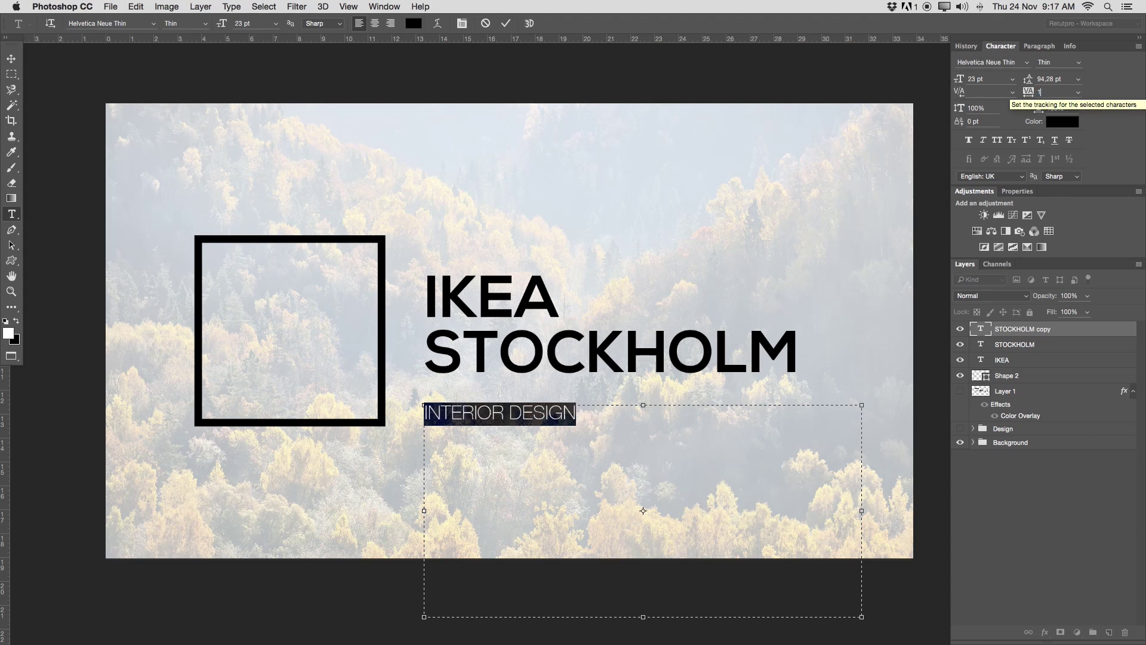
text(50)
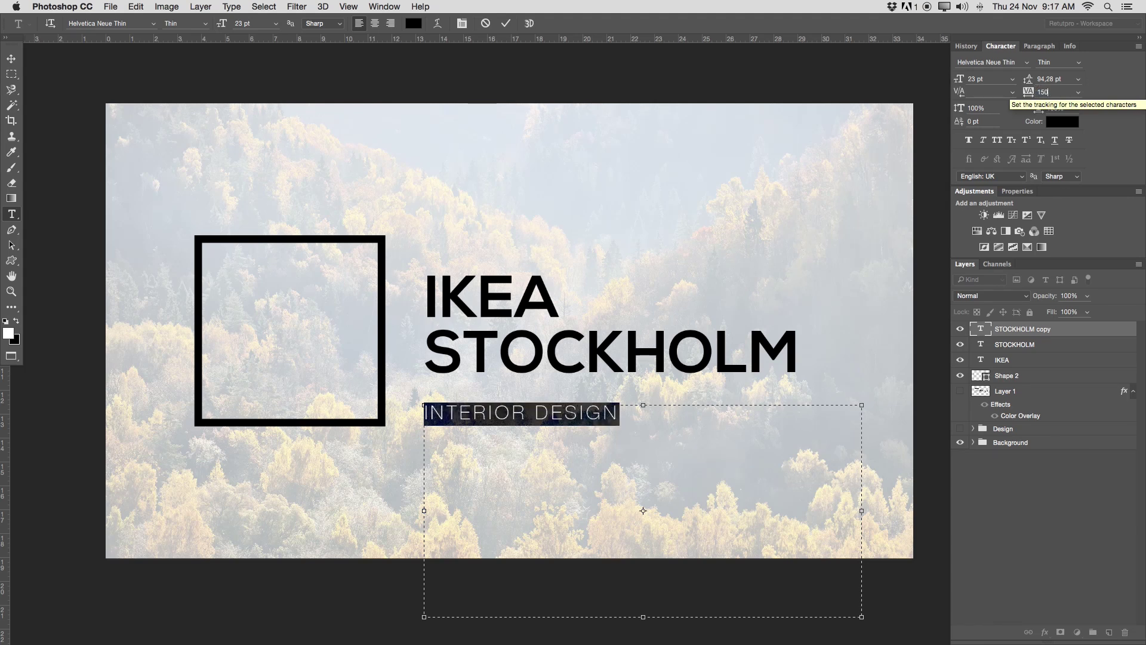
key(BackSpace)
key(BackSpace)
text(60)
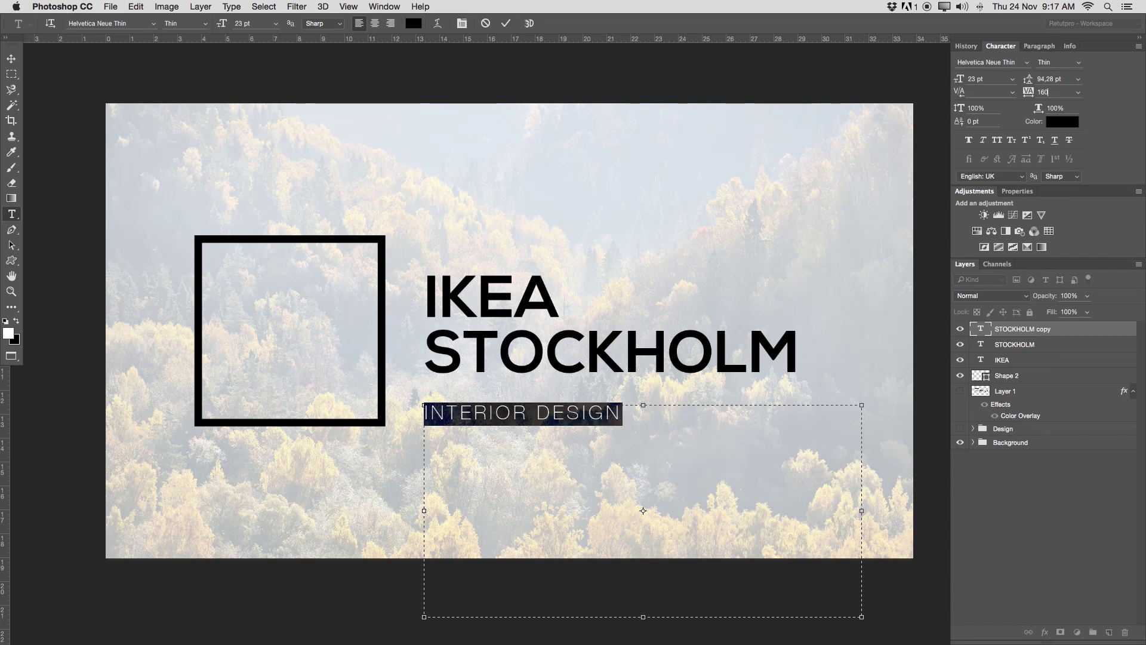
key(super+Return)
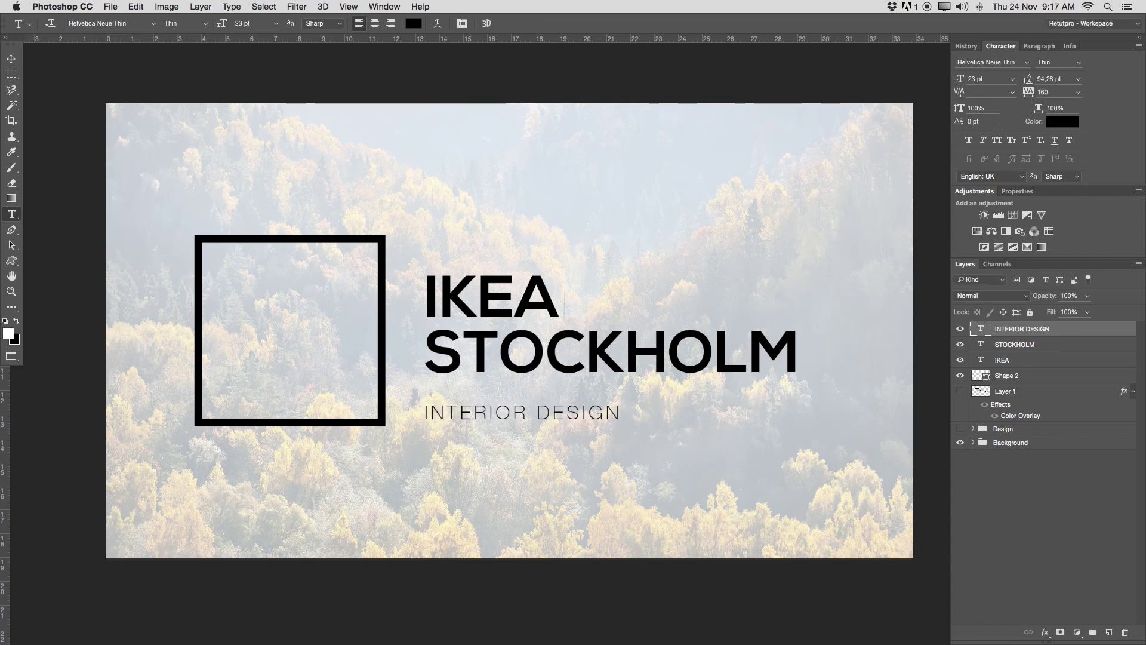
Step: Move INTERIOR DESIGN up under STOCKHOLM and restyle it at 20 pt with 280 tracking
key(v)
drag(614, 460, 608, 427)
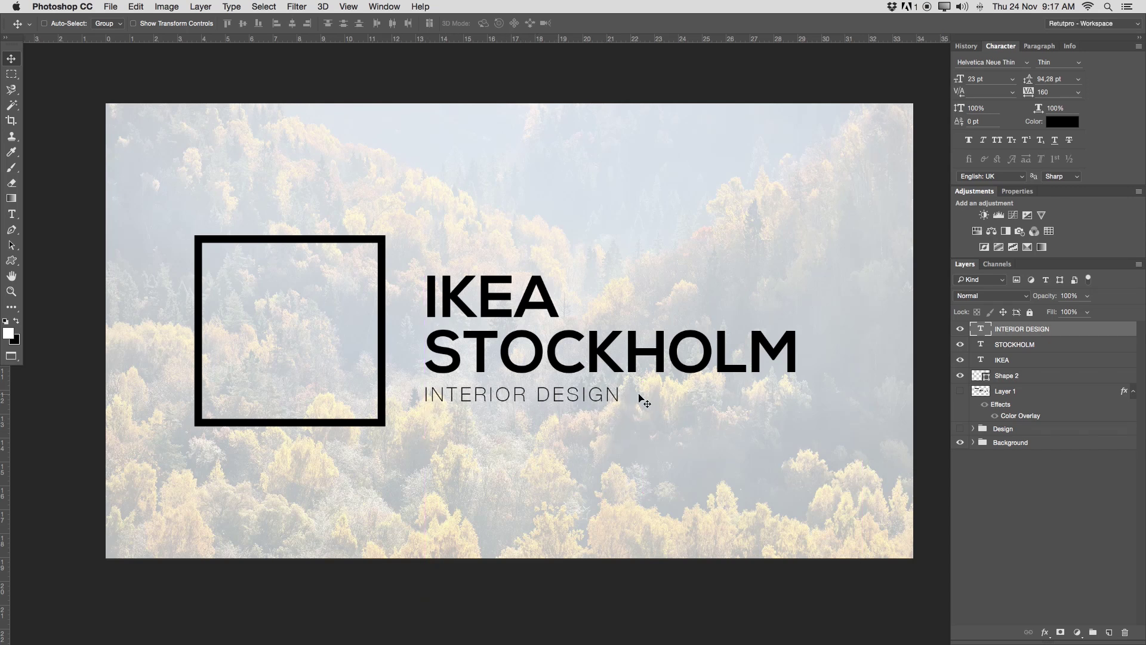
drag(572, 403, 582, 397)
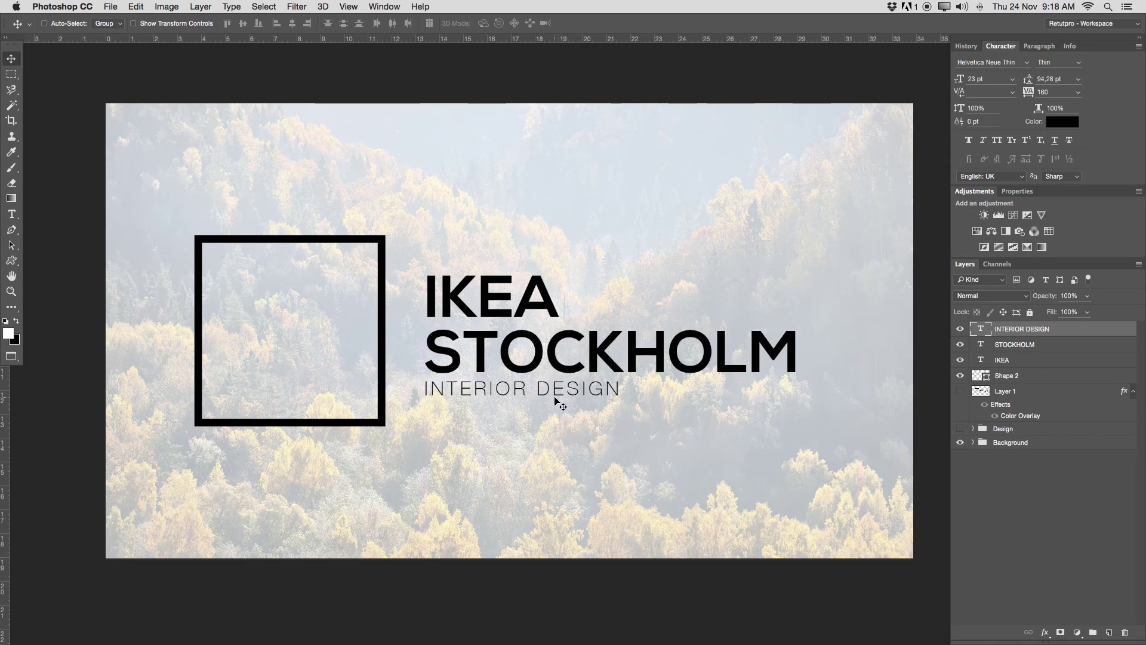
key(t)
triple_click(551, 391)
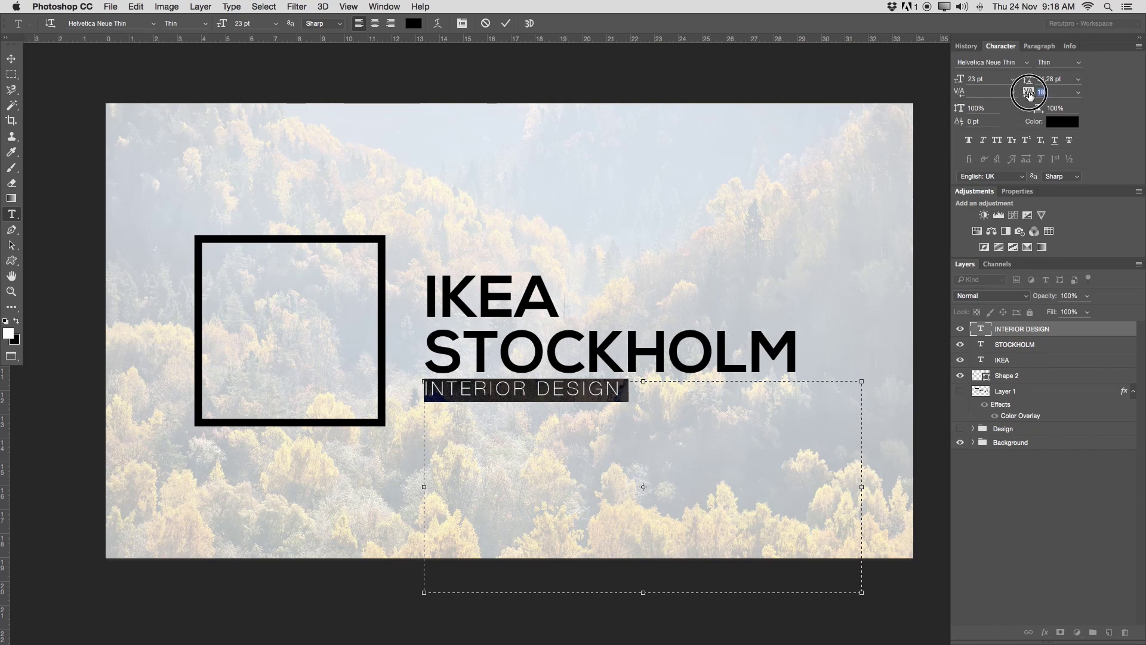
drag(1028, 92, 1040, 93)
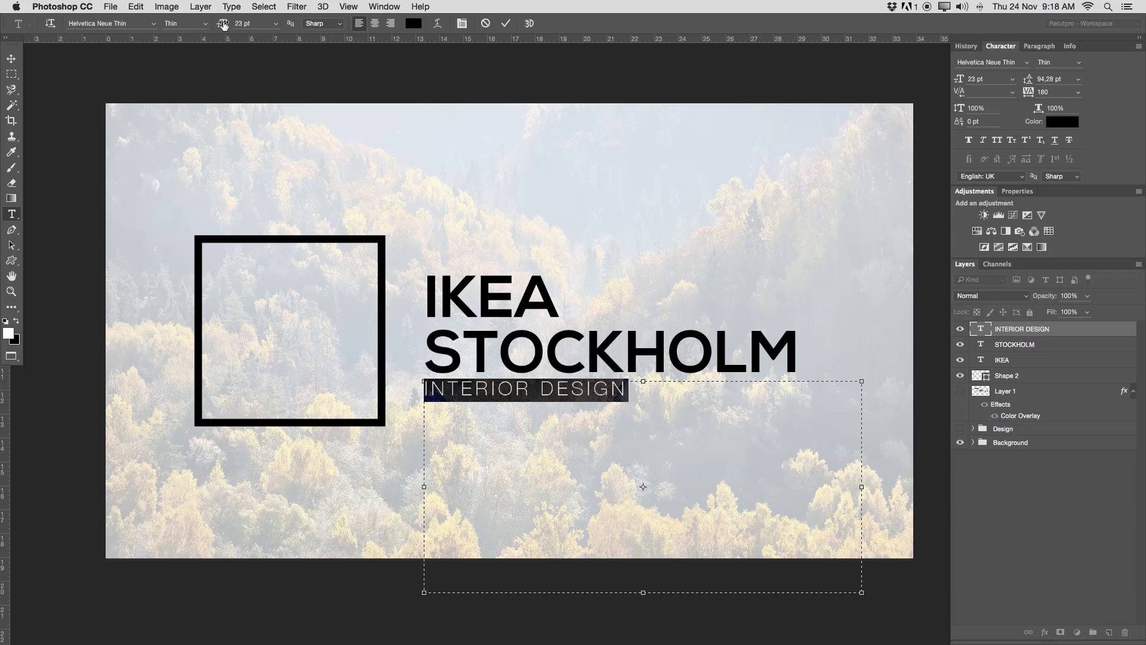
text(20)
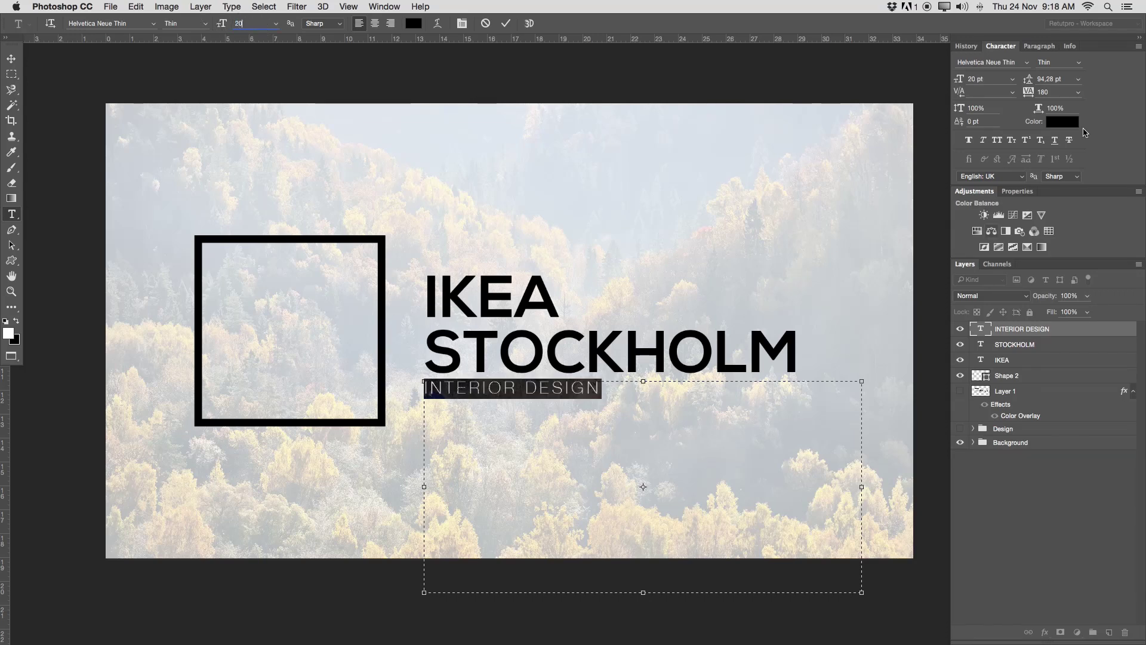
click(1034, 91)
drag(1035, 93, 1042, 94)
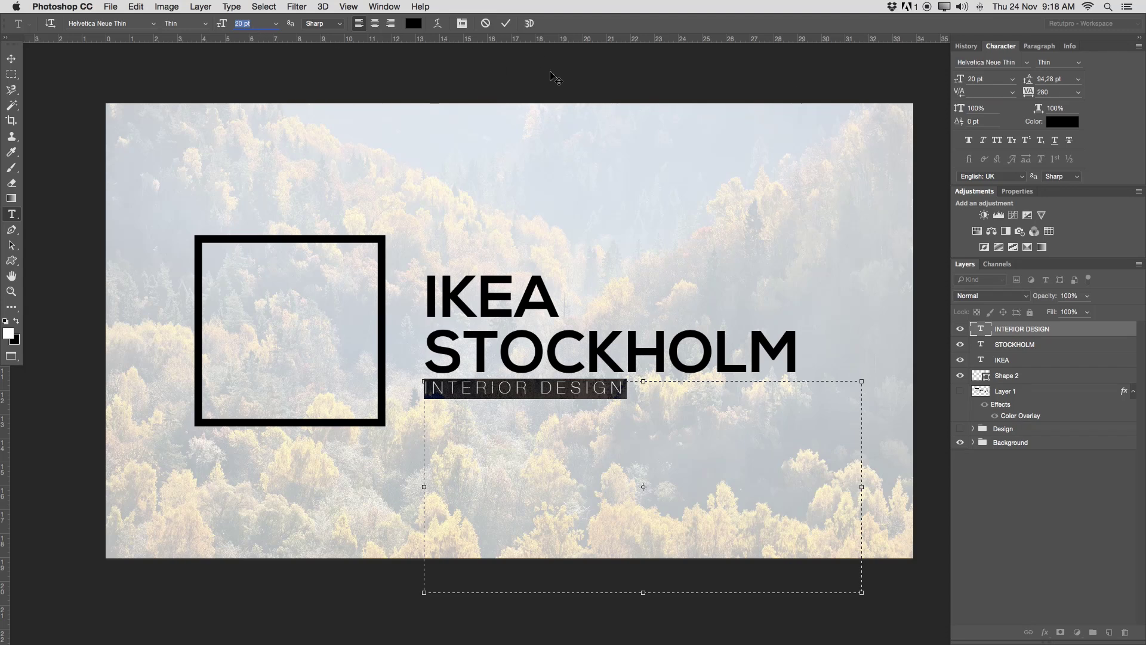
click(506, 22)
Step: Nudge the INTERIOR DESIGN line up and down with the Move tool until it sits right
key(v)
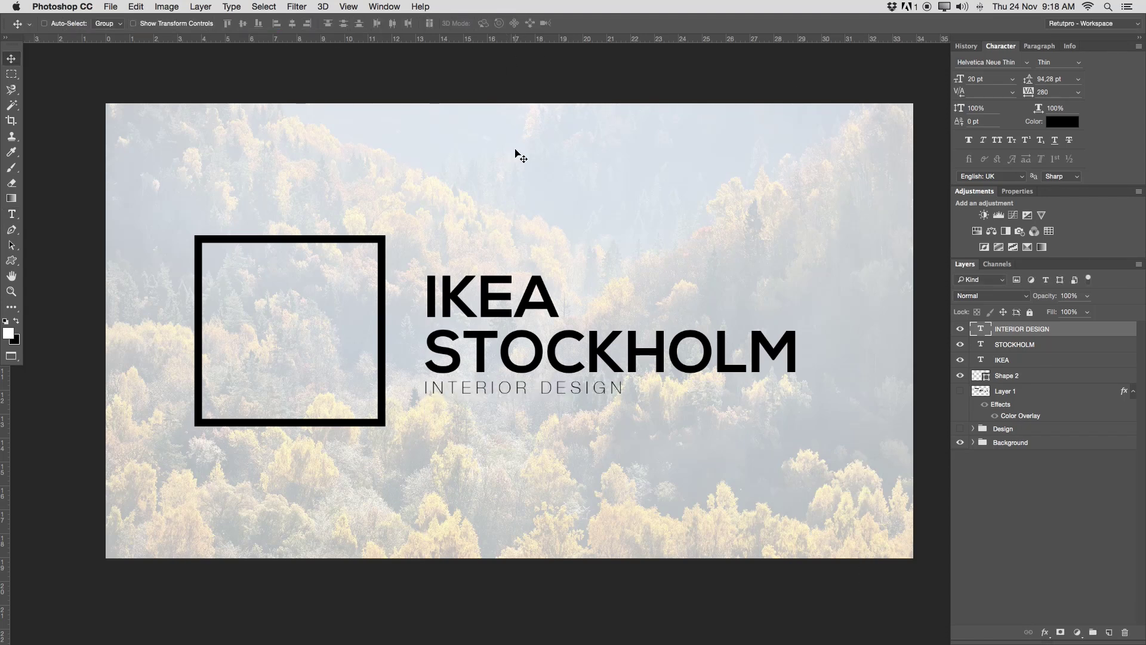
key(Down)
key(Down)
key(Down)
key(Down)
key(Down)
key(Down)
key(Down)
key(Down)
key(Down)
key(Down)
key(Up)
key(Up)
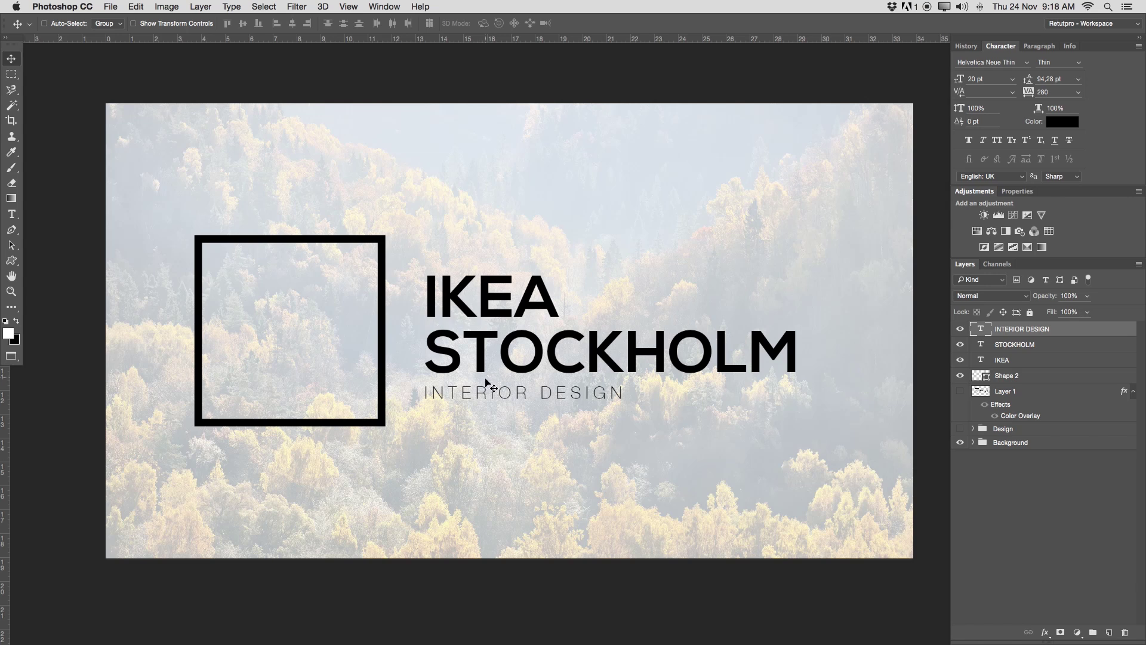
key(Up)
key(Up)
key(Up)
key(Up)
key(Up)
key(Down)
key(Down)
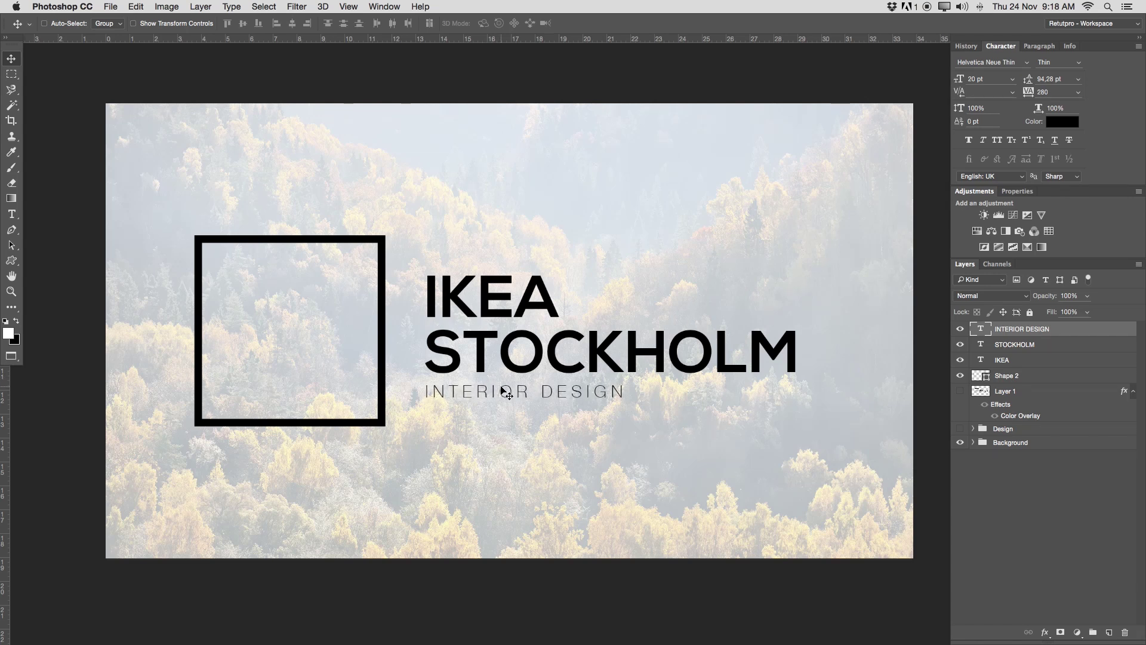
Step: Select STOCKHOLM, IKEA and Shape 2 with the subtitle and shift them all slightly right
key(super)
shift+click(1027, 344)
shift+click(1026, 359)
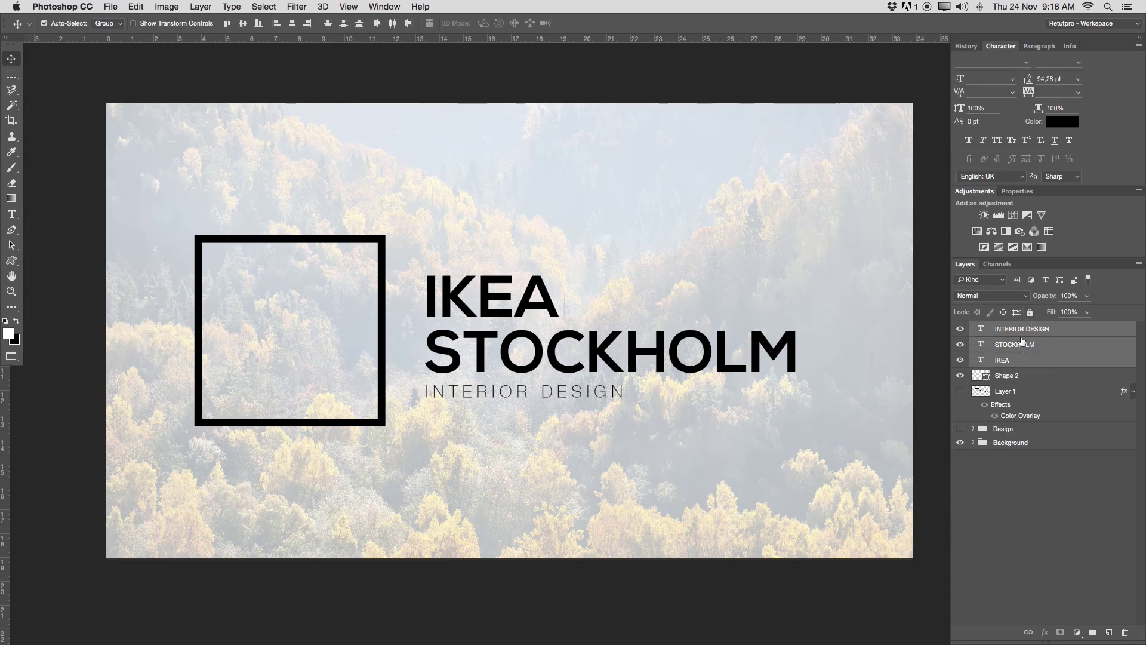
key(Up)
key(Up)
key(Up)
key(Up)
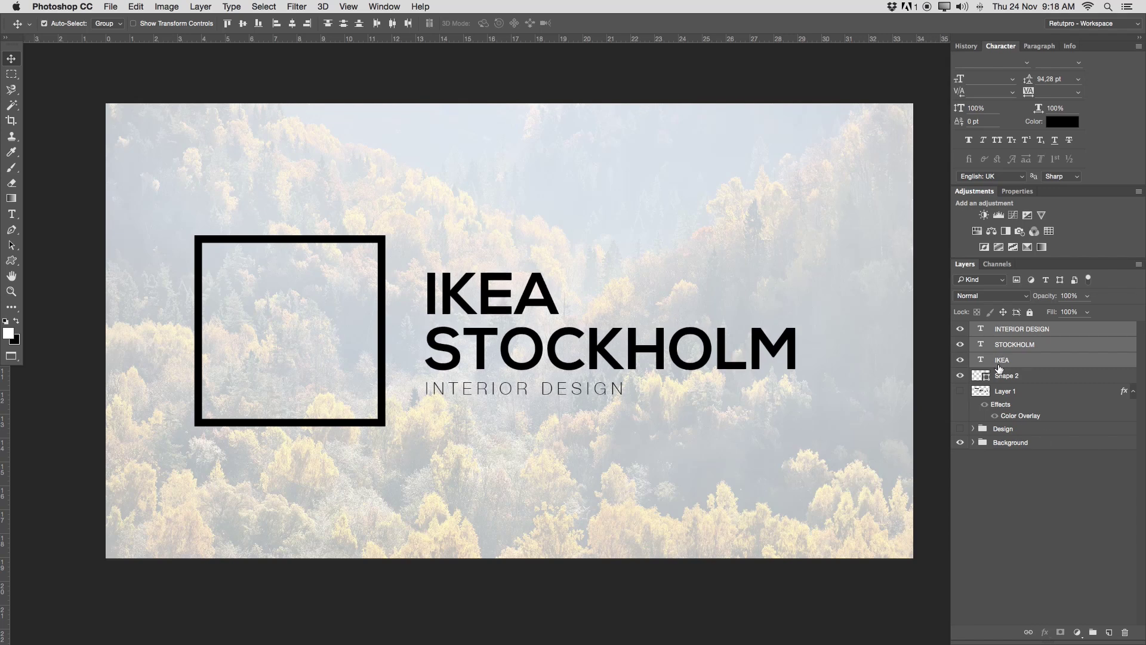
shift+click(1003, 375)
drag(536, 346, 574, 338)
key(z)
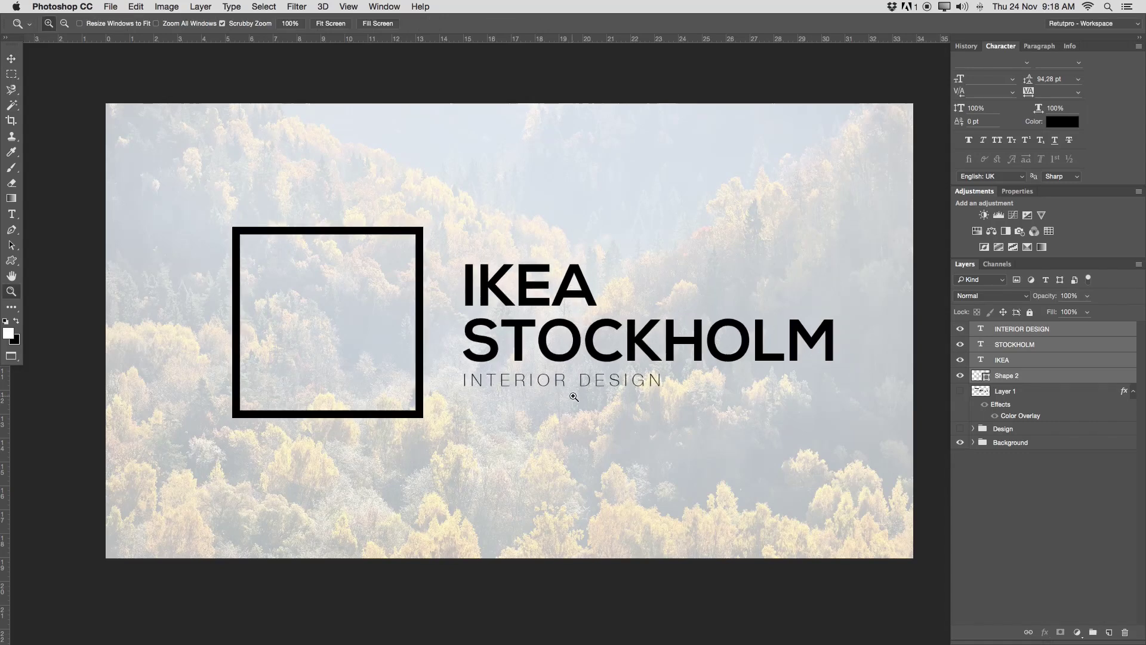
drag(574, 397, 558, 328)
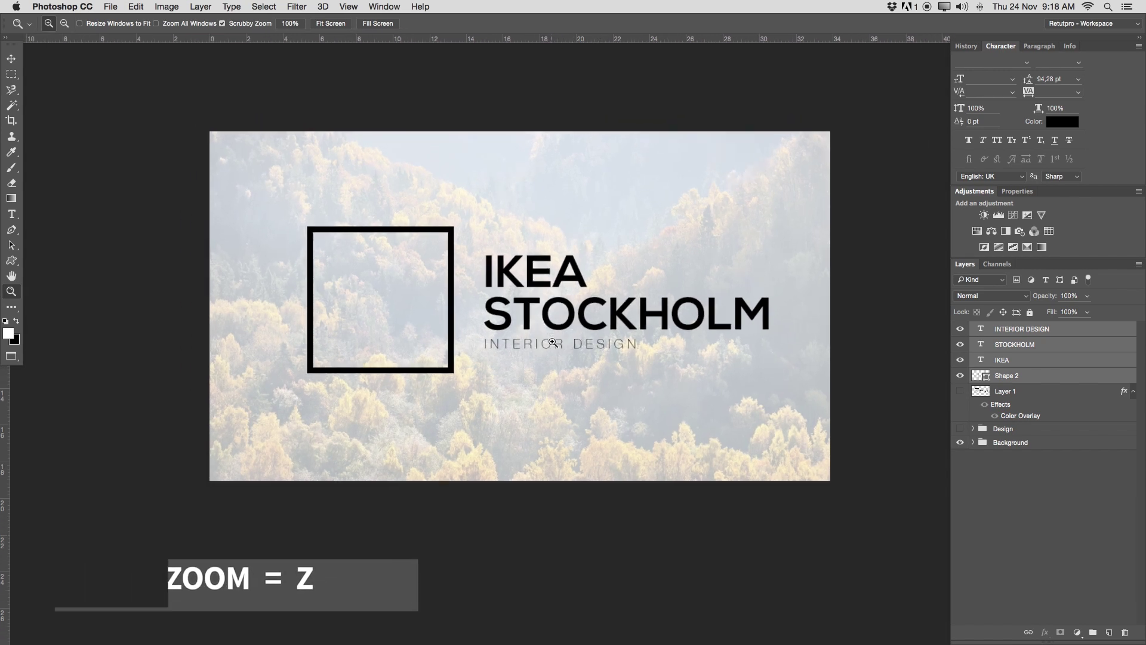
drag(555, 346, 570, 339)
click(1052, 334)
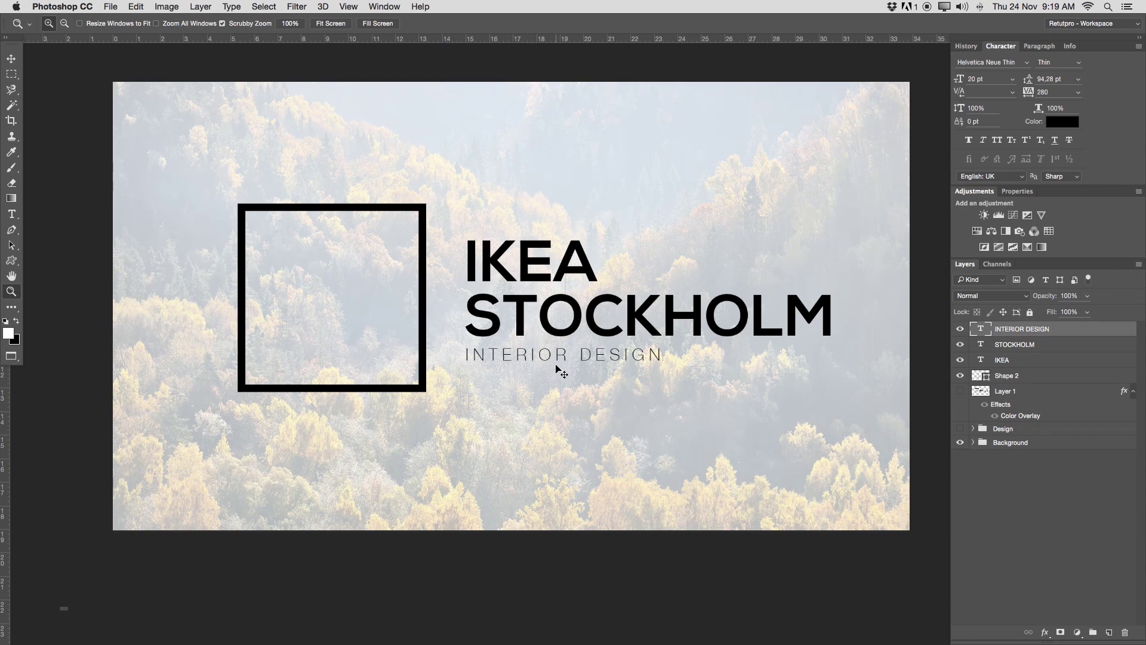
Step: Duplicate the INTERIOR DESIGN line below the logo and retype it as X
key(super+j)
drag(548, 363, 527, 463)
key(t)
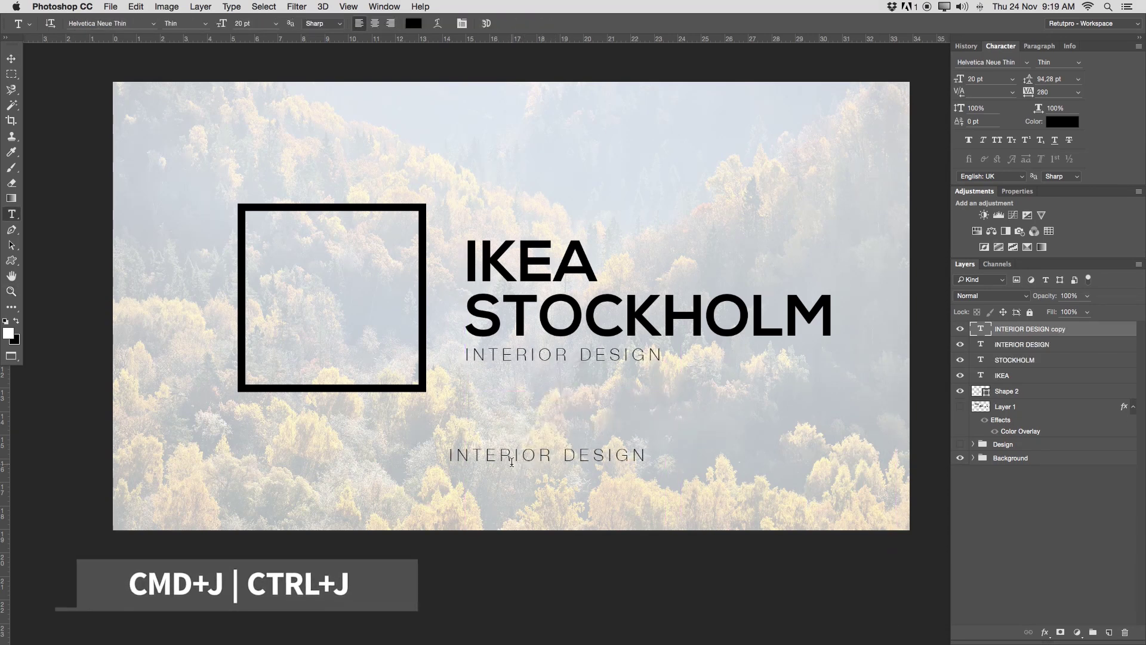
drag(650, 459, 394, 411)
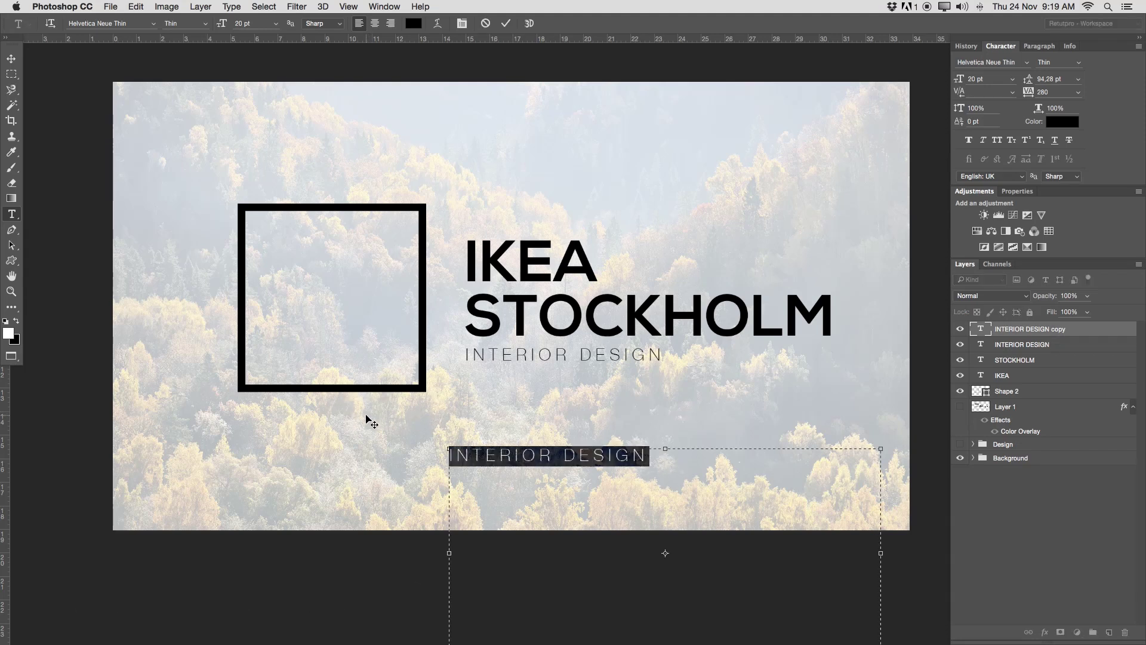
text(X)
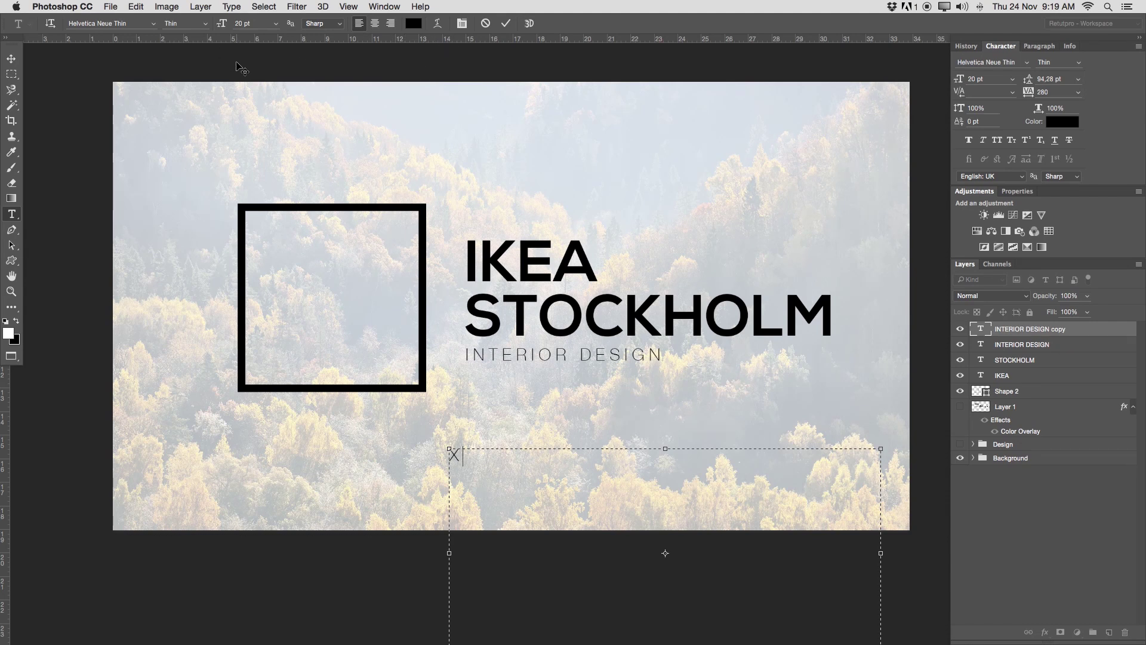
Step: Set the X's font size to 220 pt and commit the text
click(252, 22)
text(200)
key(Return)
key(super+a)
click(225, 22)
key(Return)
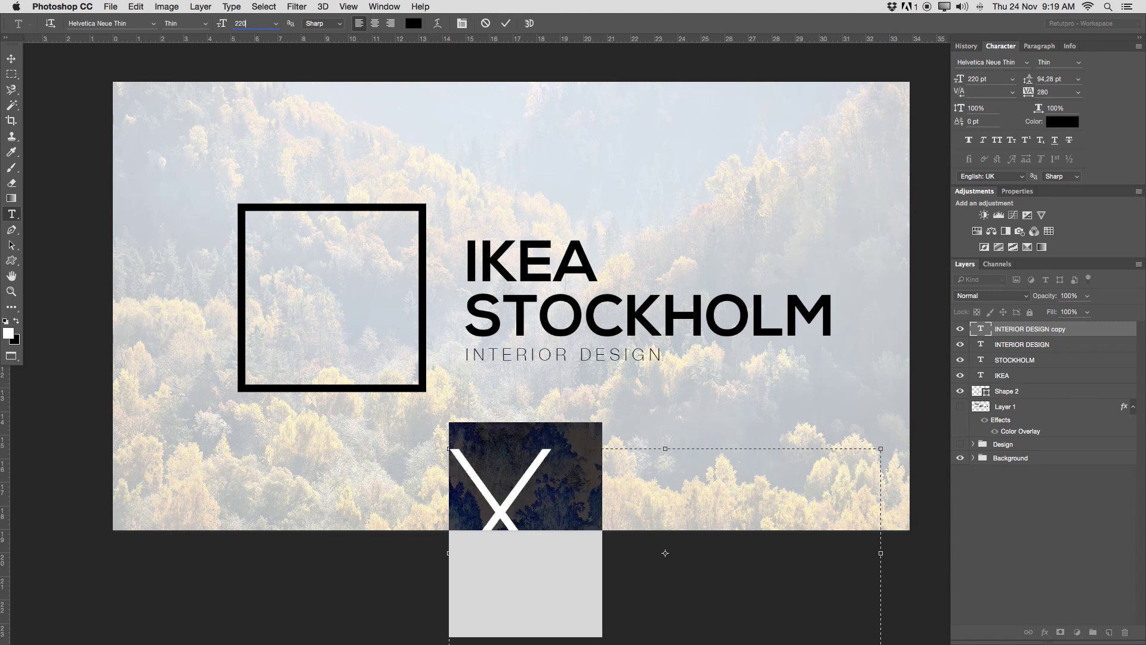
click(504, 24)
Step: Drag the X into the centre of the square frame and restyle it Helvetica Neue UltraLight
key(v)
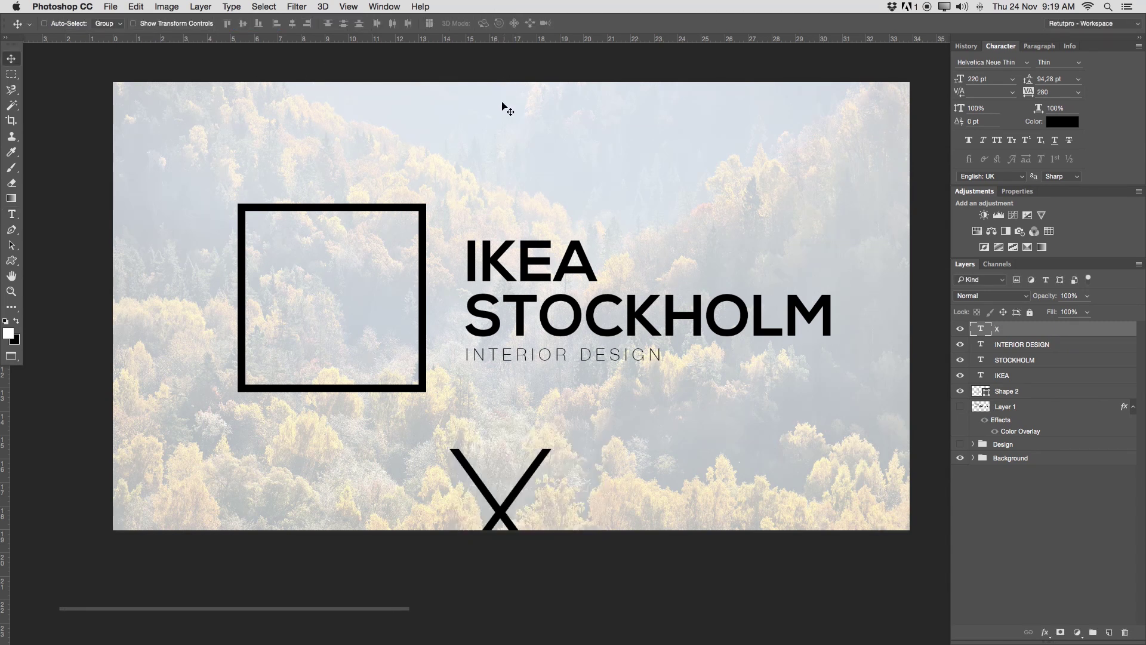
drag(515, 472, 341, 290)
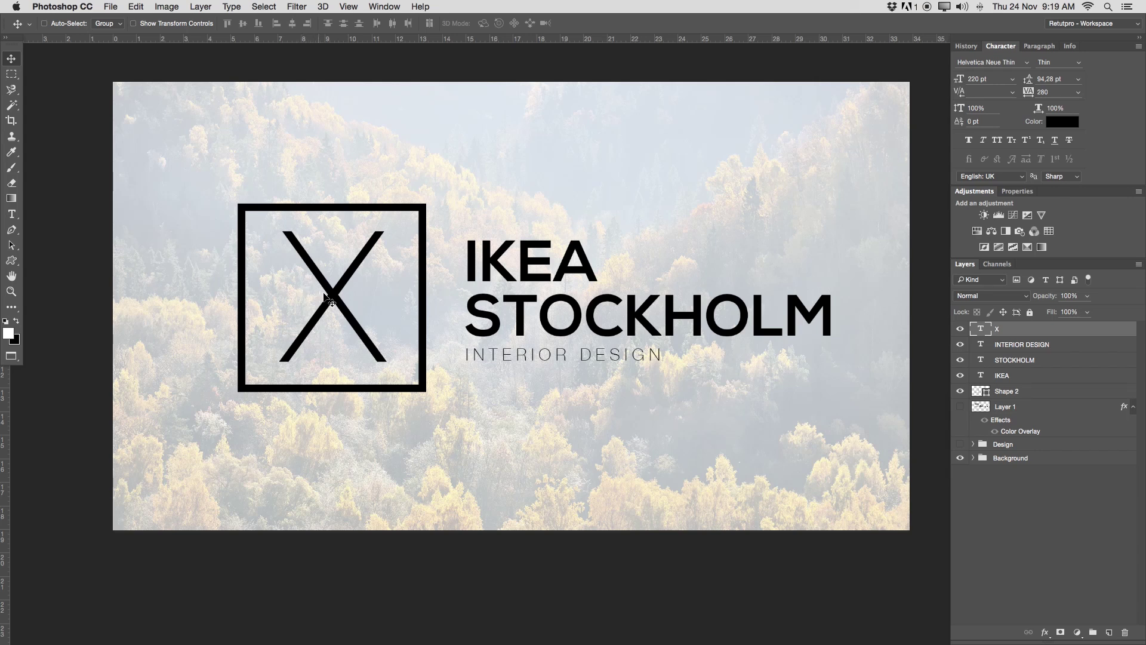
key(t)
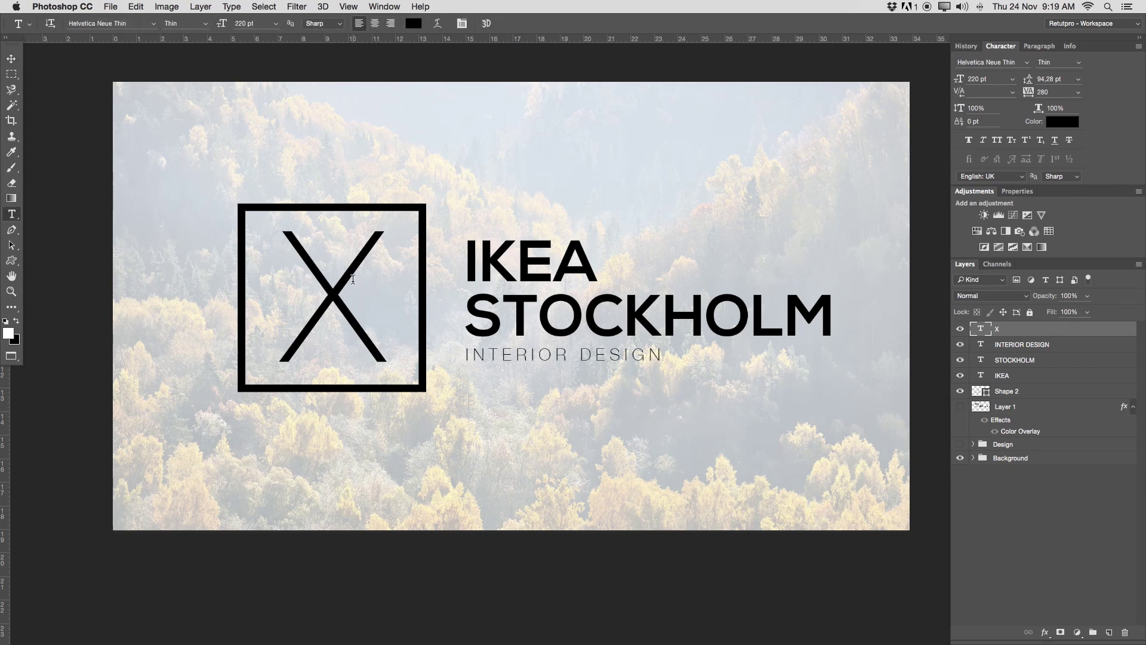
click(382, 287)
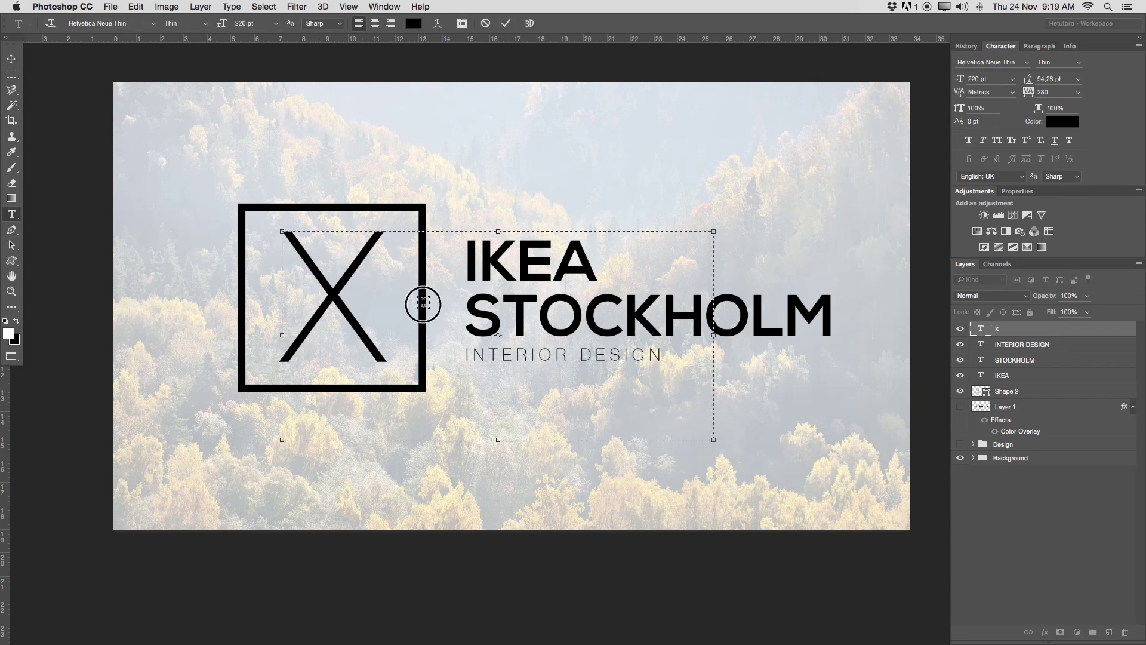
key(ctrl+a)
click(205, 23)
click(194, 43)
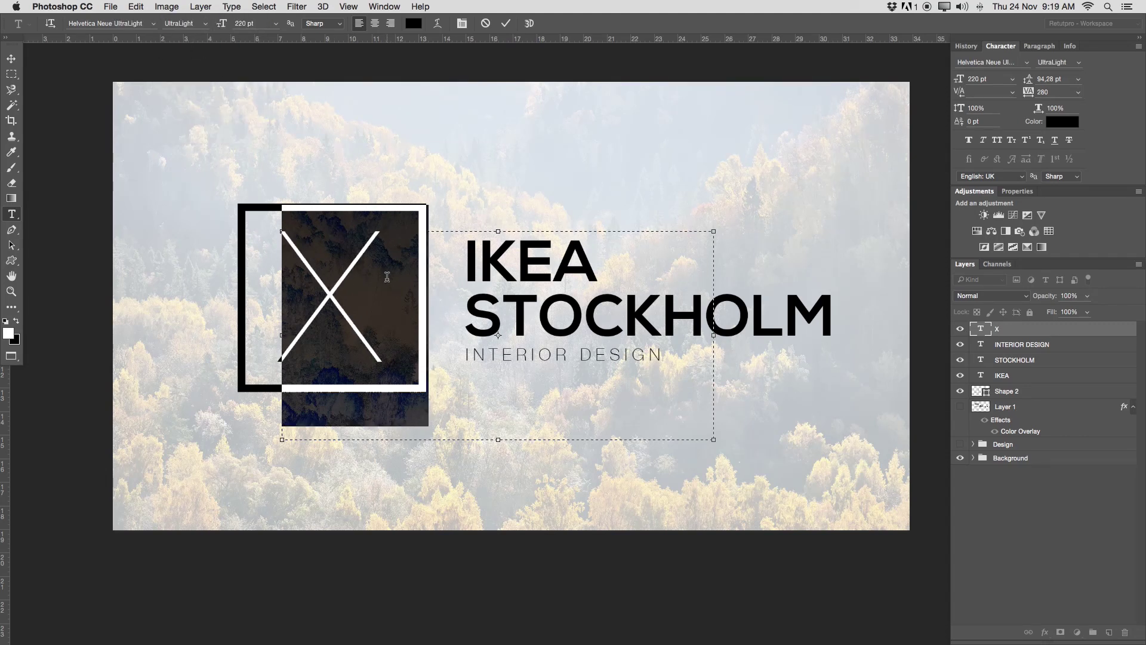
click(506, 23)
Step: Look through the View menu options with the Move tool active
key(v)
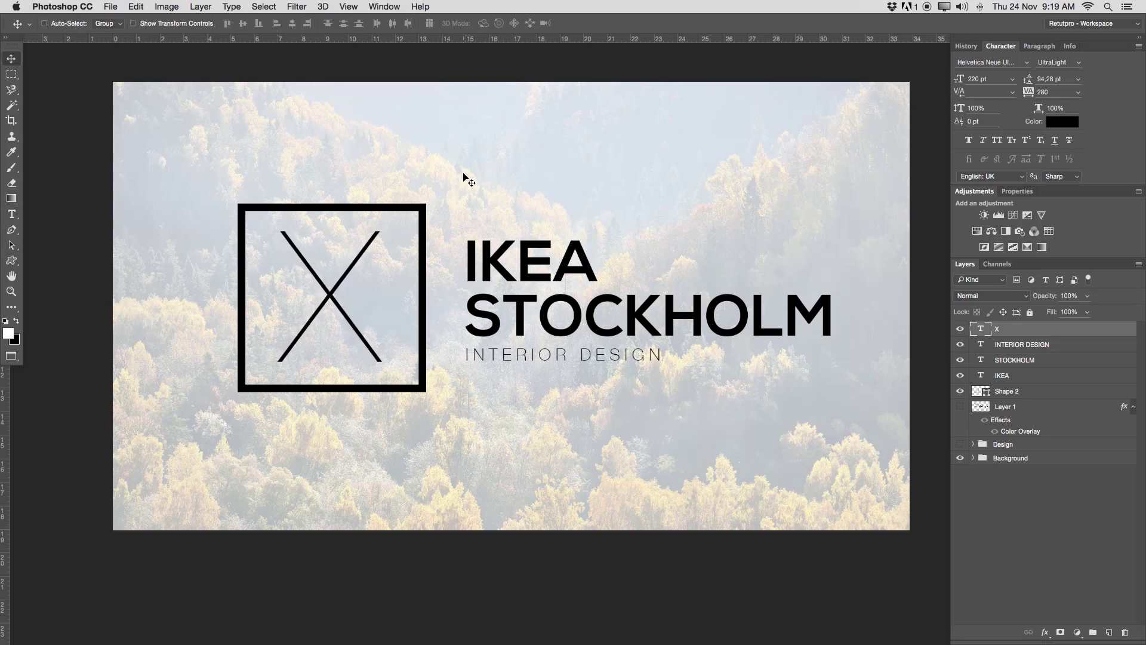
click(384, 6)
mouse_move(342, 6)
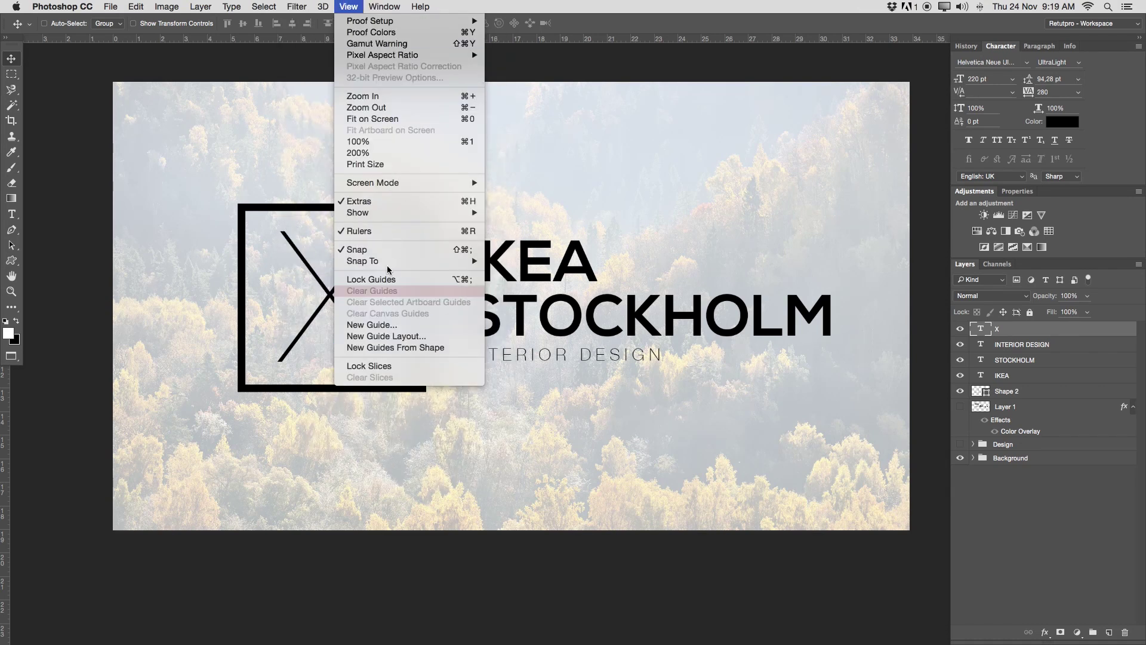
Step: Duplicate the IKEA text layer and move the copy above the logo
click(376, 331)
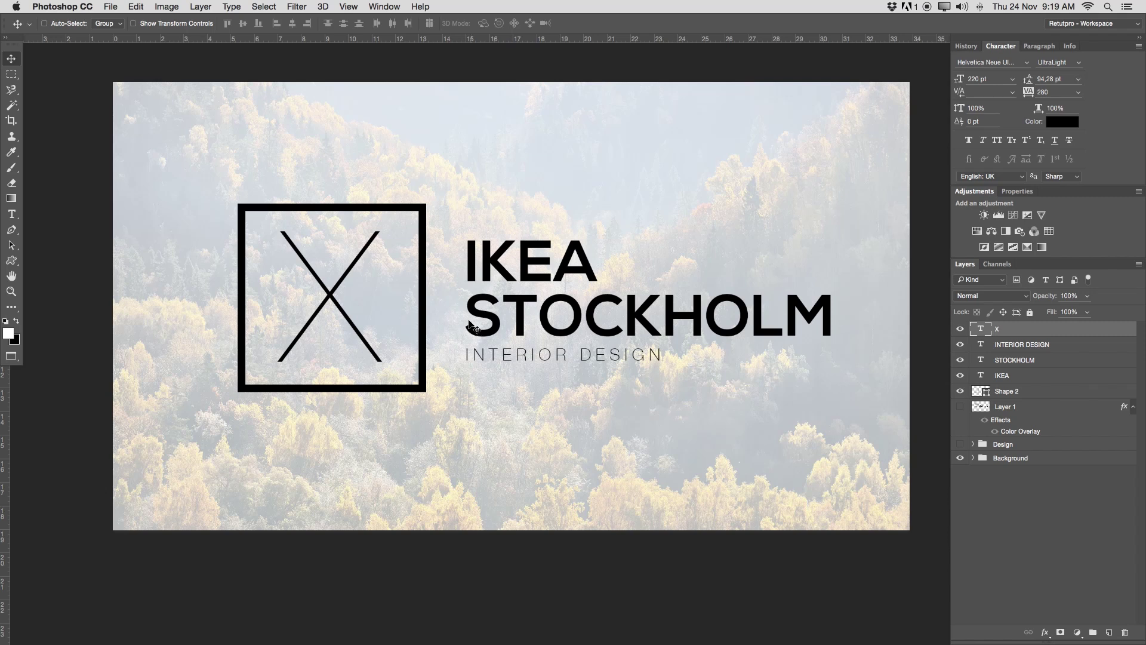
key(t)
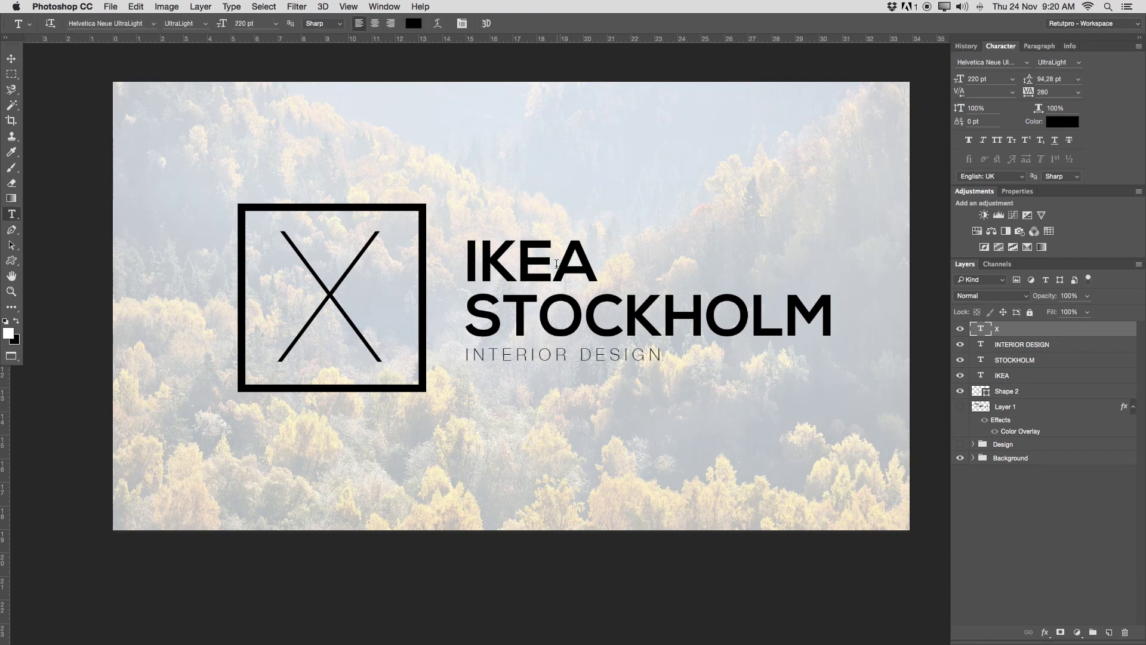
click(557, 263)
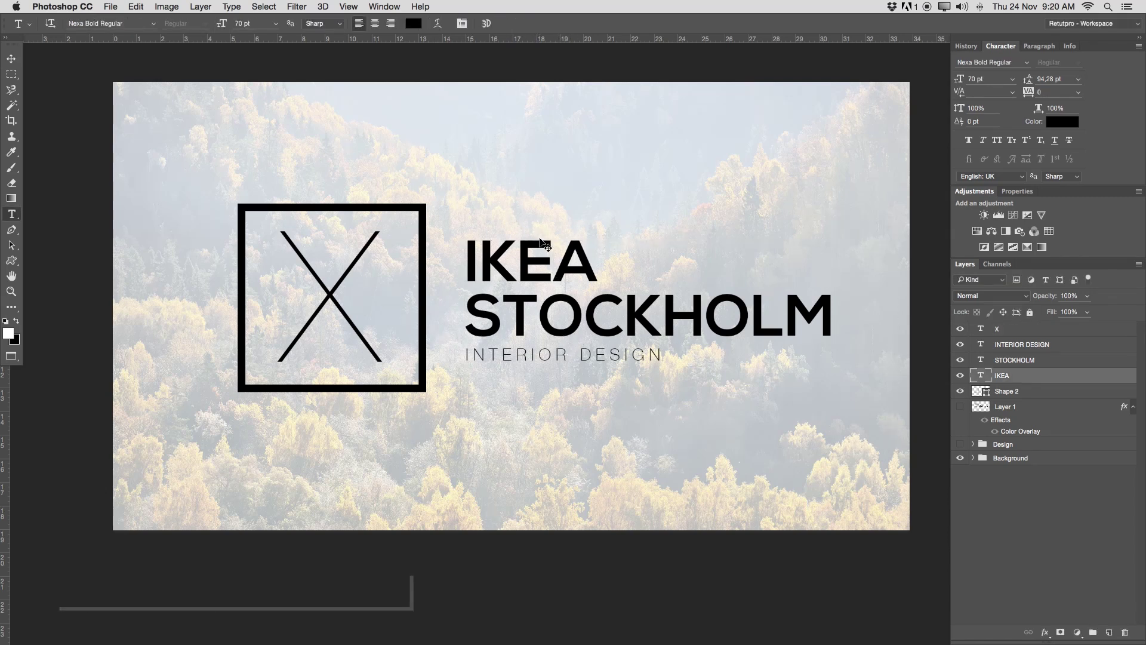
key(super+j)
key(v)
drag(544, 251, 536, 148)
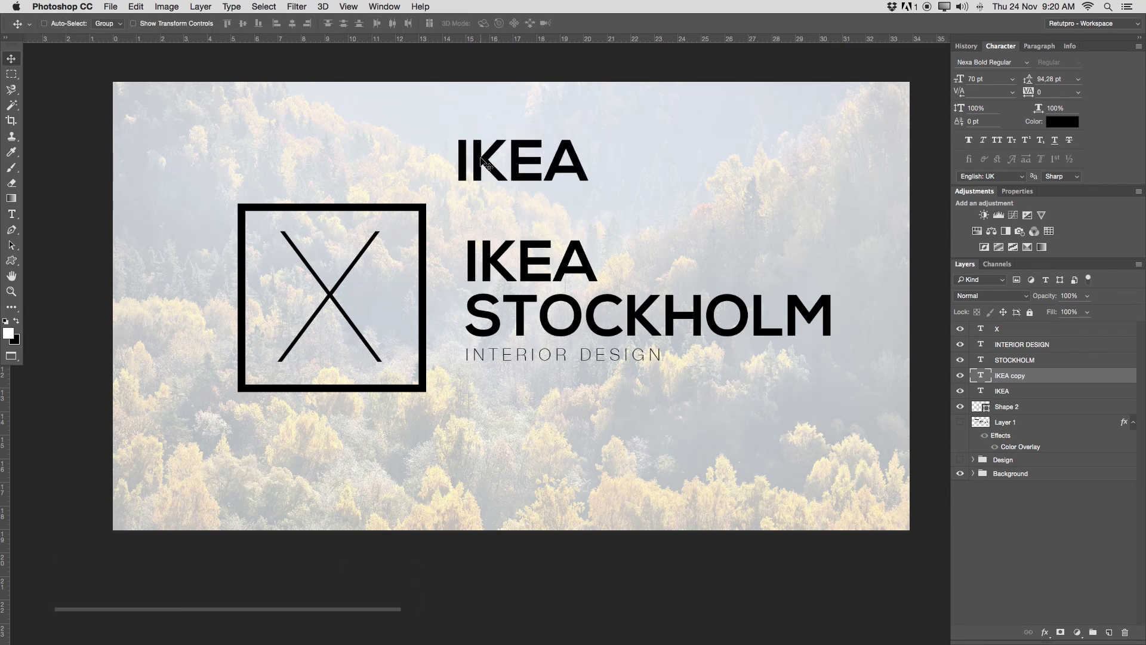
Step: Retype the copy as the letter I at 30 pt
double_click(483, 163)
double_click(501, 158)
text(I)
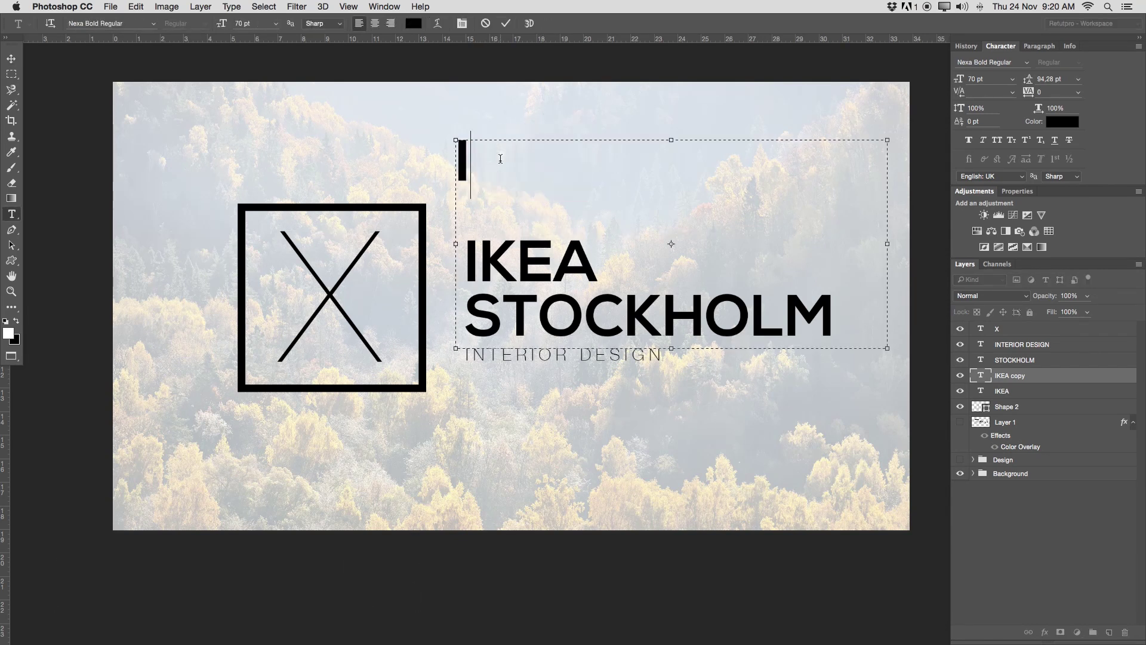
key(super+a)
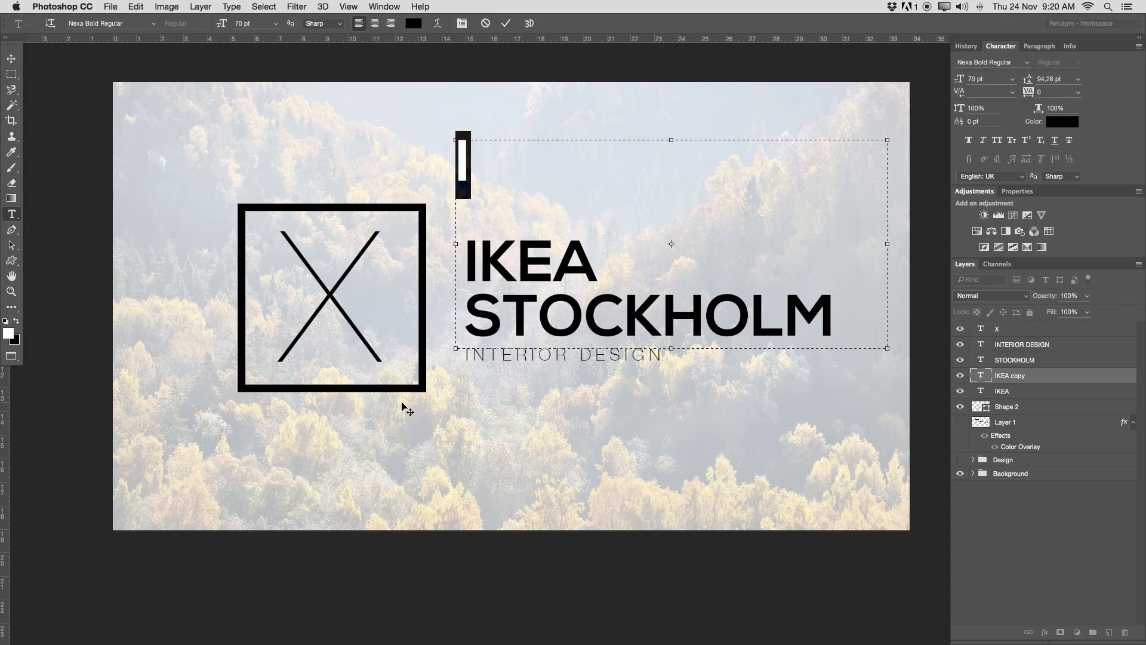
click(245, 24)
text(30)
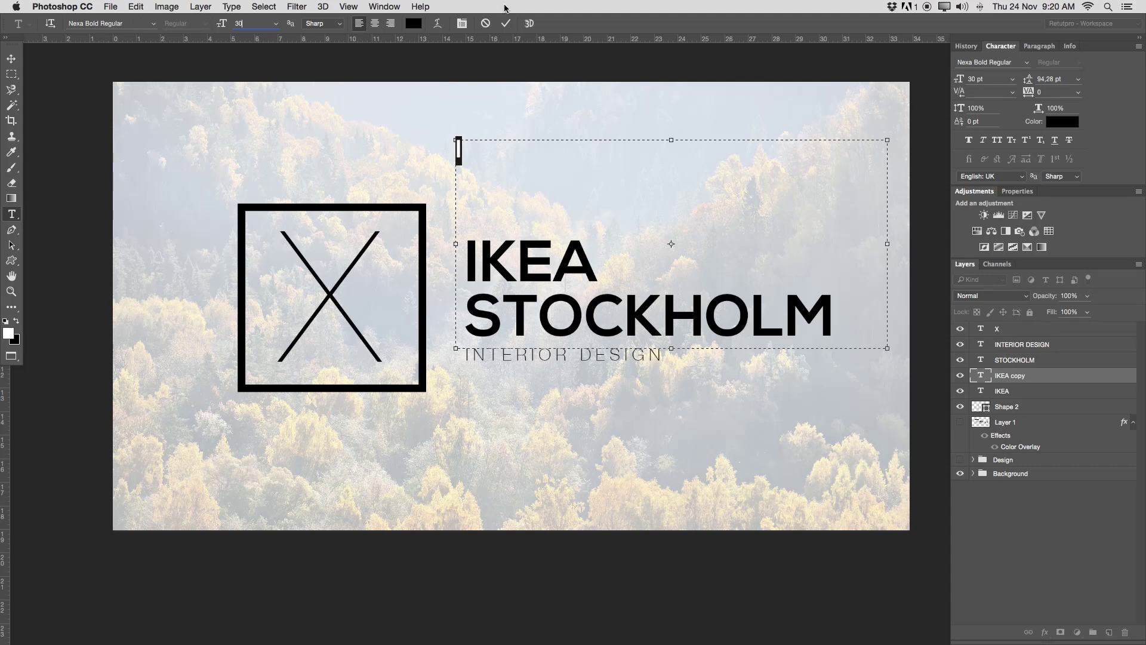
click(506, 23)
Step: Place the I inside the square just left of the X's crossing
key(v)
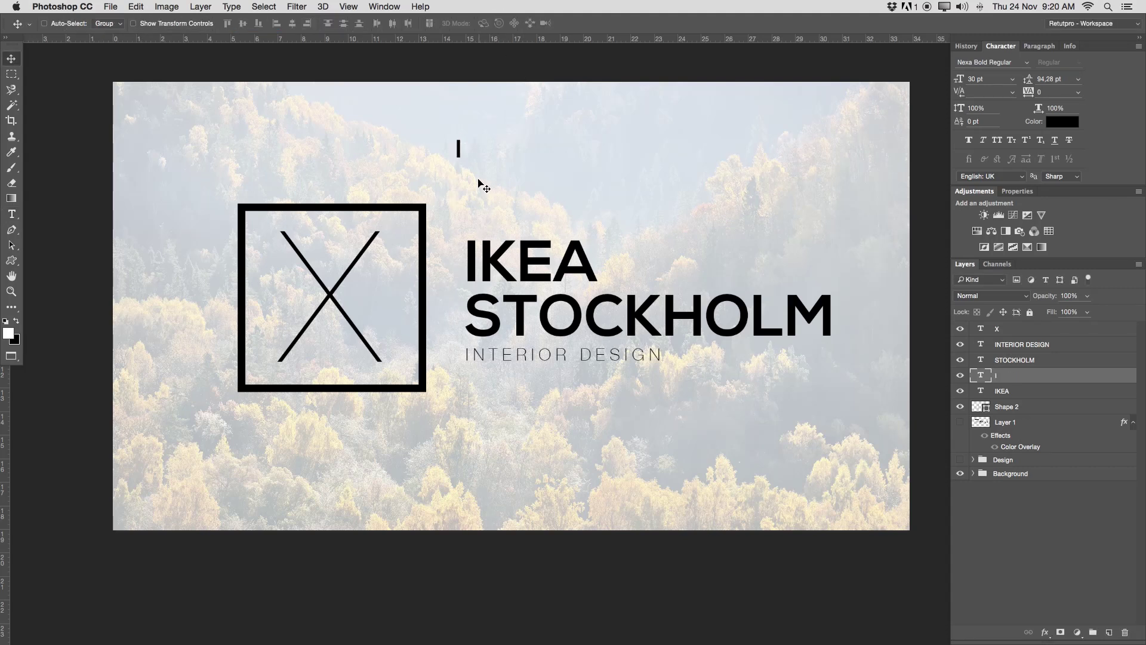
drag(479, 179, 288, 298)
key(Left)
key(Left)
key(Left)
Step: Make two more copies of the letter I, placing one at the top of the X
key(super+j)
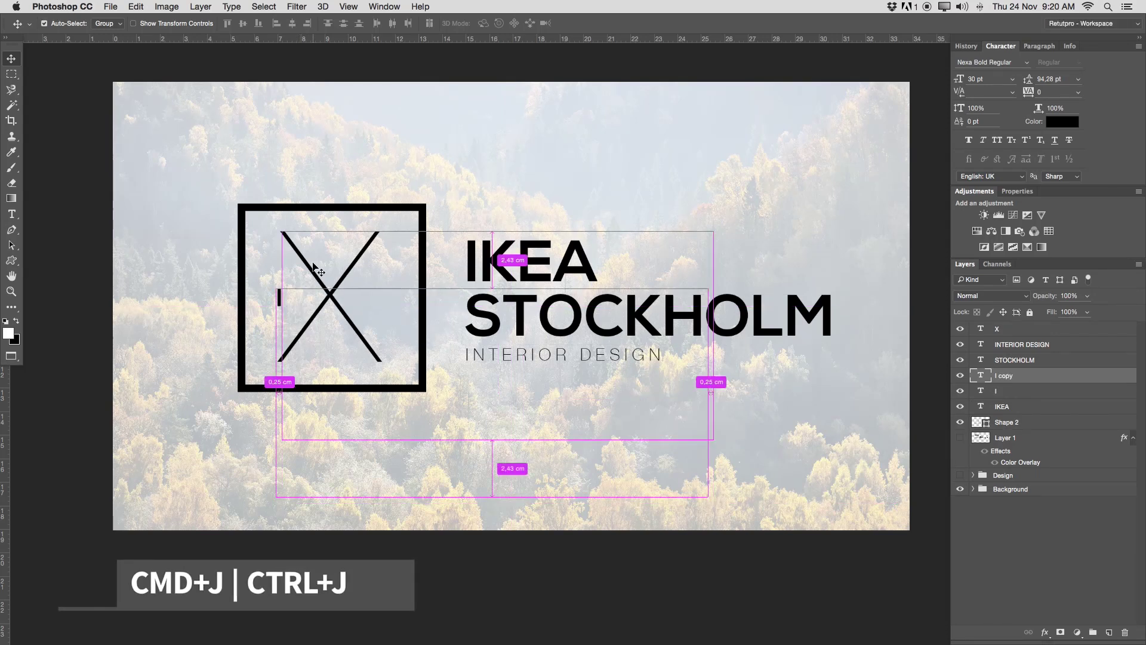
drag(286, 309, 323, 363)
key(super+j)
key(super+j)
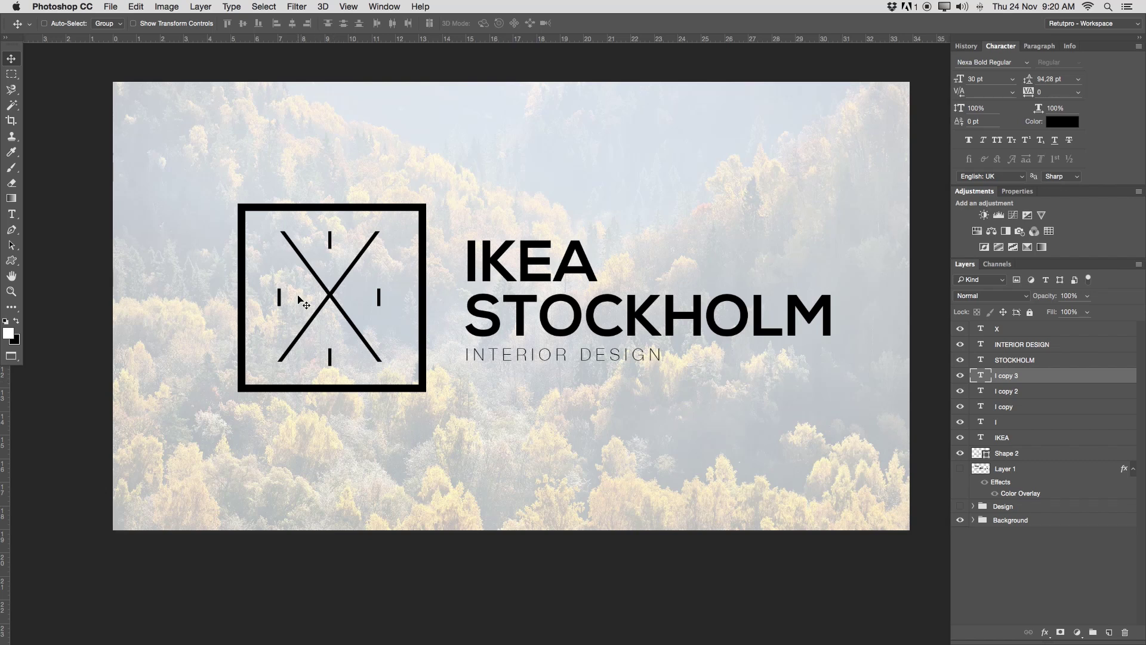
Step: Briefly select the X text without changes, then select the I copy layer
key(t)
click(339, 240)
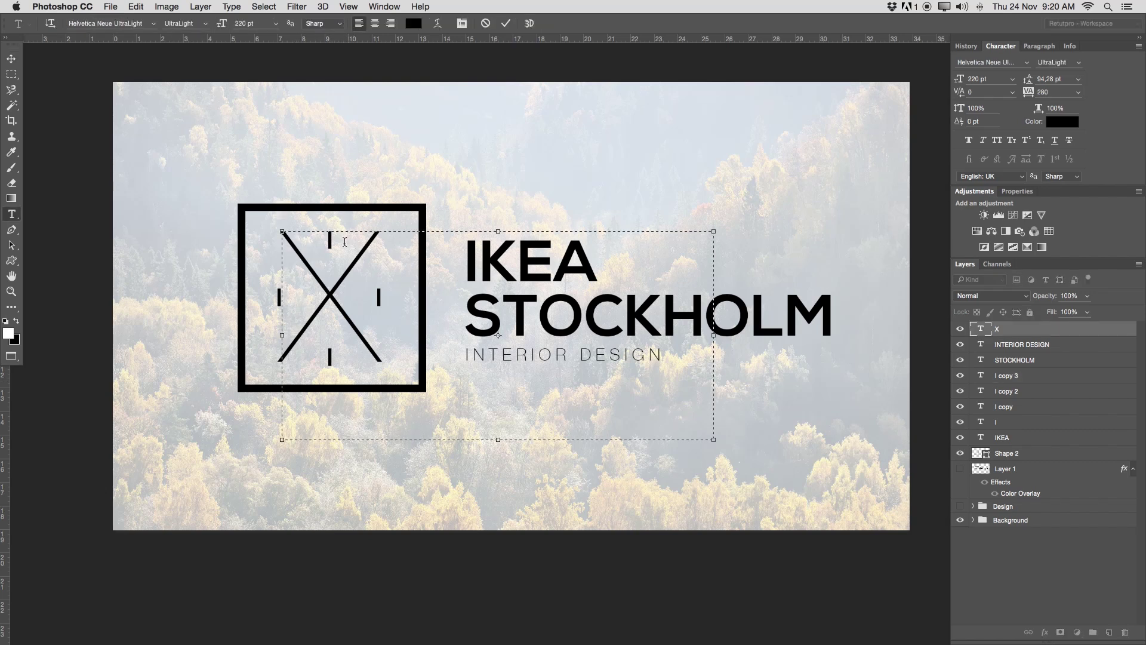
key(Escape)
click(338, 248)
key(Escape)
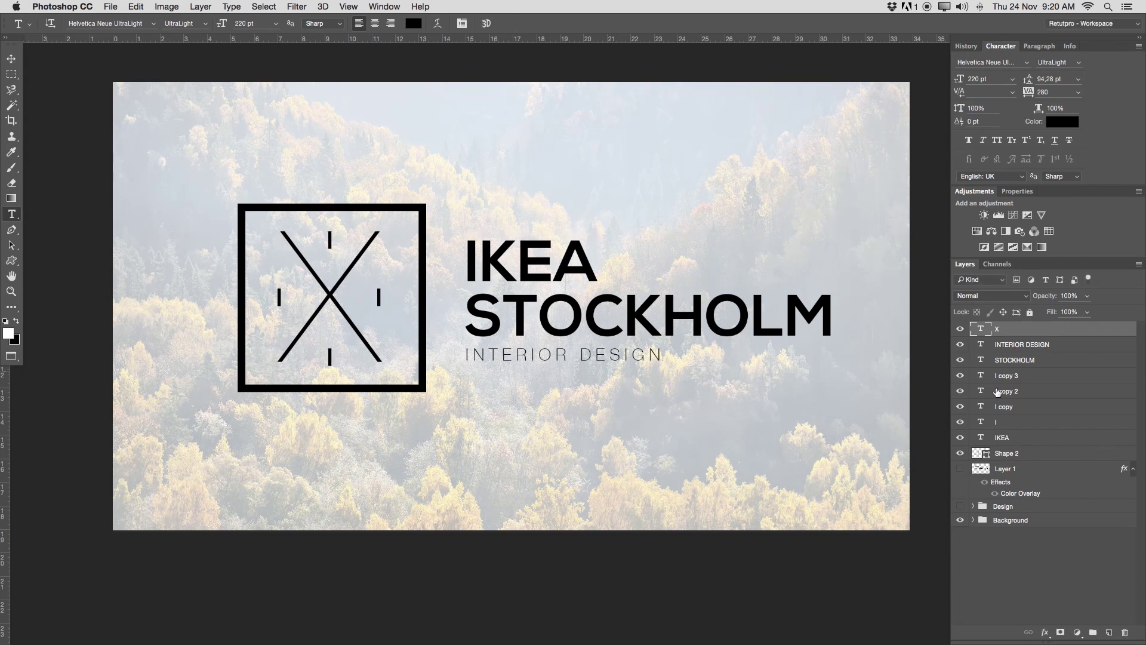
click(1006, 407)
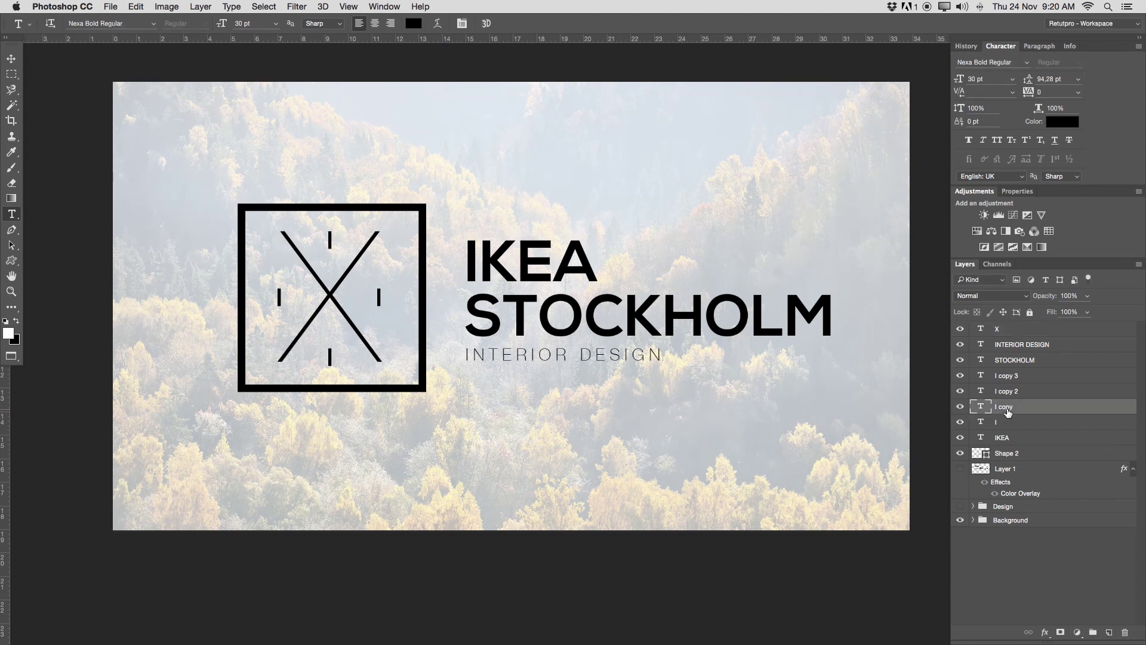
Step: Change the top letter I to an uppercase K
double_click(1009, 407)
double_click(988, 407)
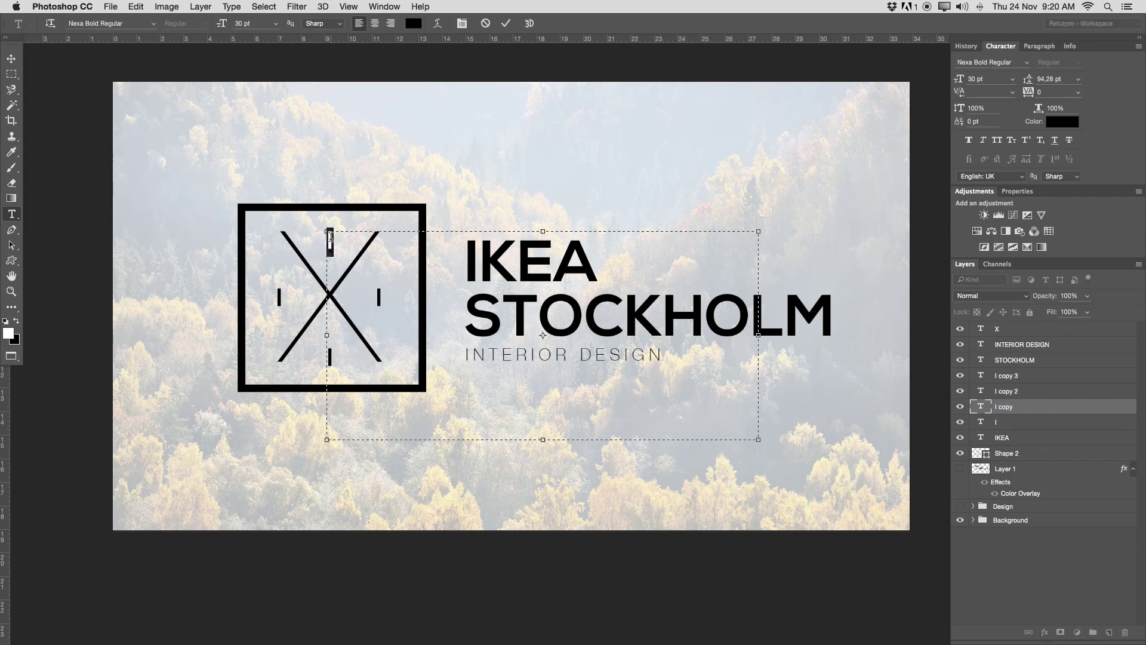
key(BackSpace)
text(k)
key(BackSpace)
text(K)
click(506, 23)
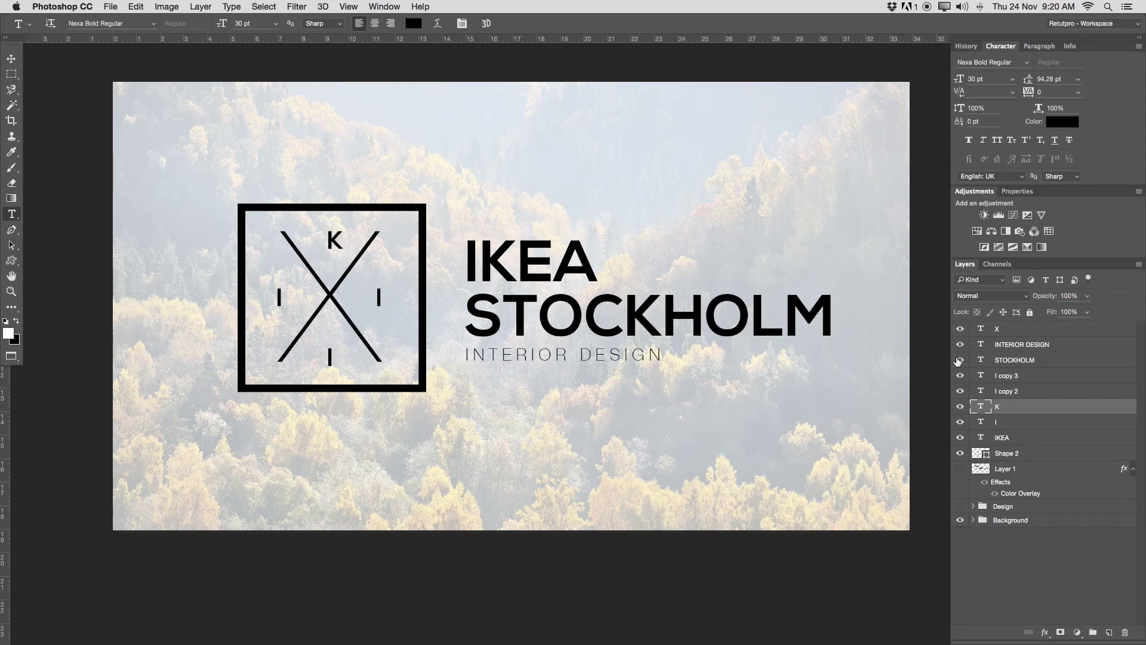
Step: Change the right-hand letter I to E
double_click(981, 391)
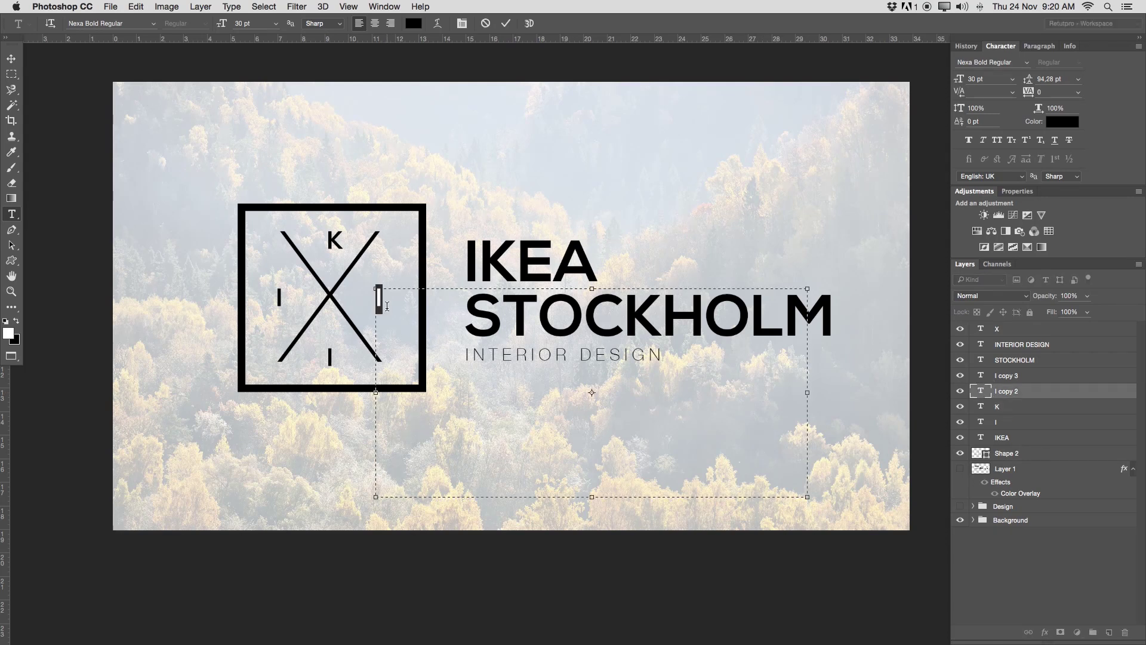
text(E)
click(506, 23)
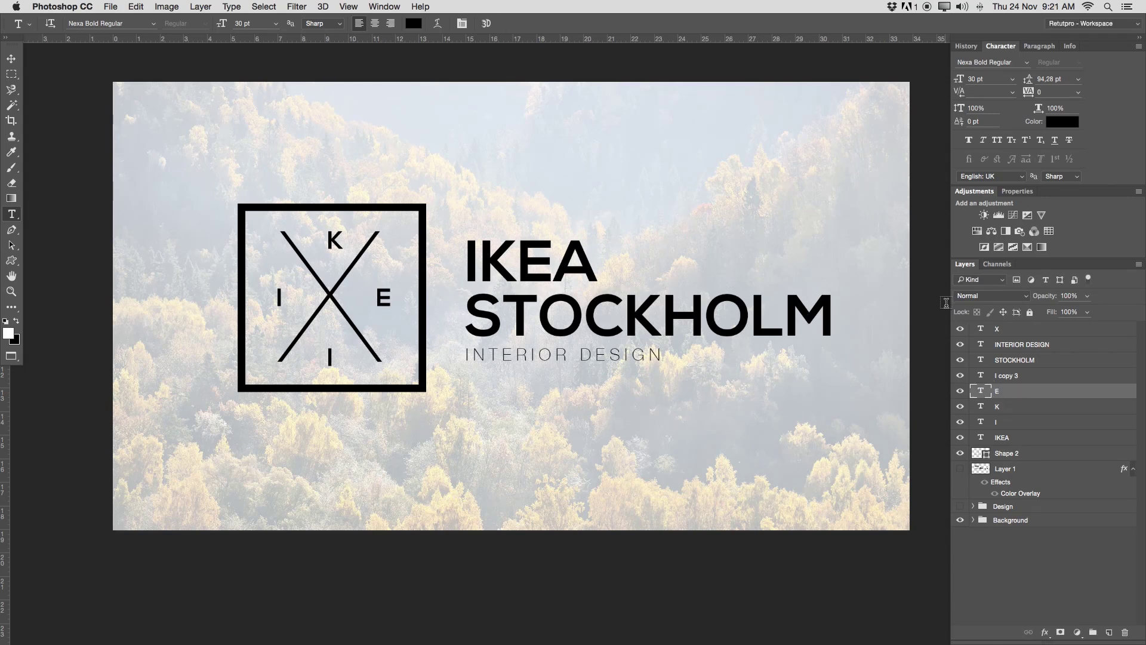
Step: Change the bottom letter I to A and nudge it left
double_click(981, 376)
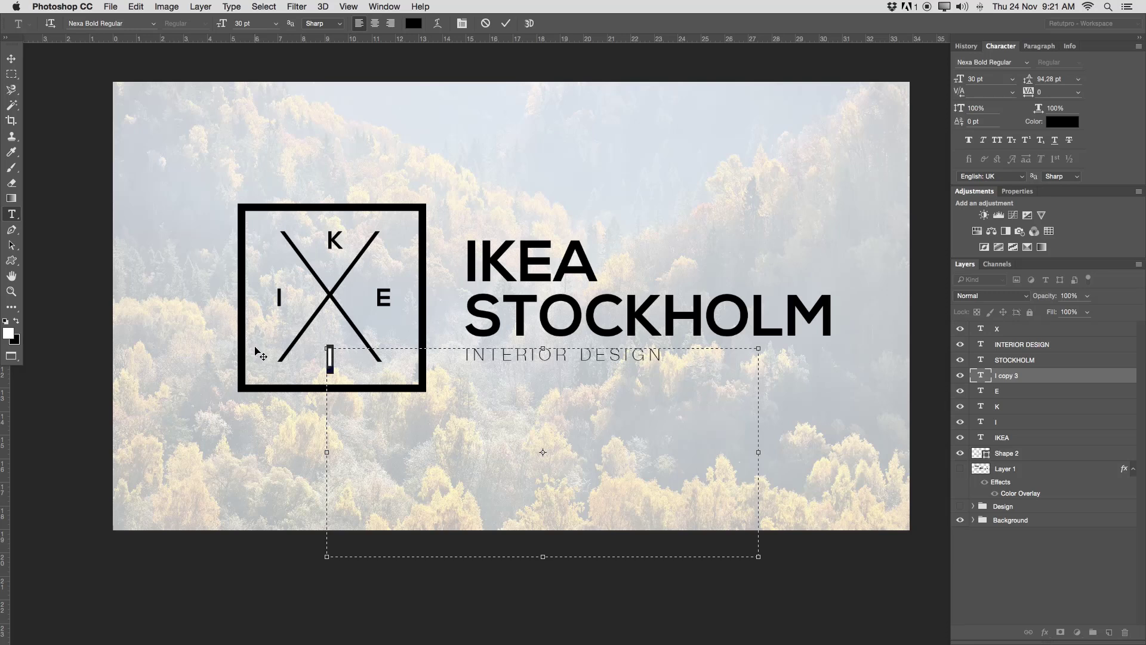
text(A)
click(505, 23)
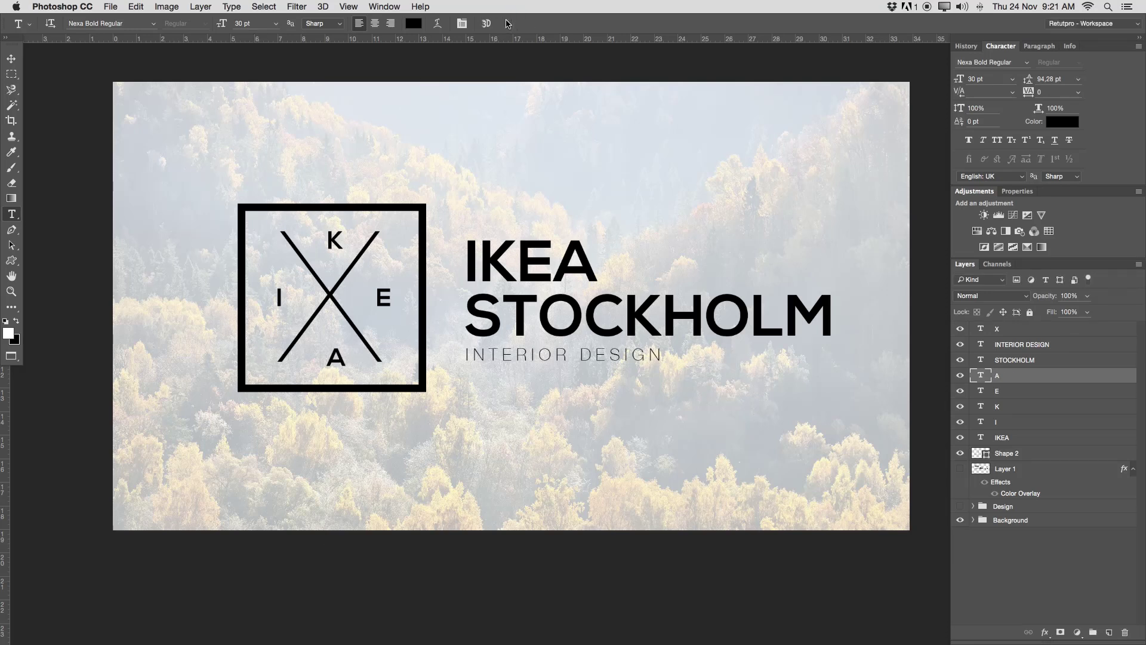
key(v)
key(shift+Left)
key(shift+Left)
key(shift+Left)
Step: Nudge the A back right, then shift the K left and up
key(shift+Right)
key(shift+Right)
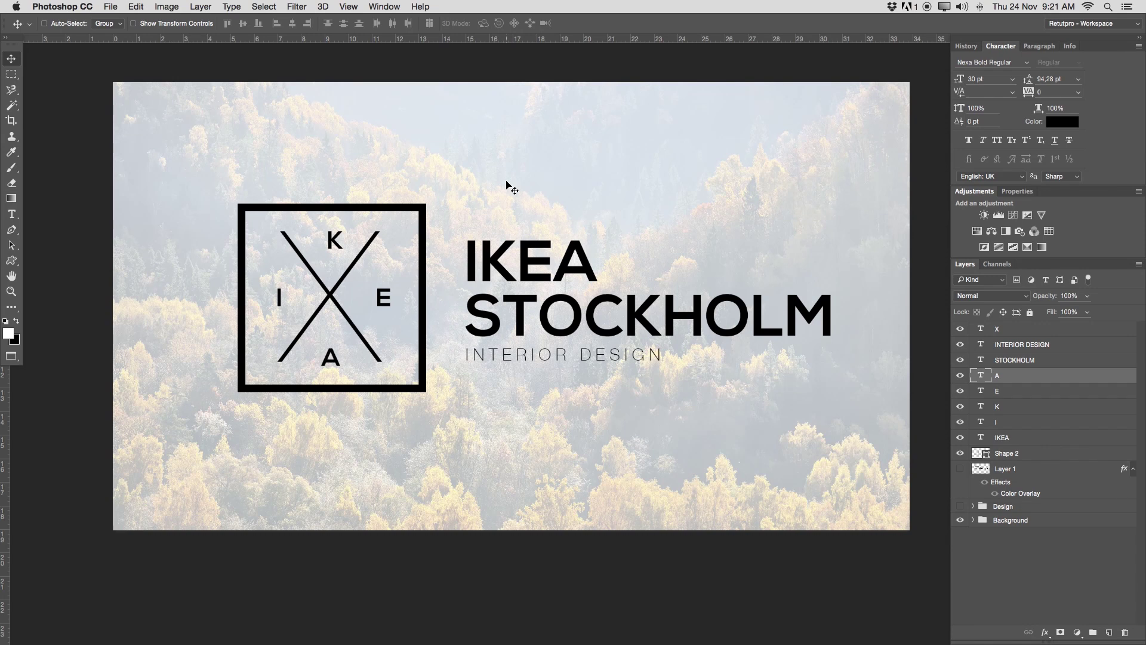
key(t)
click(352, 217)
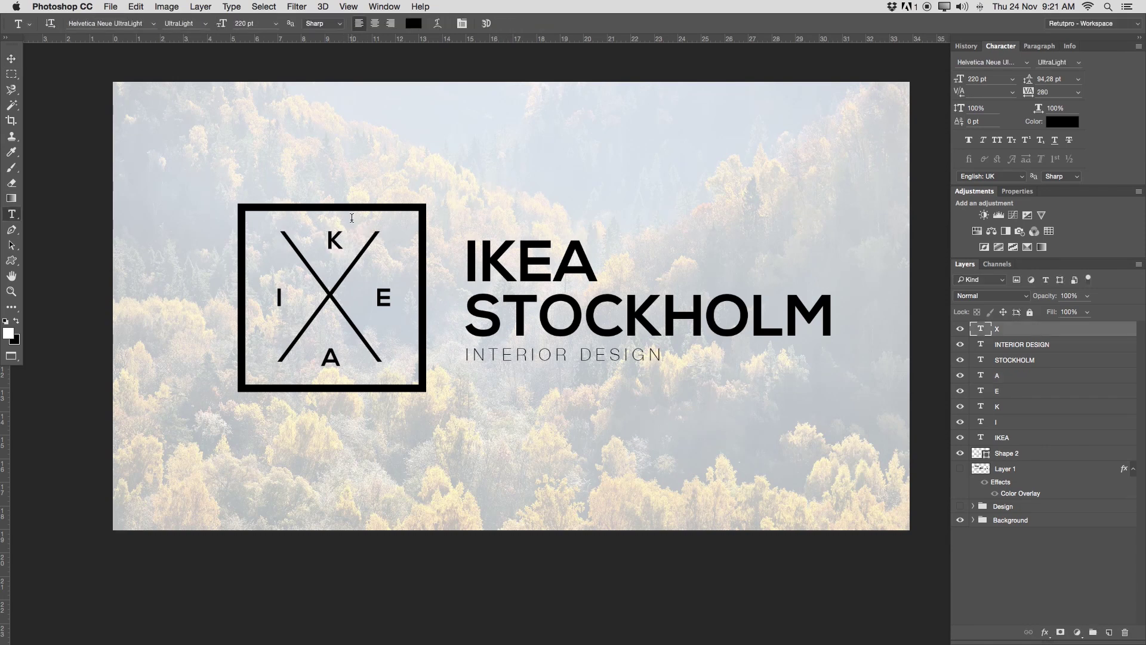
click(989, 400)
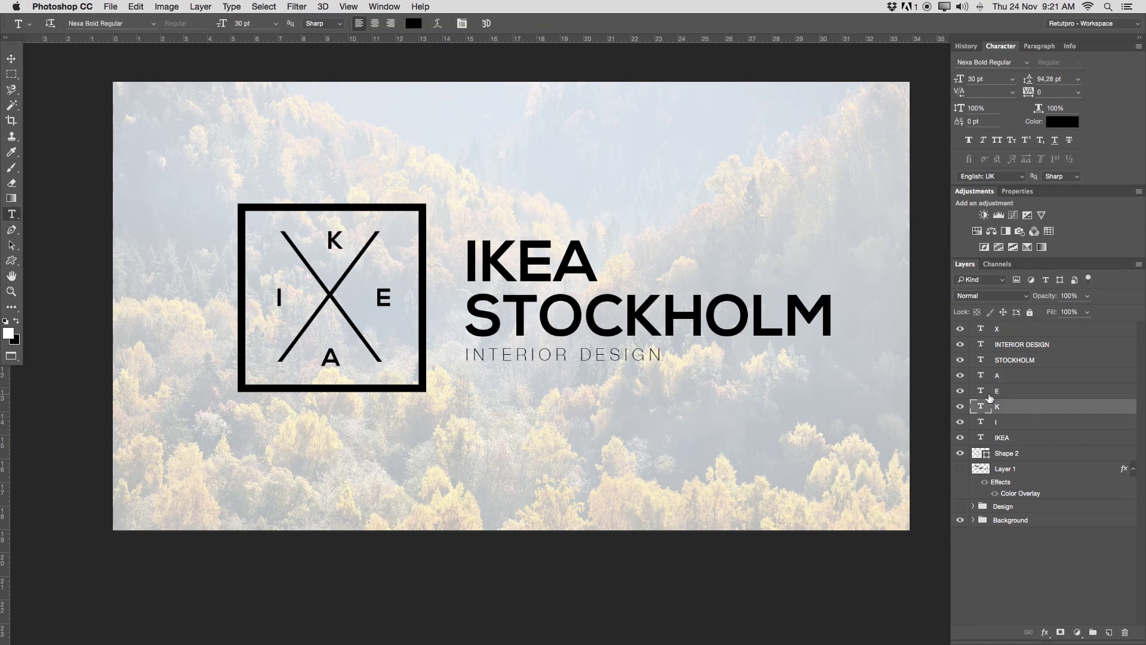
key(v)
key(Left)
key(Left)
key(Up)
key(Up)
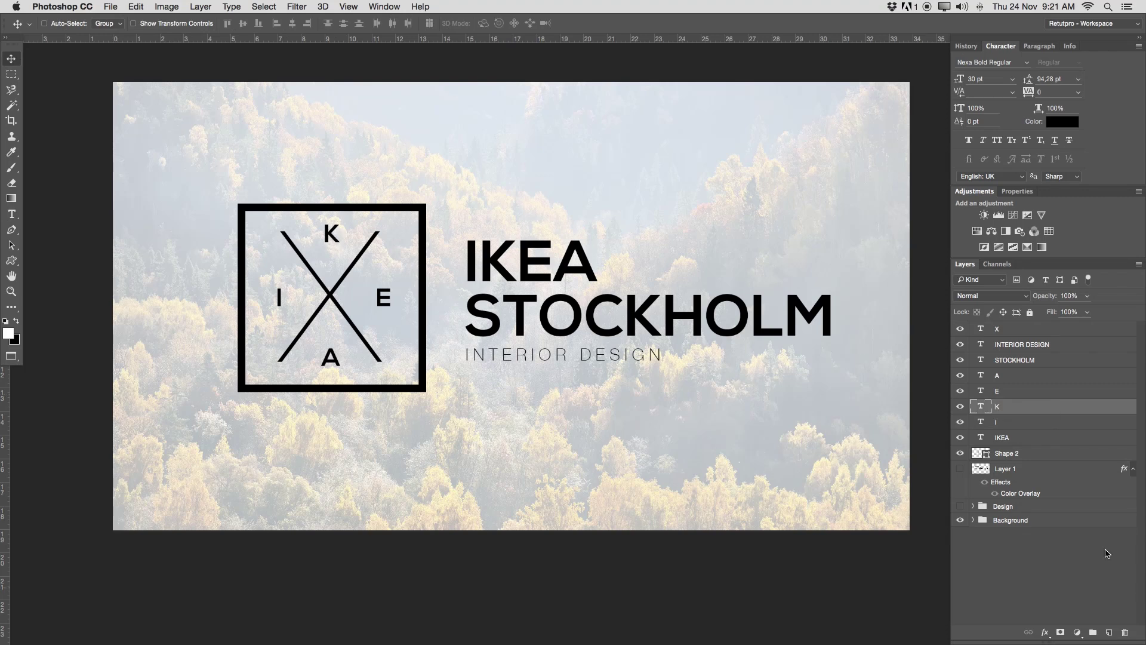
Step: Select the E letter layer and zoom out on the canvas
click(1010, 391)
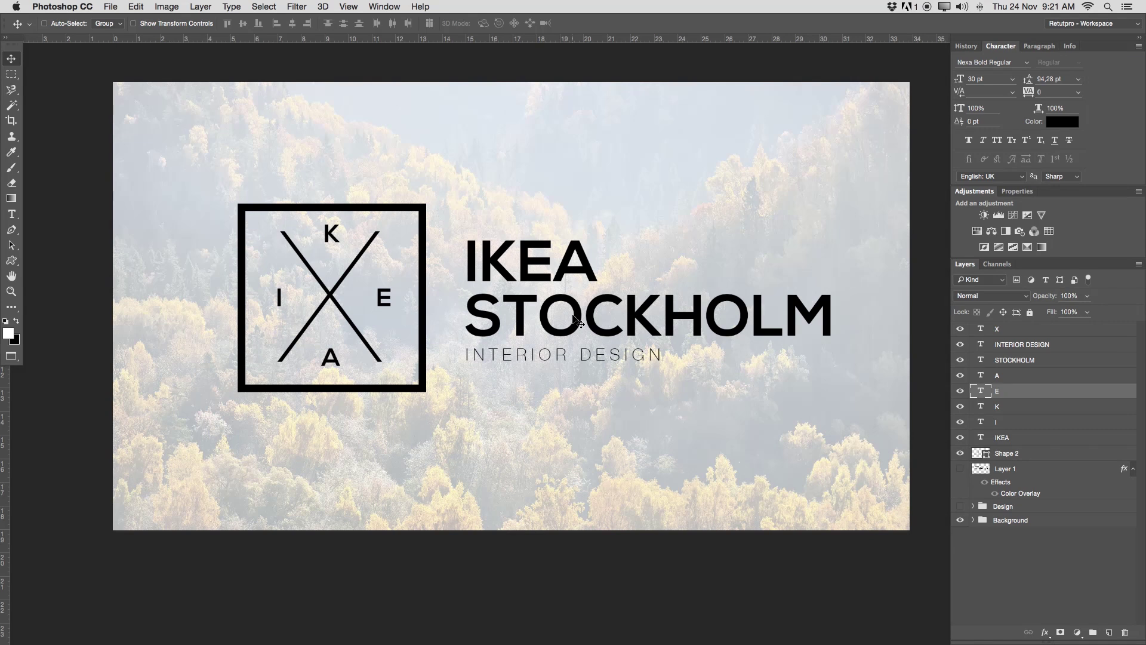
key(z)
alt+click(512, 328)
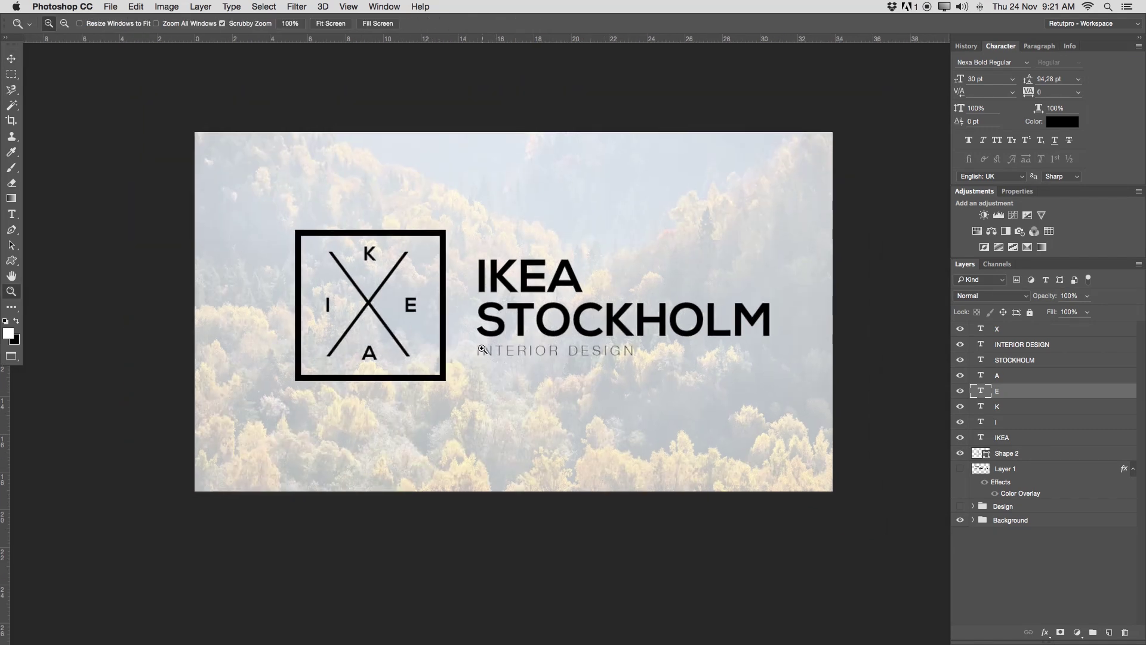
Step: Group the nine logo layers from X to Shape 2 into a group named Design
click(1011, 329)
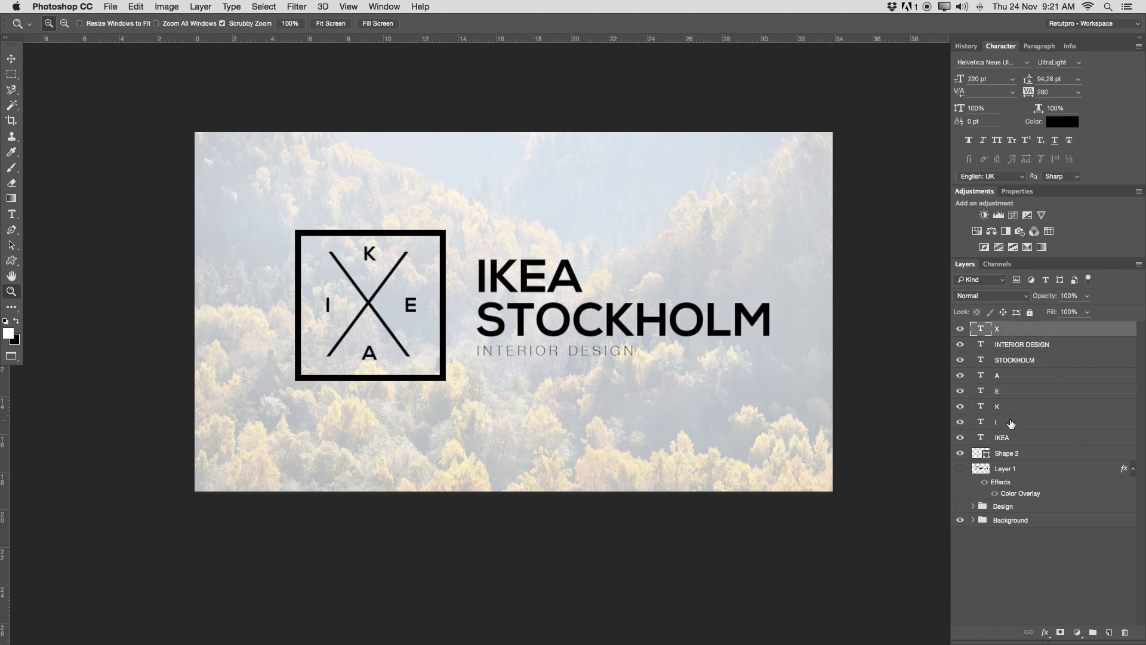
shift+click(1026, 458)
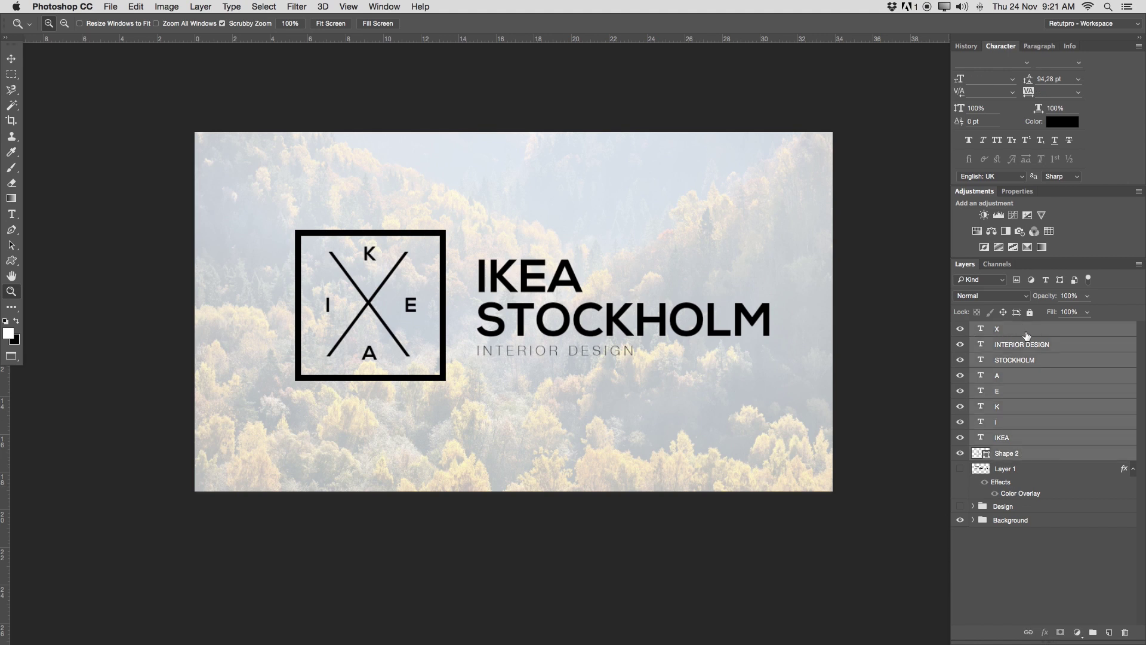
key(super+g)
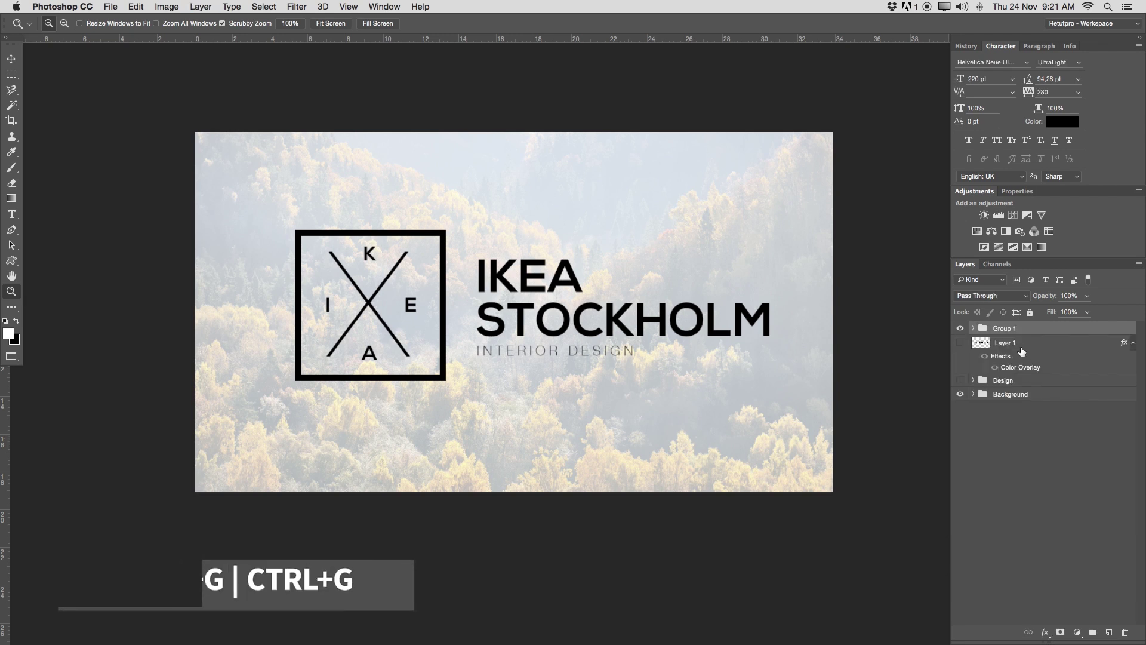
double_click(1005, 329)
text(Design)
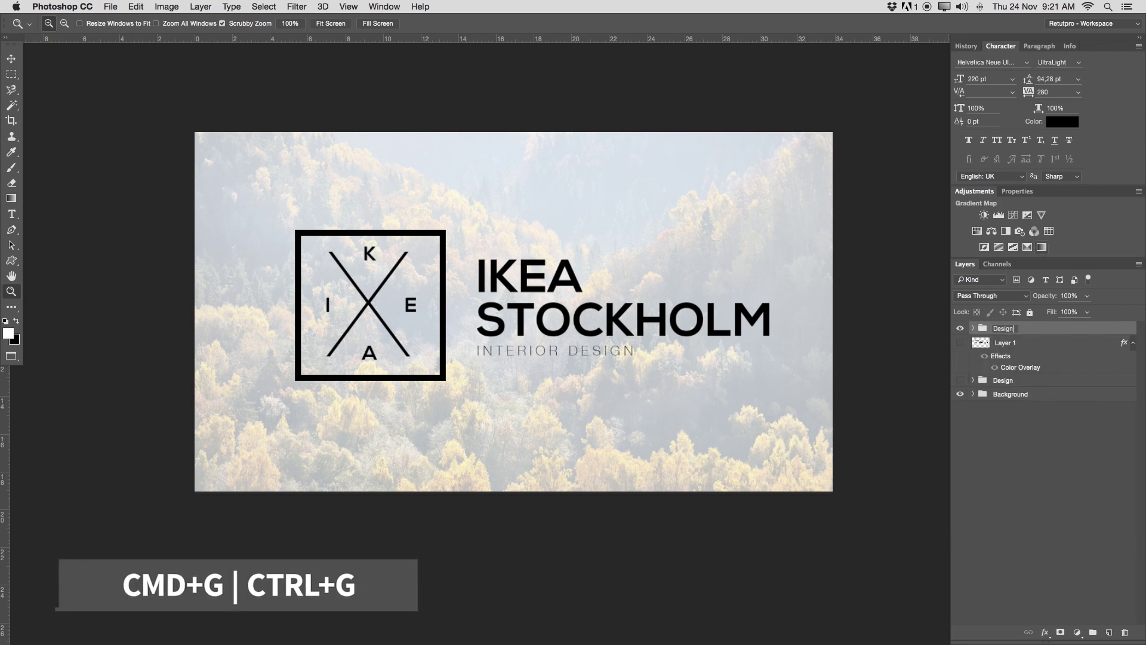
key(Return)
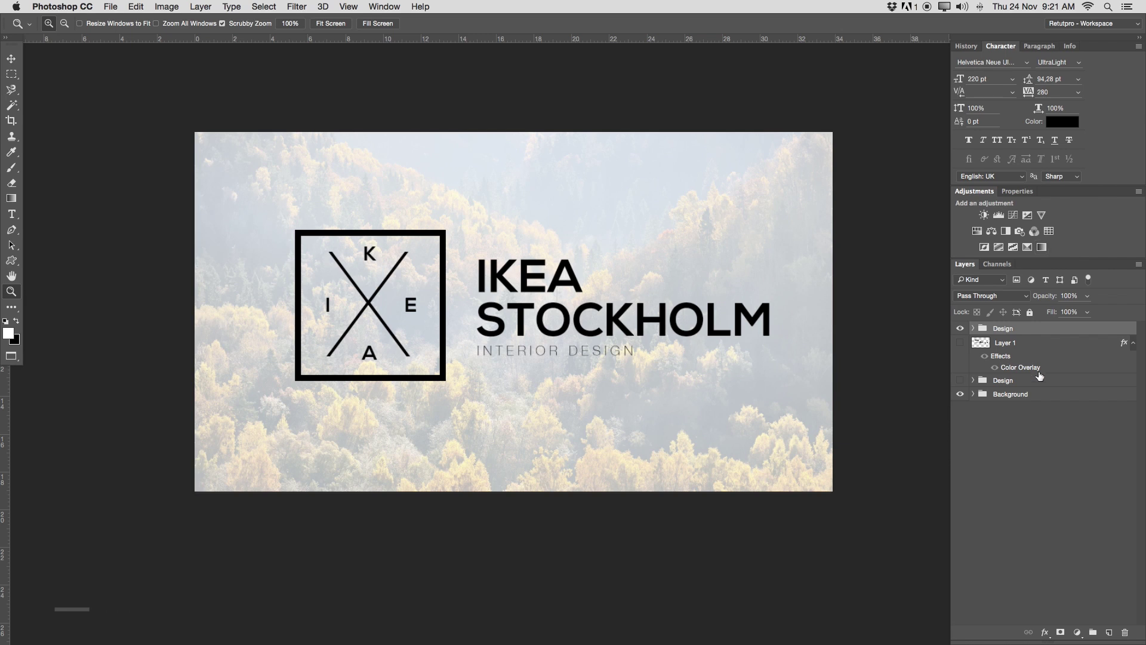
Step: Move Layer 1 and the old Design group below Background, then toggle visibility to check
drag(992, 349, 997, 411)
drag(998, 342, 1007, 462)
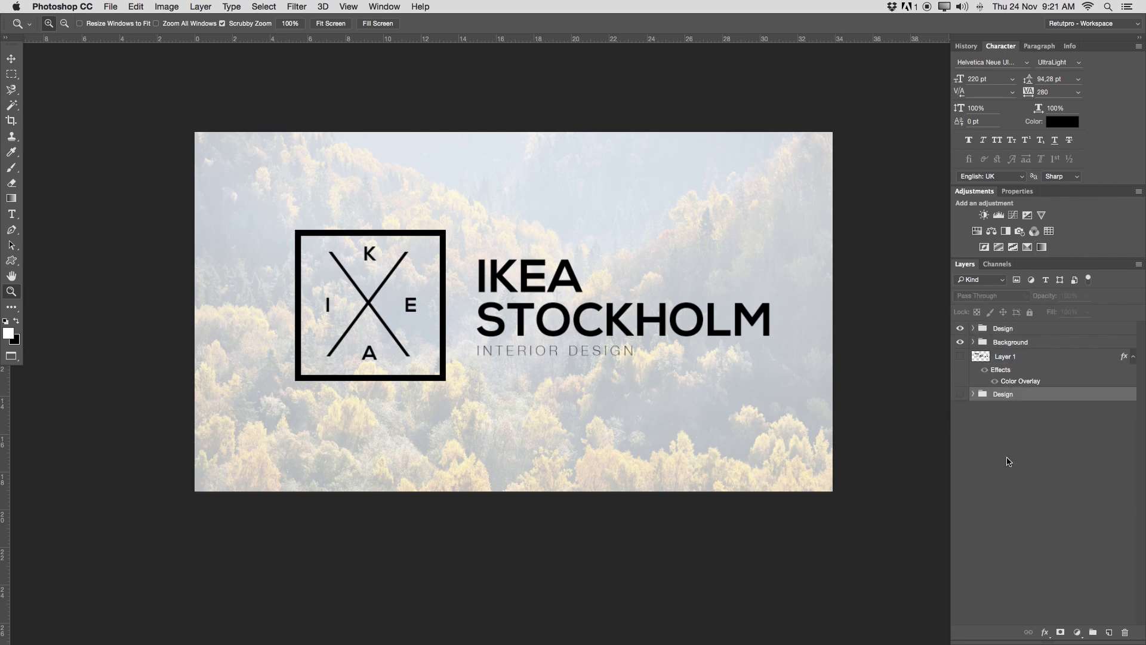
click(960, 342)
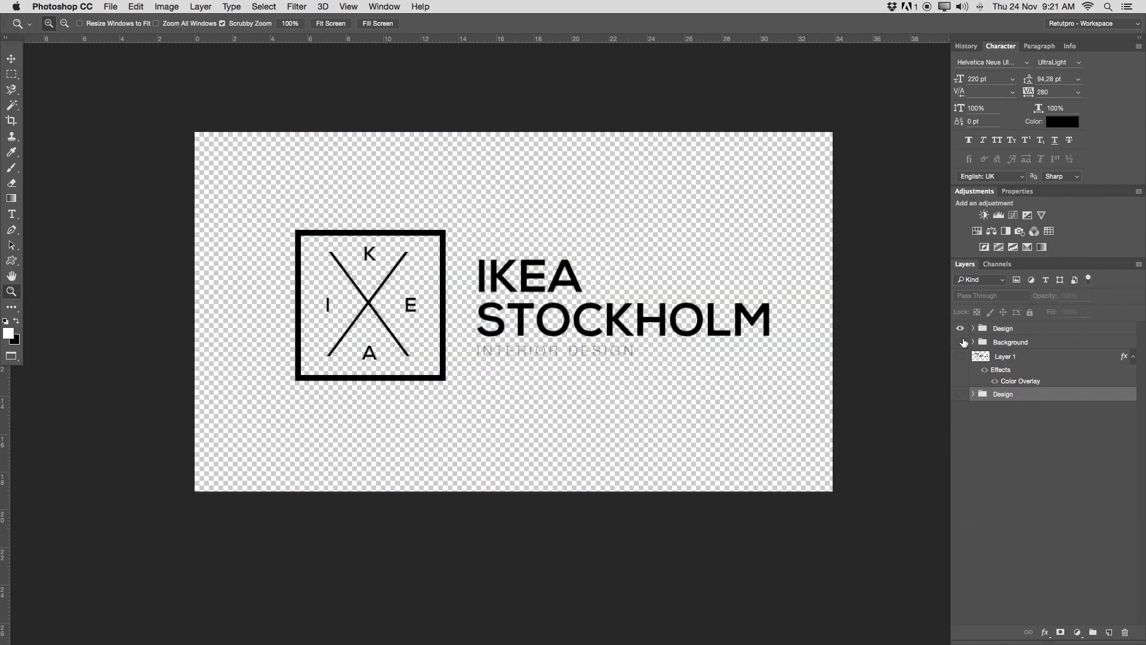
click(960, 342)
click(961, 329)
click(960, 328)
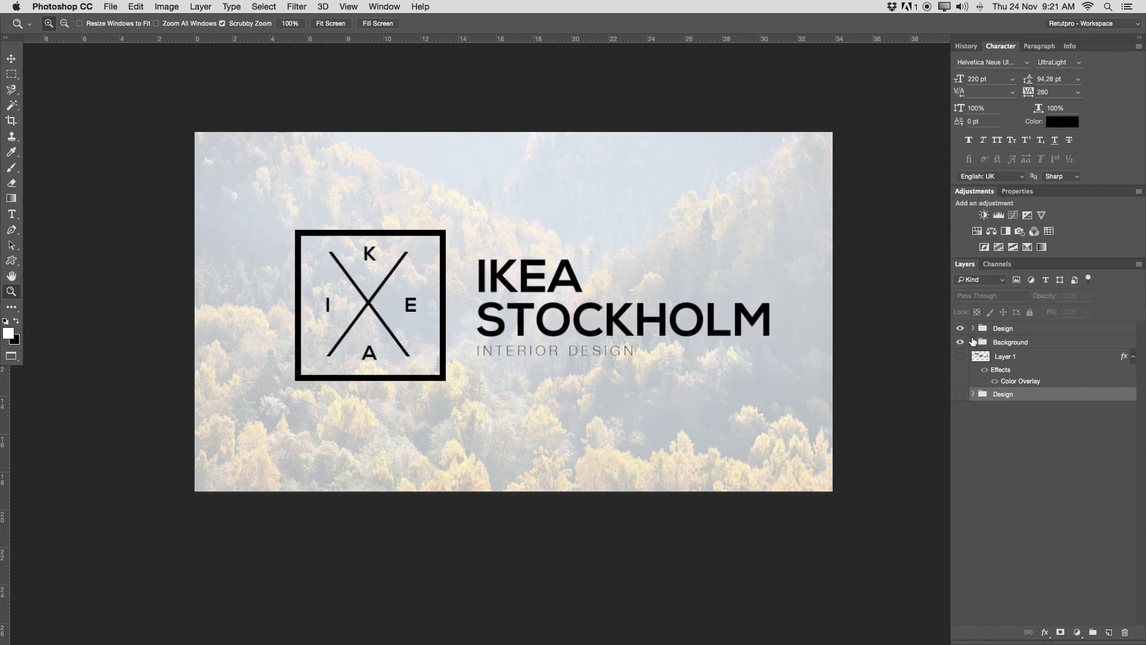
click(1003, 329)
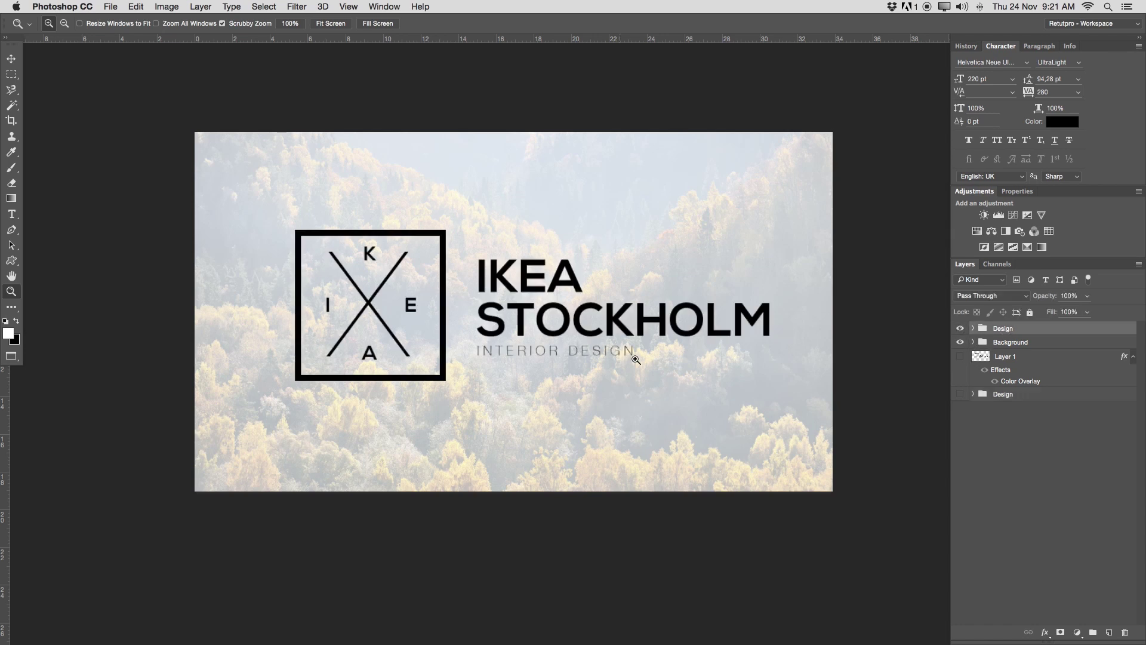
drag(526, 314, 536, 322)
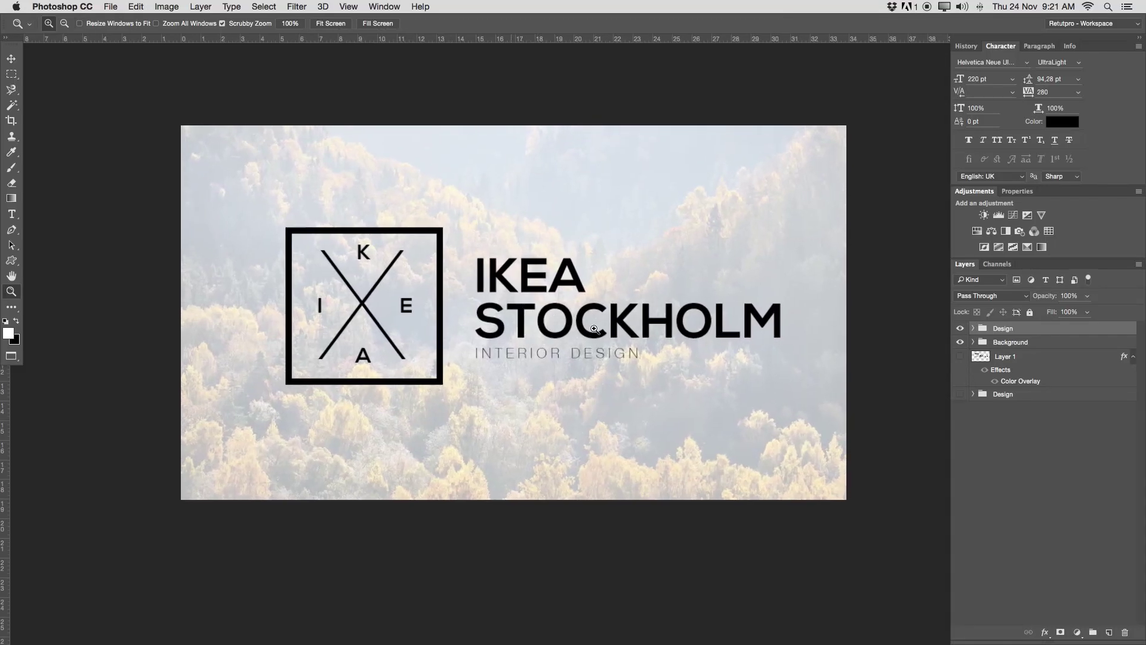
Step: Give the Design group a Color Overlay style set to #505050 dark grey
double_click(1026, 329)
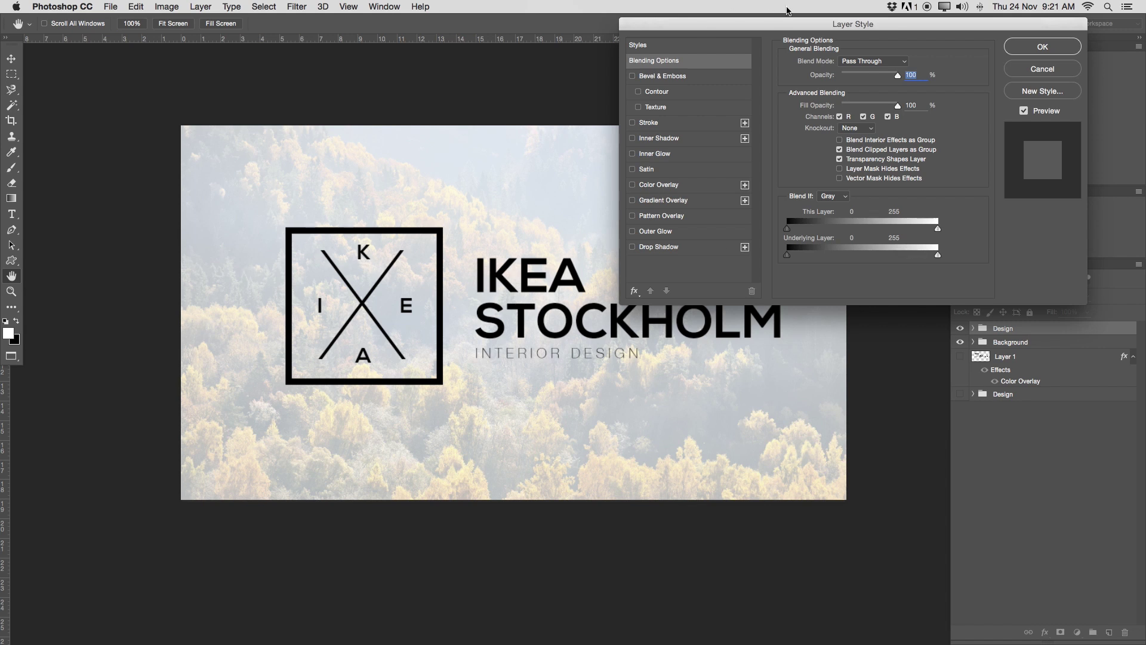
drag(783, 23, 787, 19)
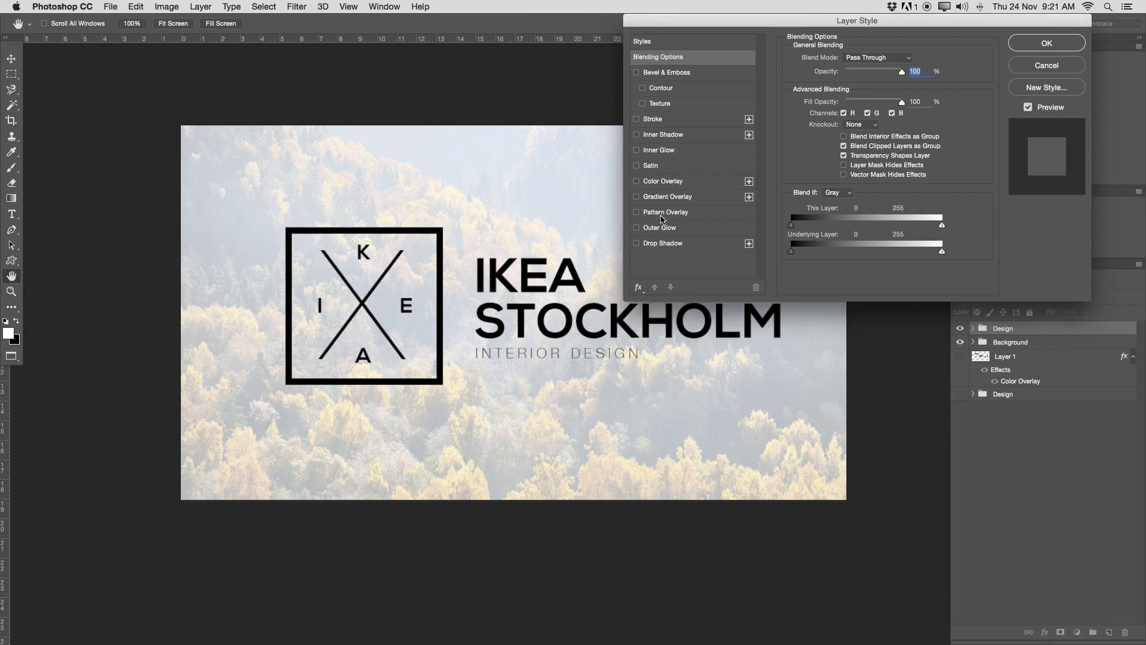
click(645, 183)
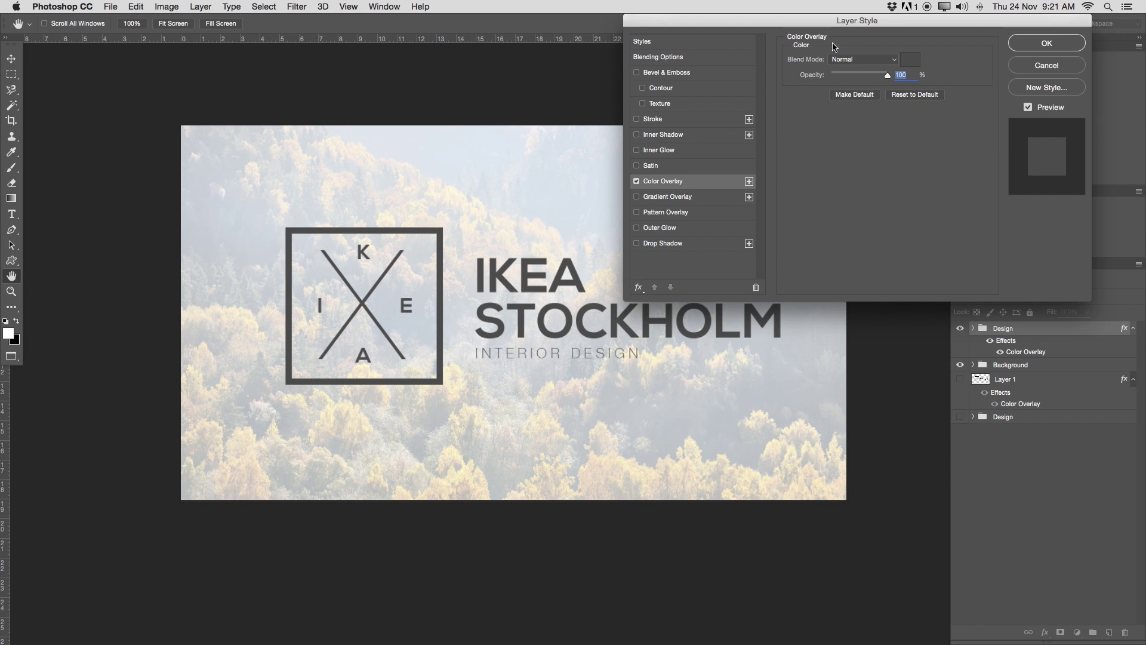
click(911, 61)
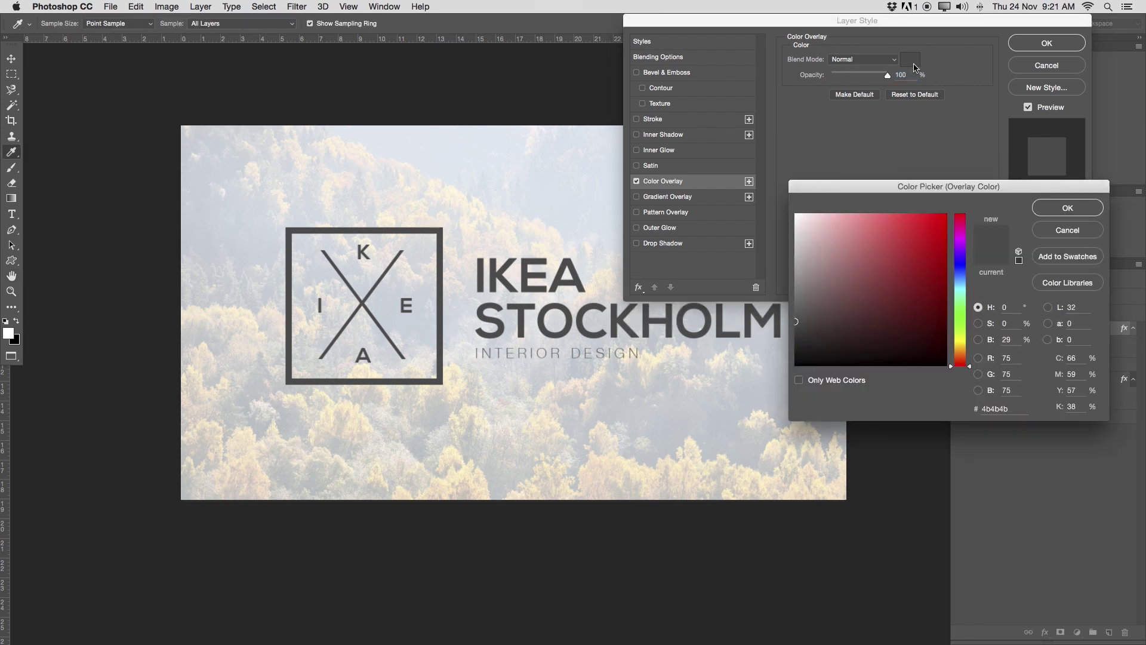
drag(881, 218, 947, 213)
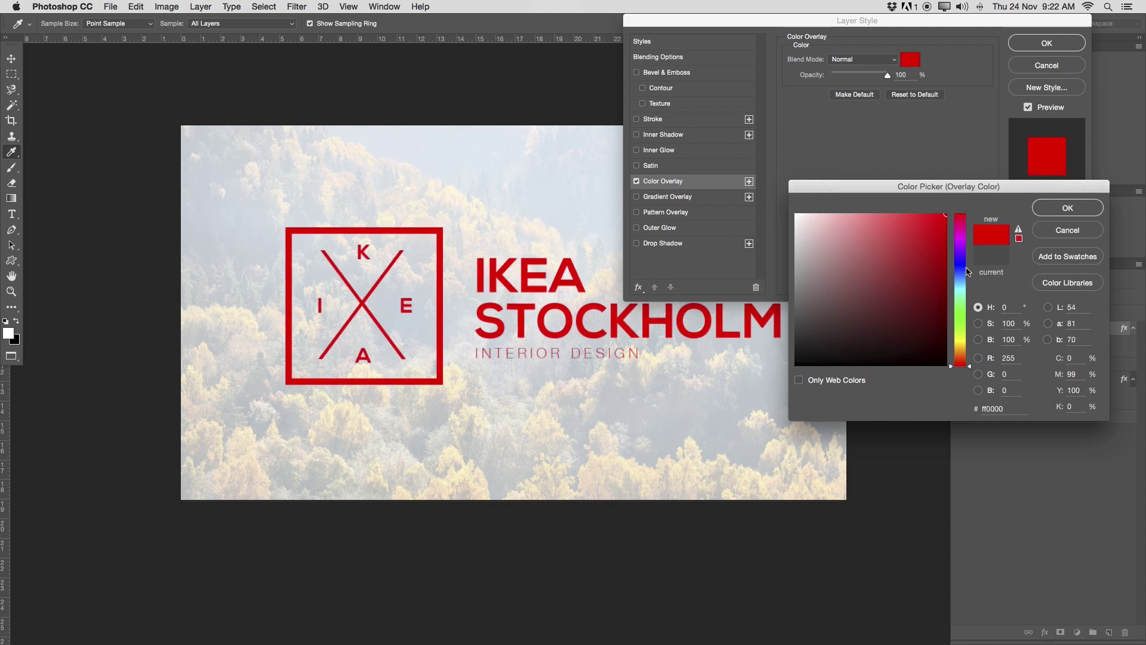
drag(968, 271, 959, 346)
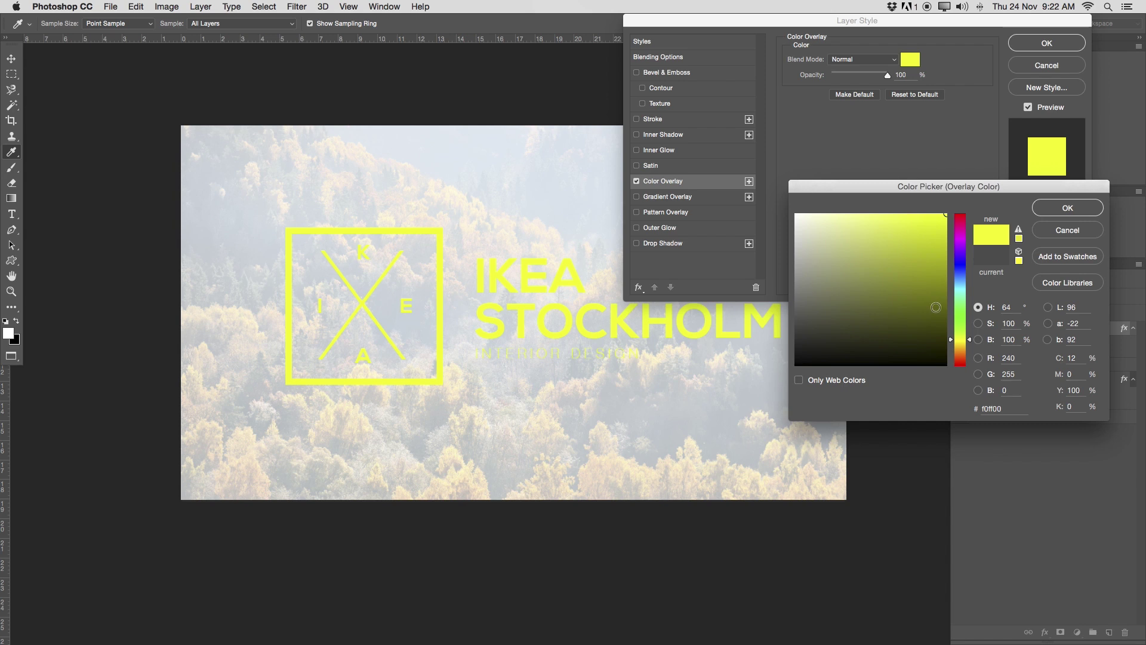
drag(839, 271, 796, 315)
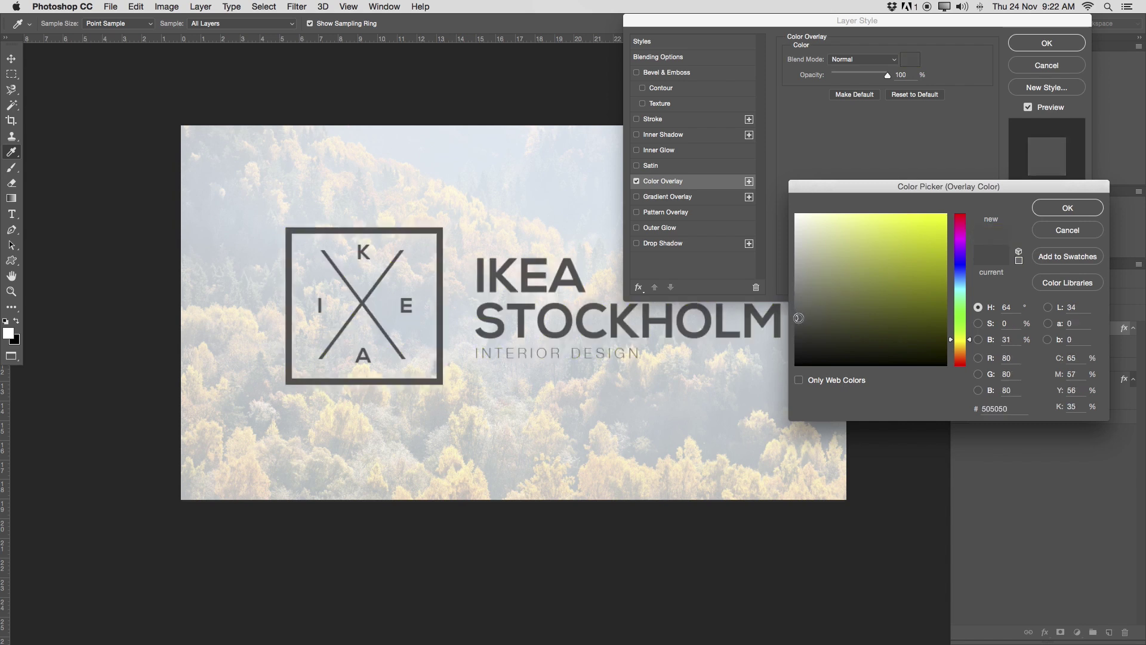
click(1044, 209)
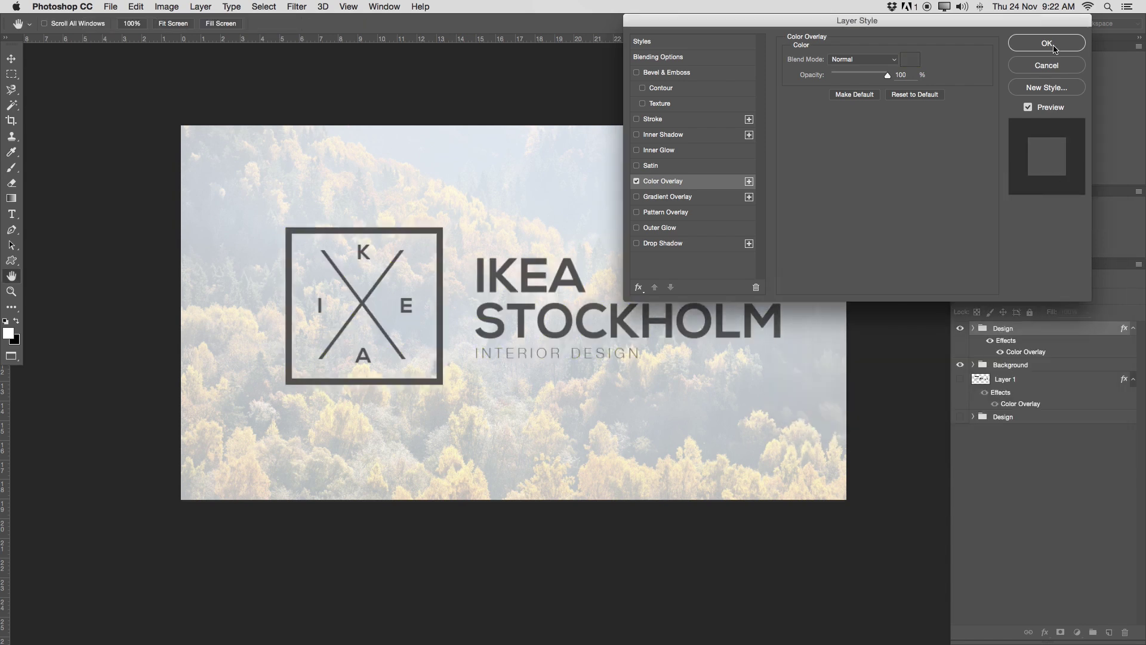
click(1053, 45)
drag(683, 317, 701, 347)
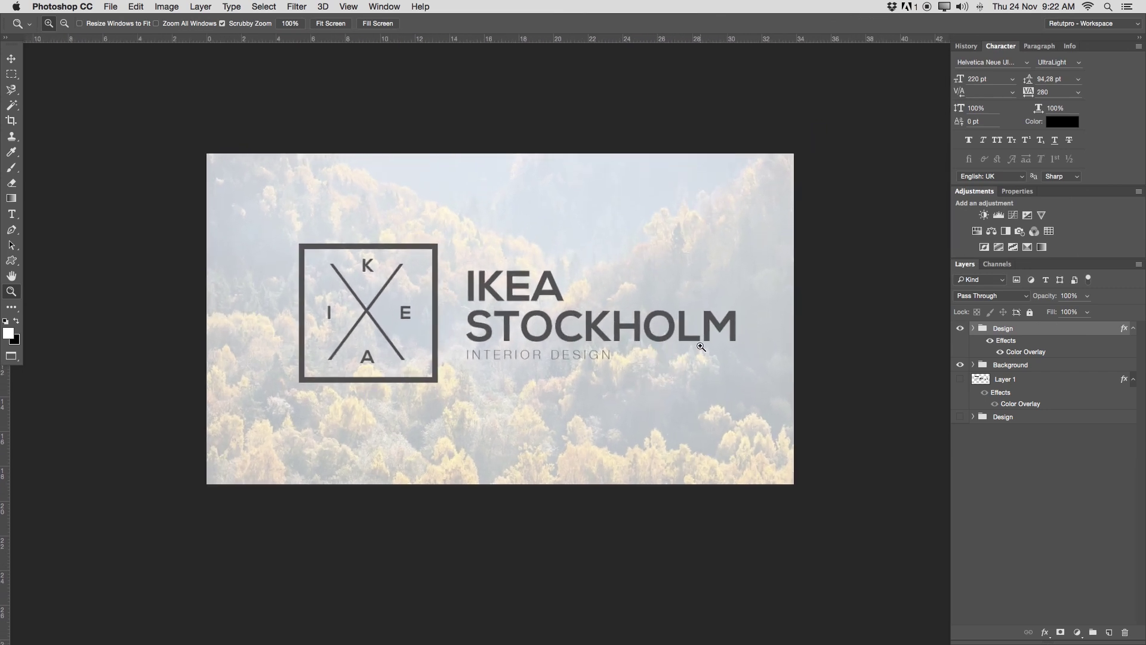